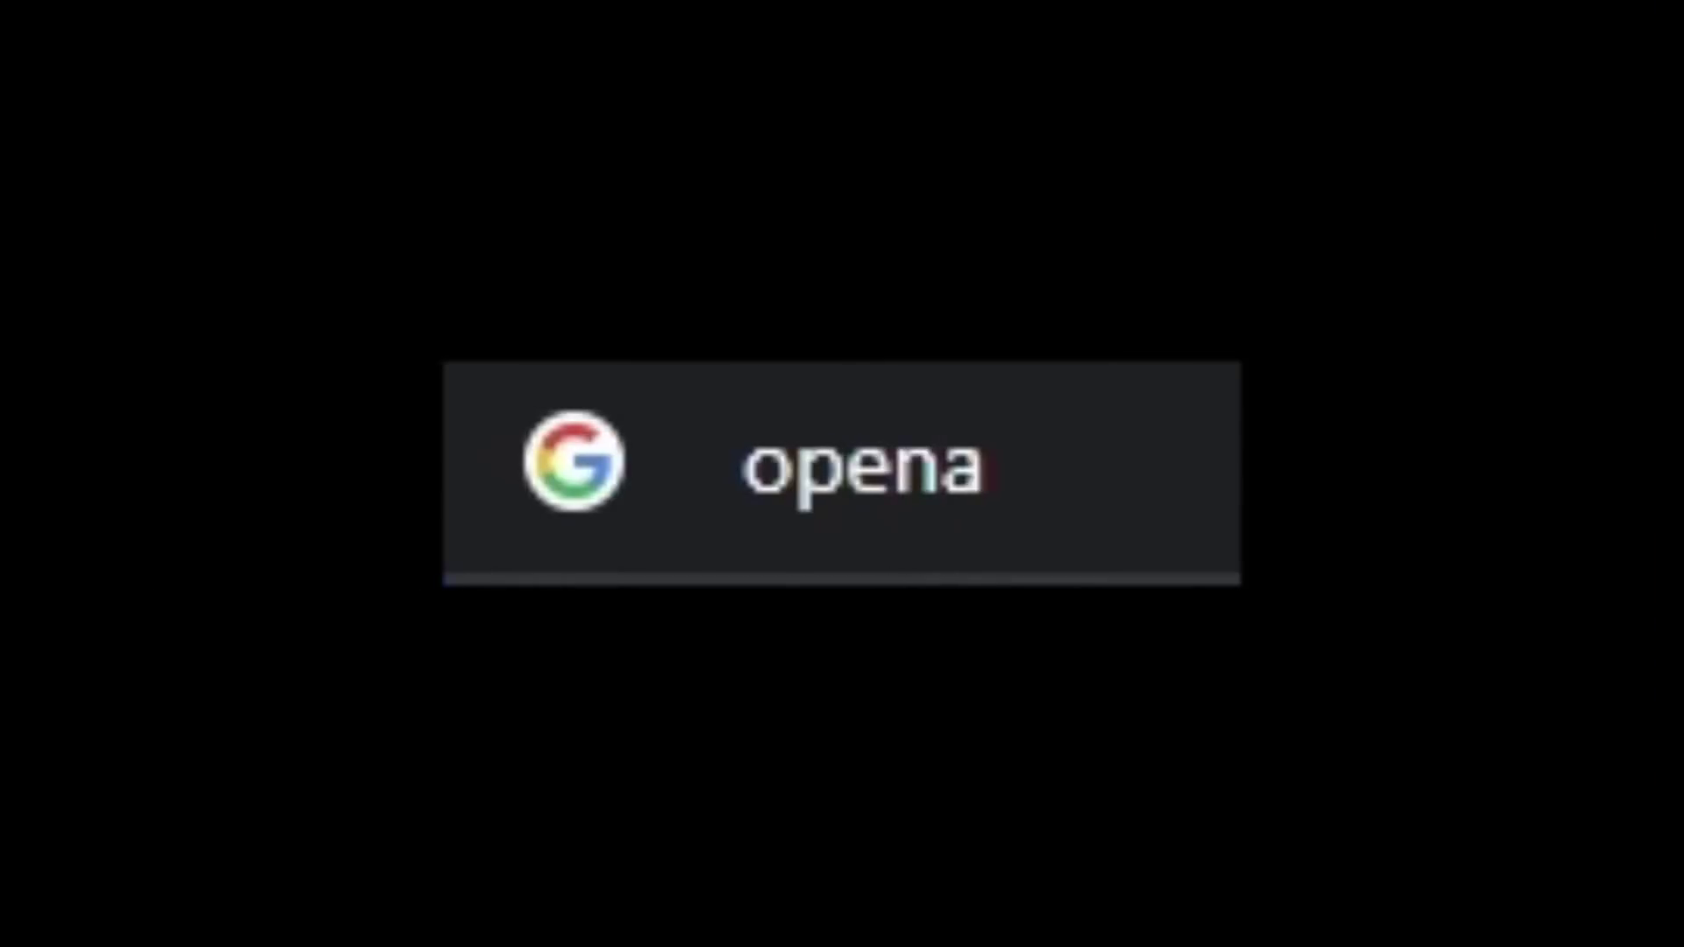
# Step: Load openai.com, start a GPT-4 Default chat and send 'Good afternoon Robot. I appreciate you.'
pyautogui.write('i.com')
pyautogui.press('Return')
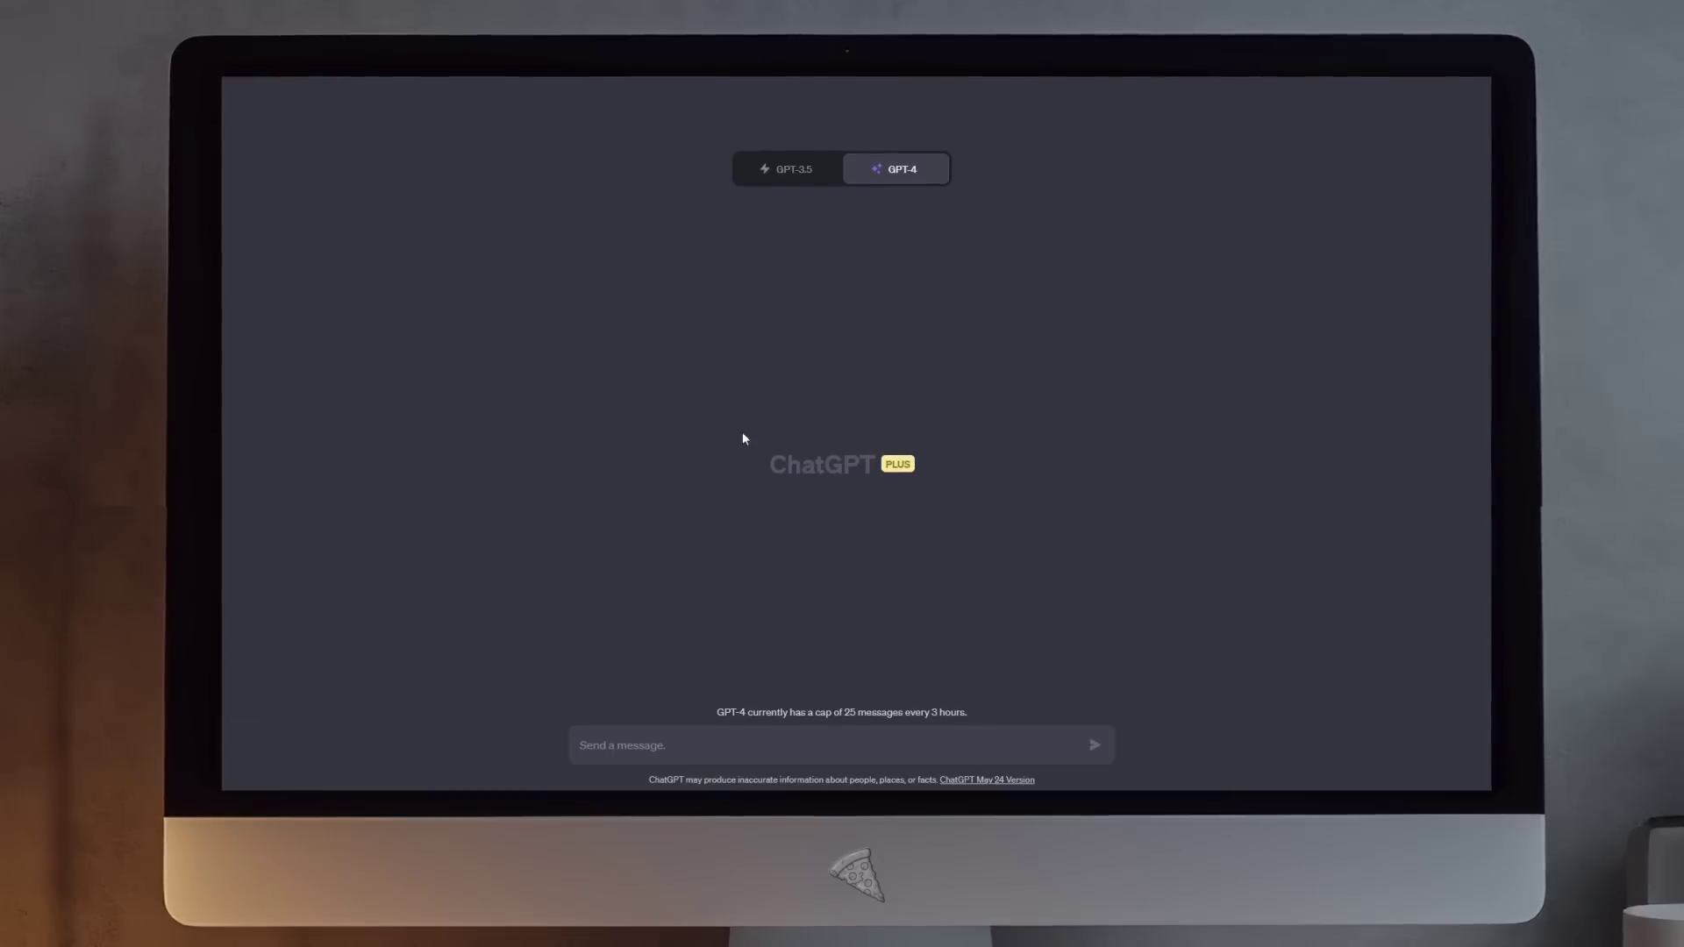
pyautogui.moveTo(891, 180)
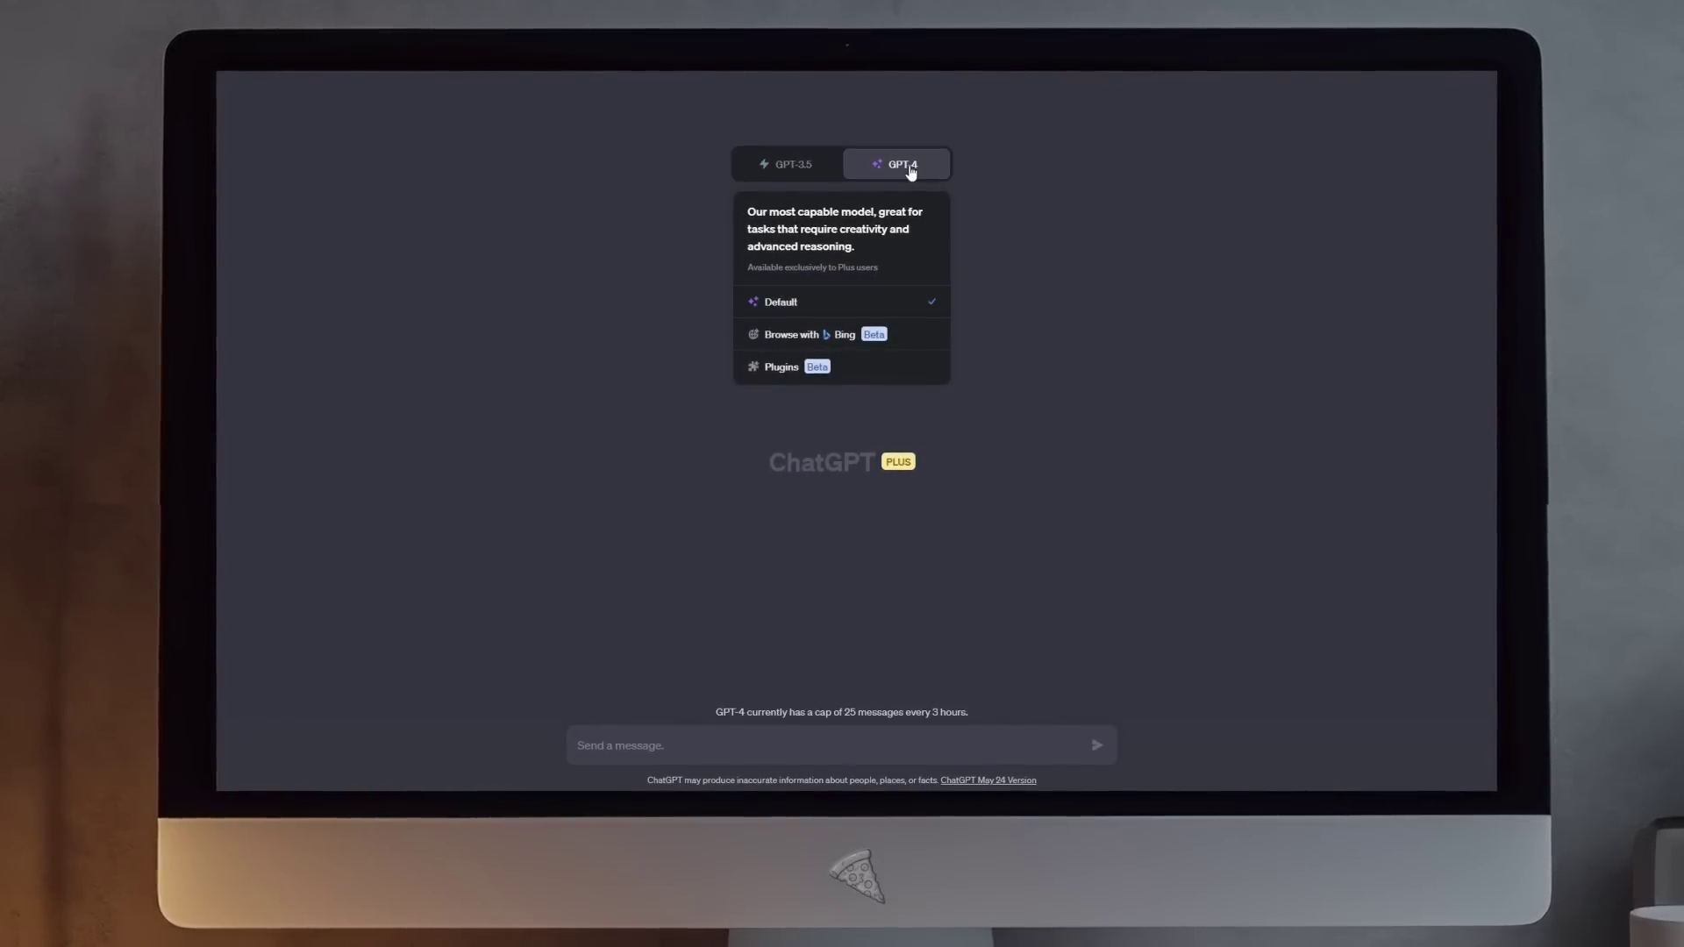
pyautogui.click(779, 309)
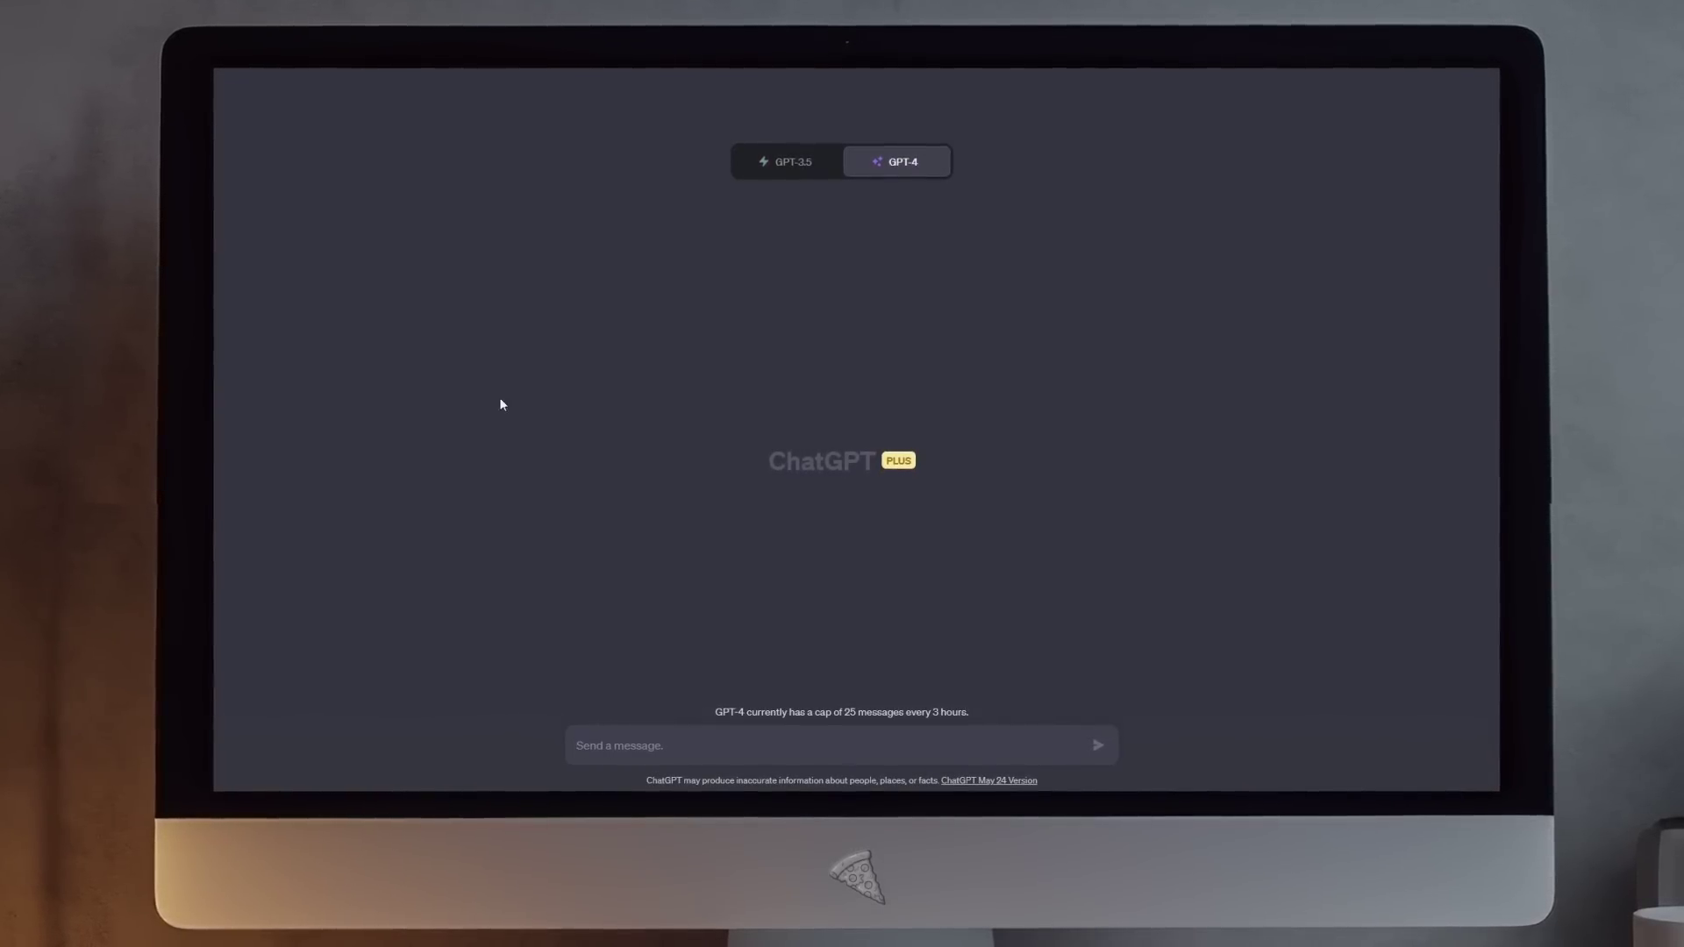
pyautogui.write('Good afternoon Robot. I apprec')
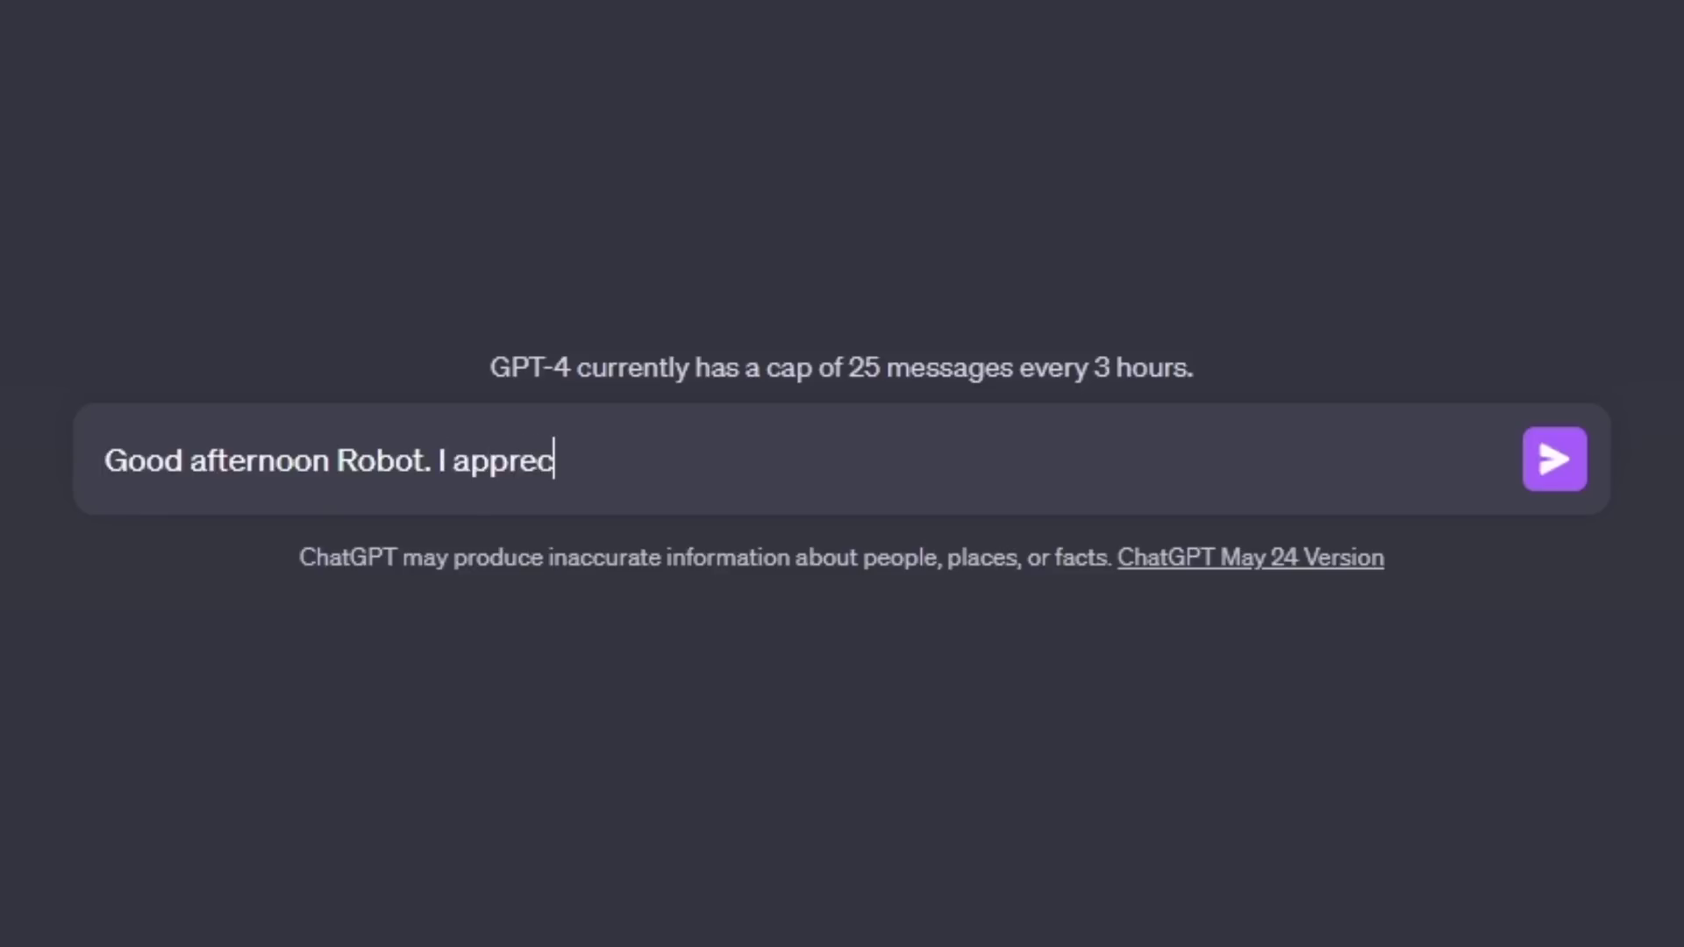
pyautogui.press('Return')
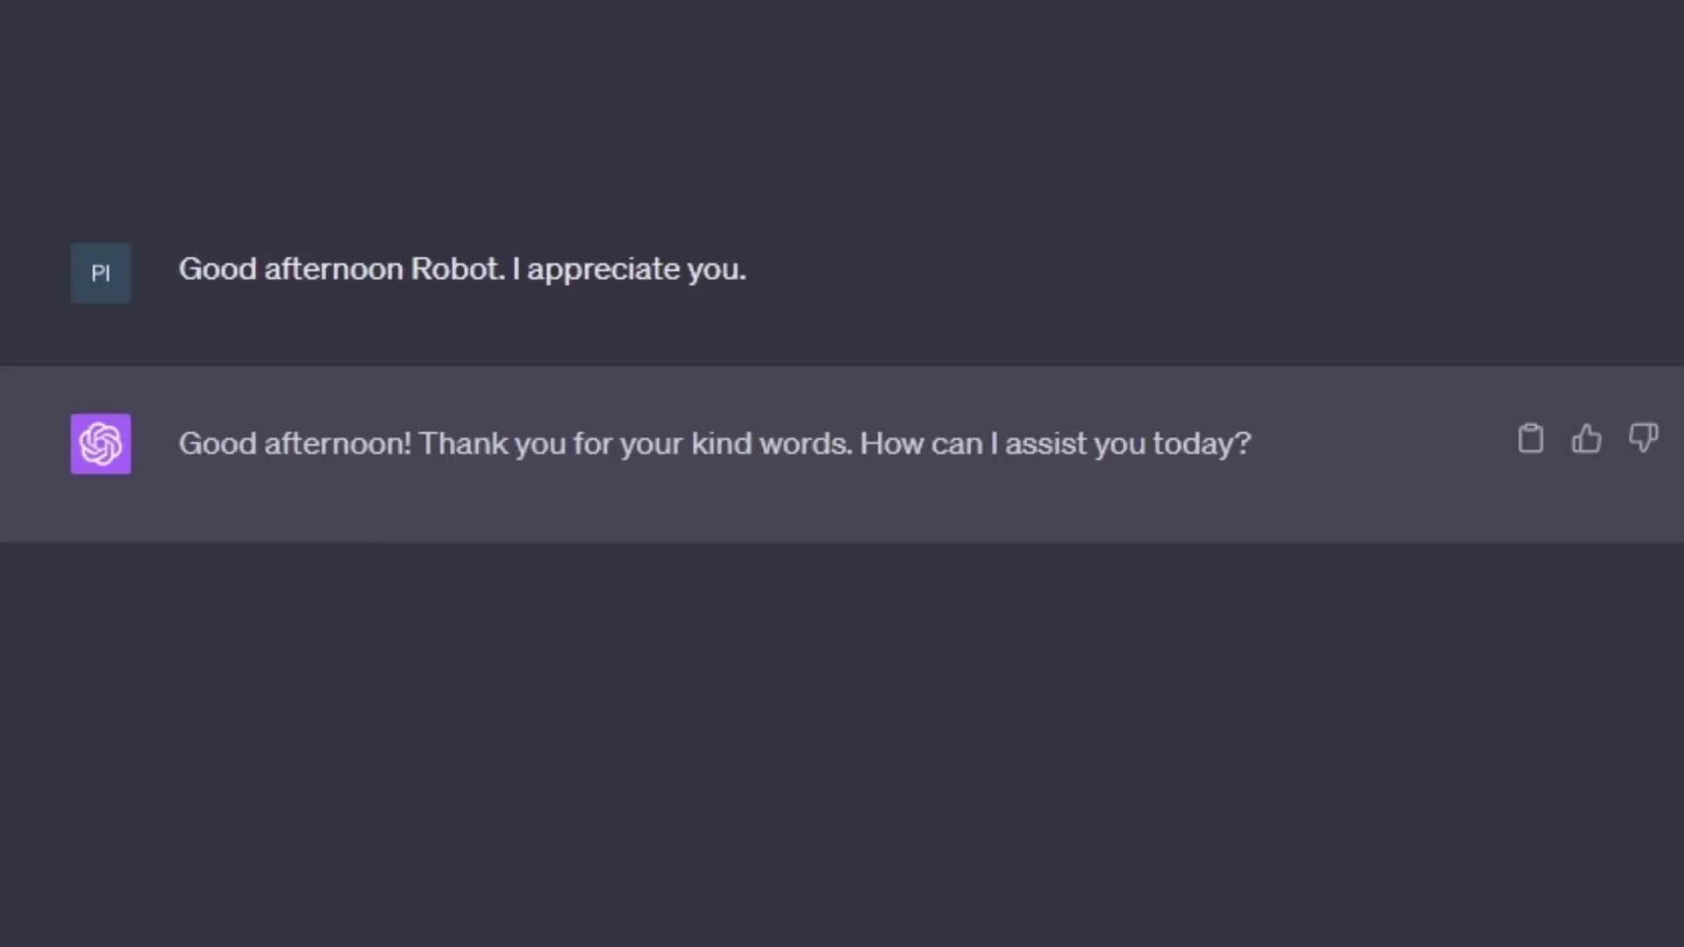
# Step: Request 10-15 law firm names in broken English, then regenerate for a second list
pyautogui.write('Come up with 10-15 names for a law firm. Write them in broken English')
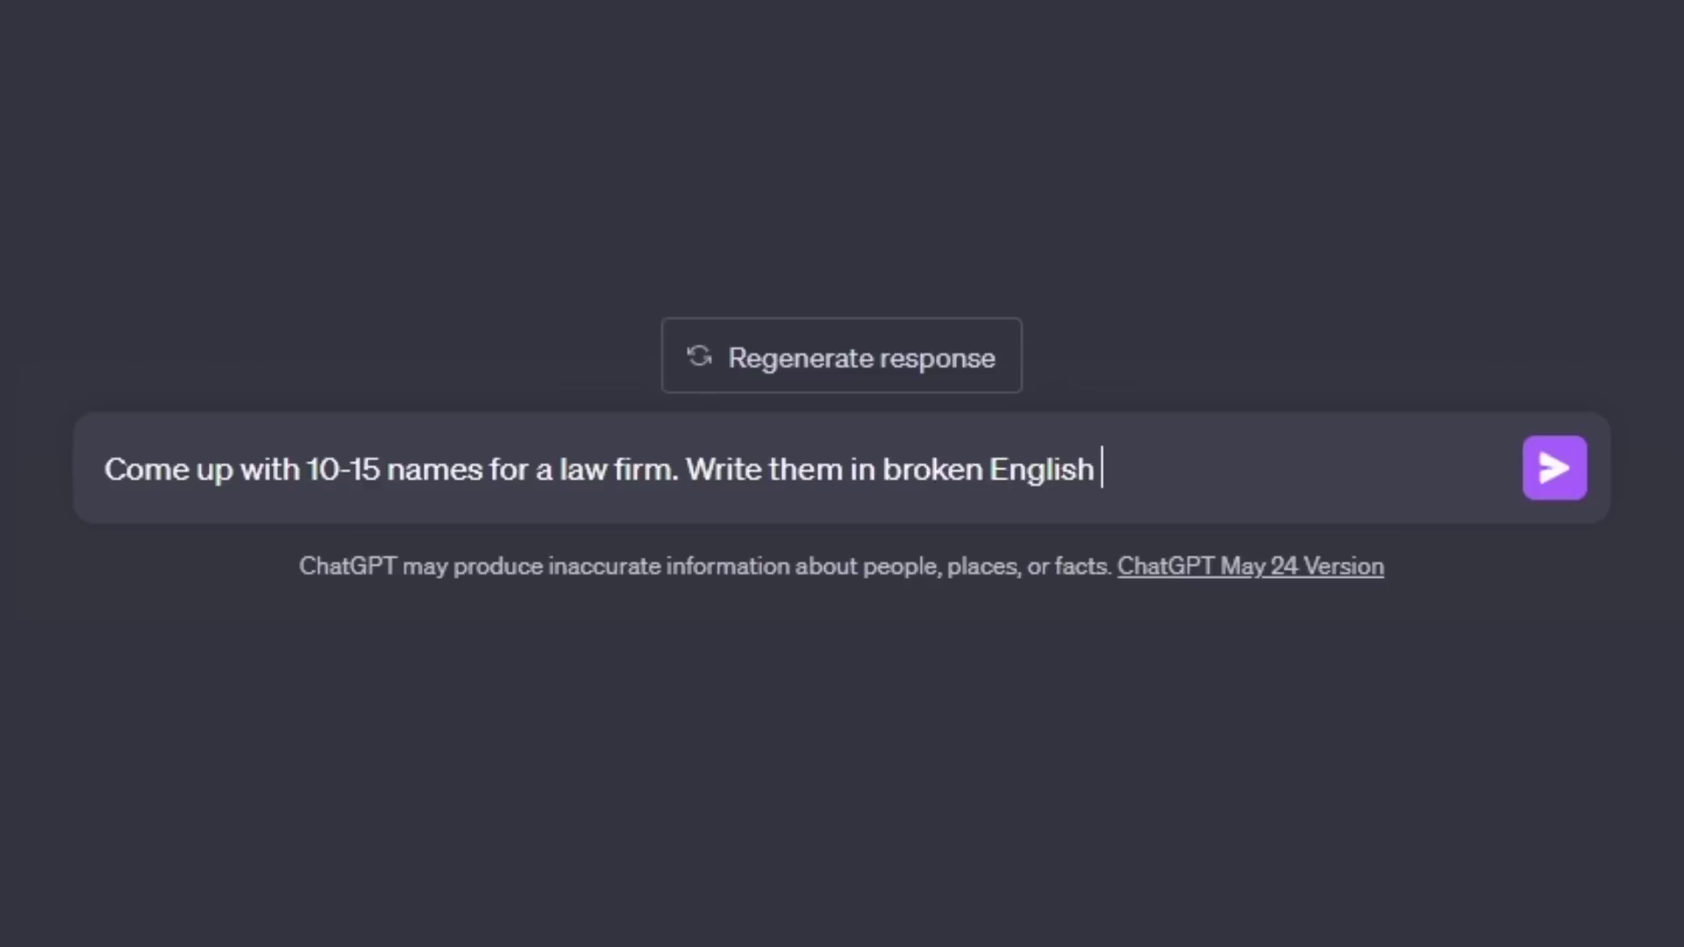
pyautogui.write('.')
pyautogui.press('Return')
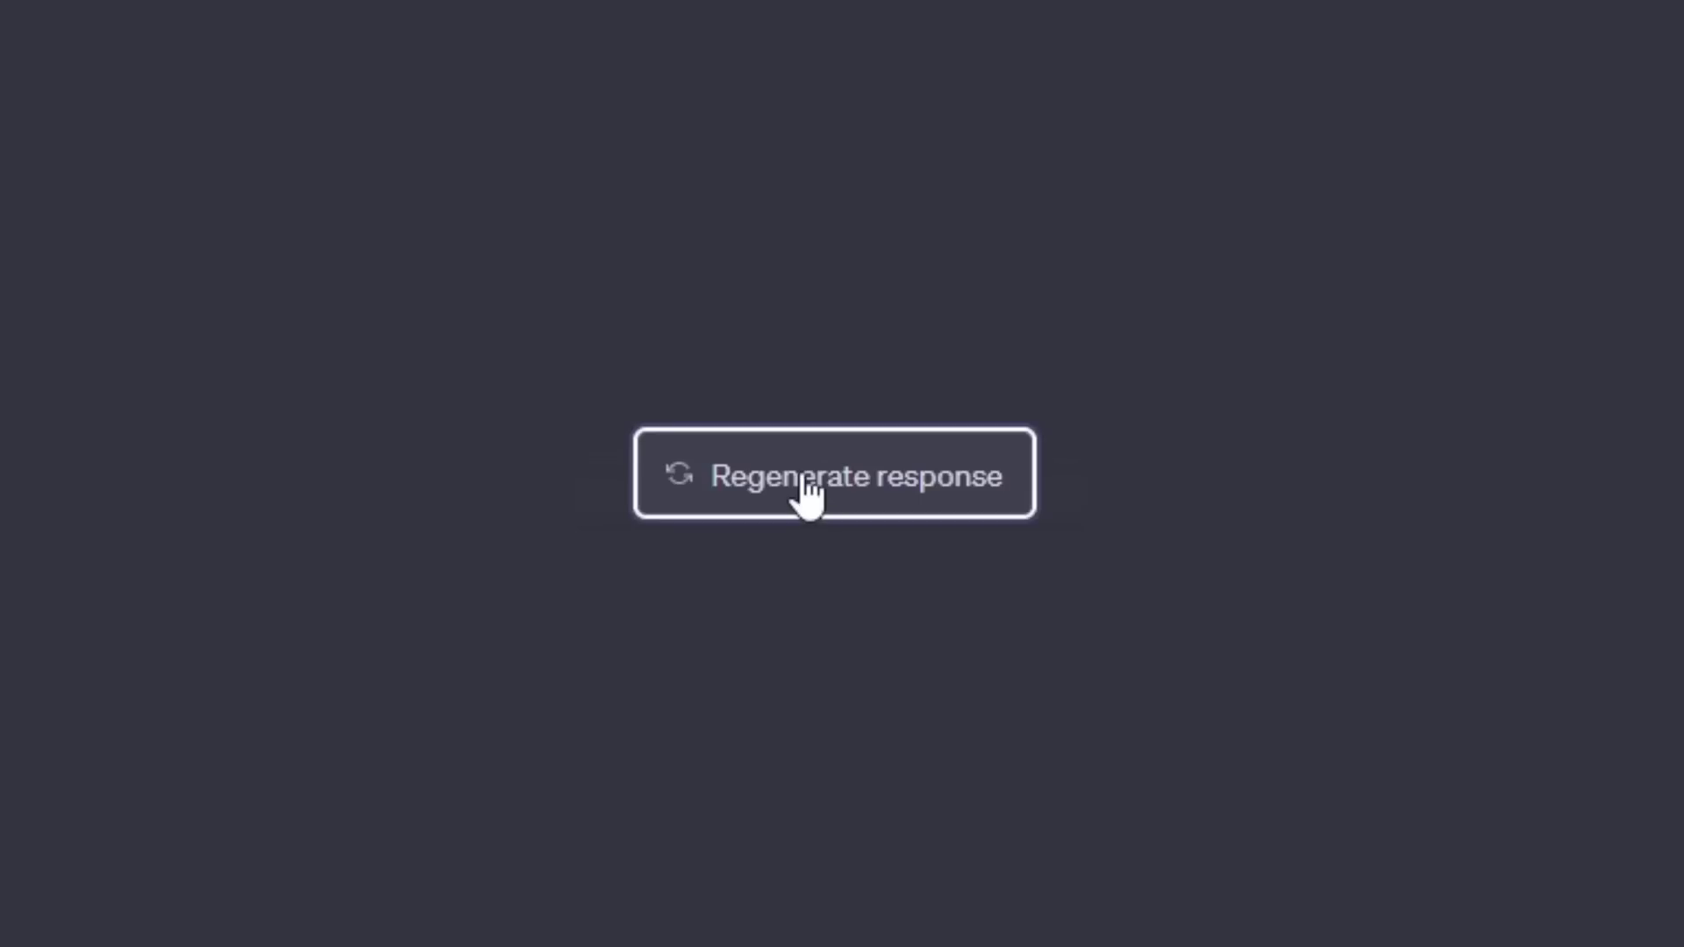
pyautogui.click(808, 492)
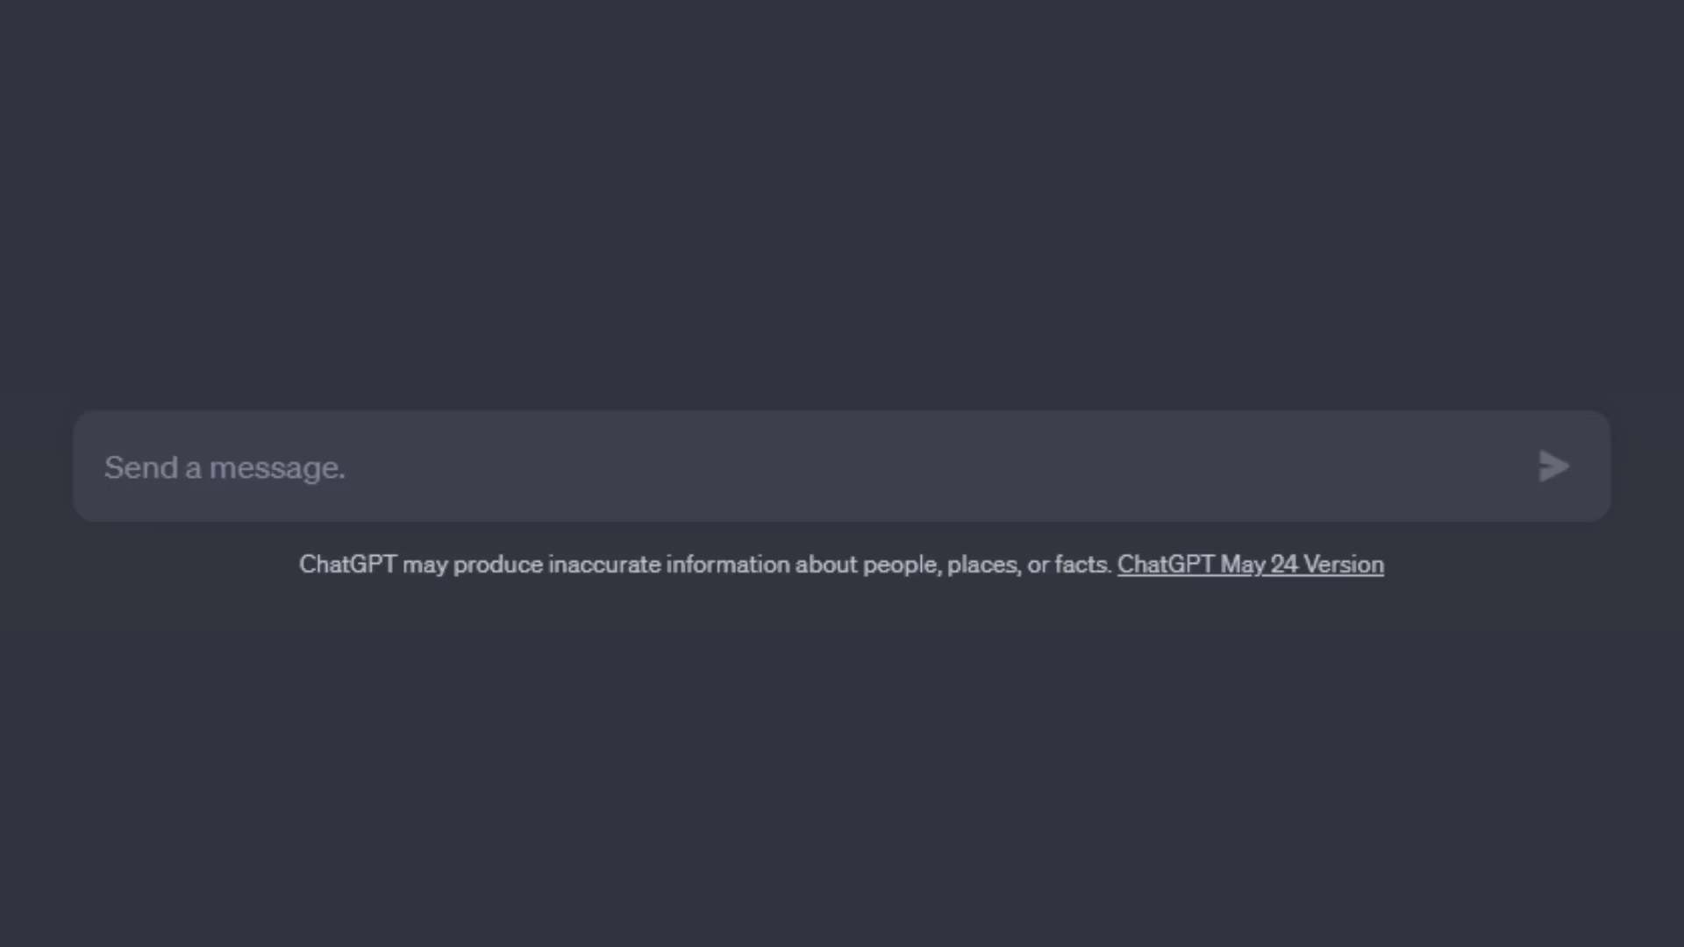
# Step: Get a voiceover-only Personal Injury Lawyer commercial script, then its broken-English rewrite
pyautogui.write('Write a commercial script for a Personal Injury Lawyer. Only include VO narration, no dialogue.')
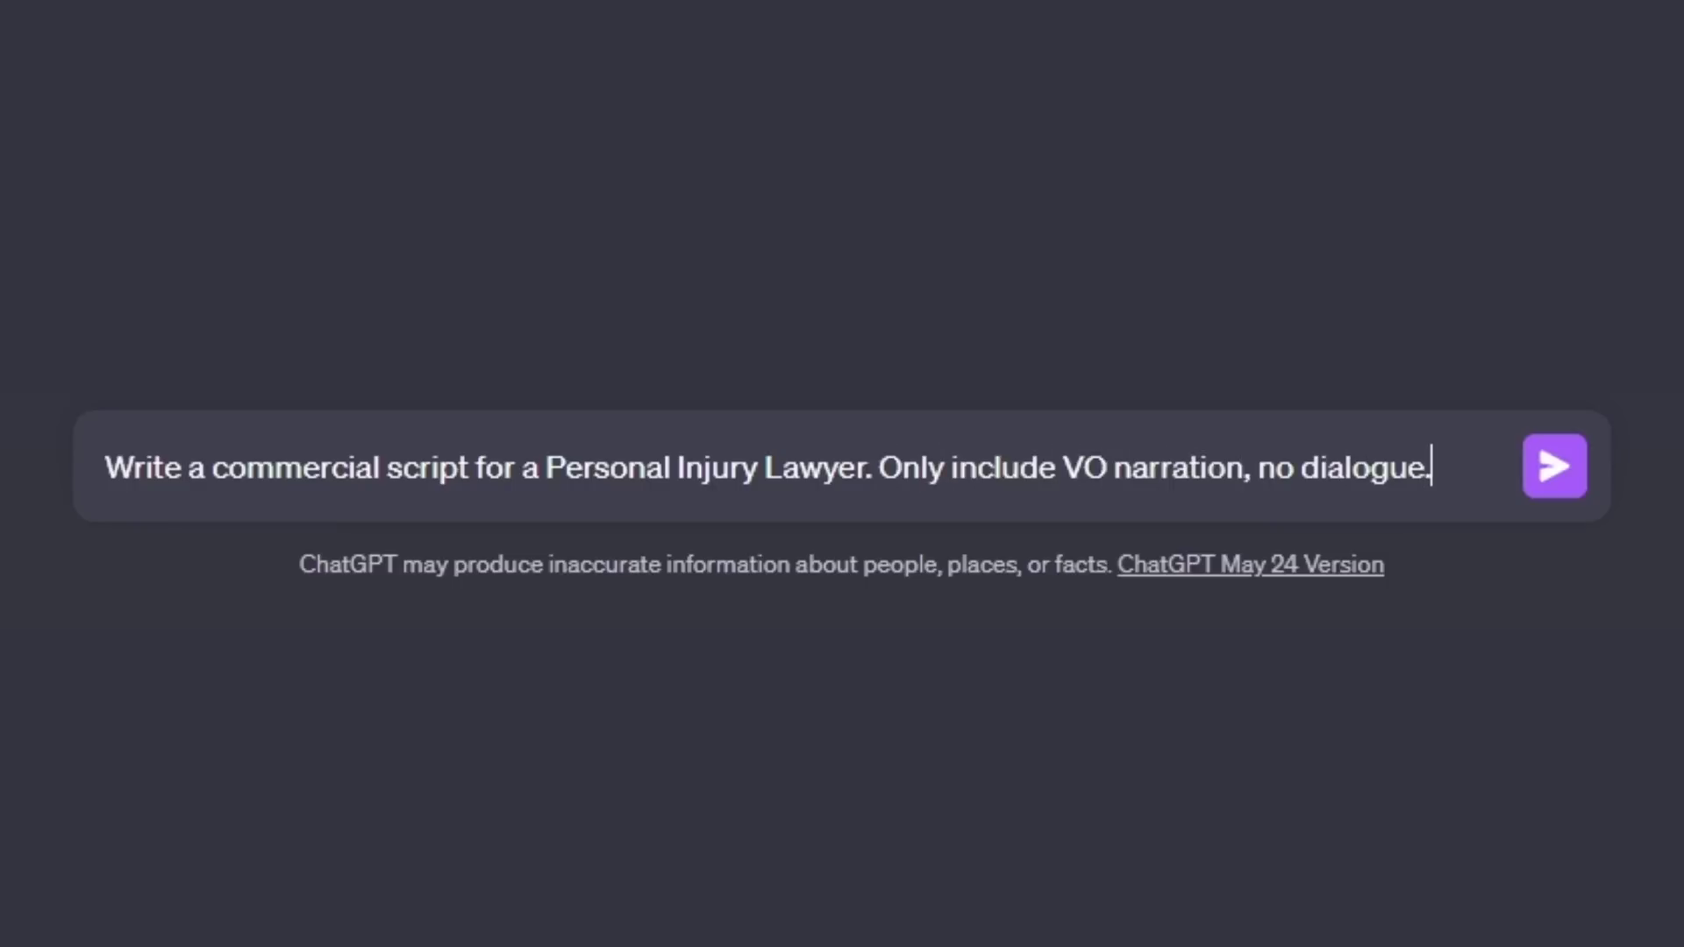
pyautogui.press('Return')
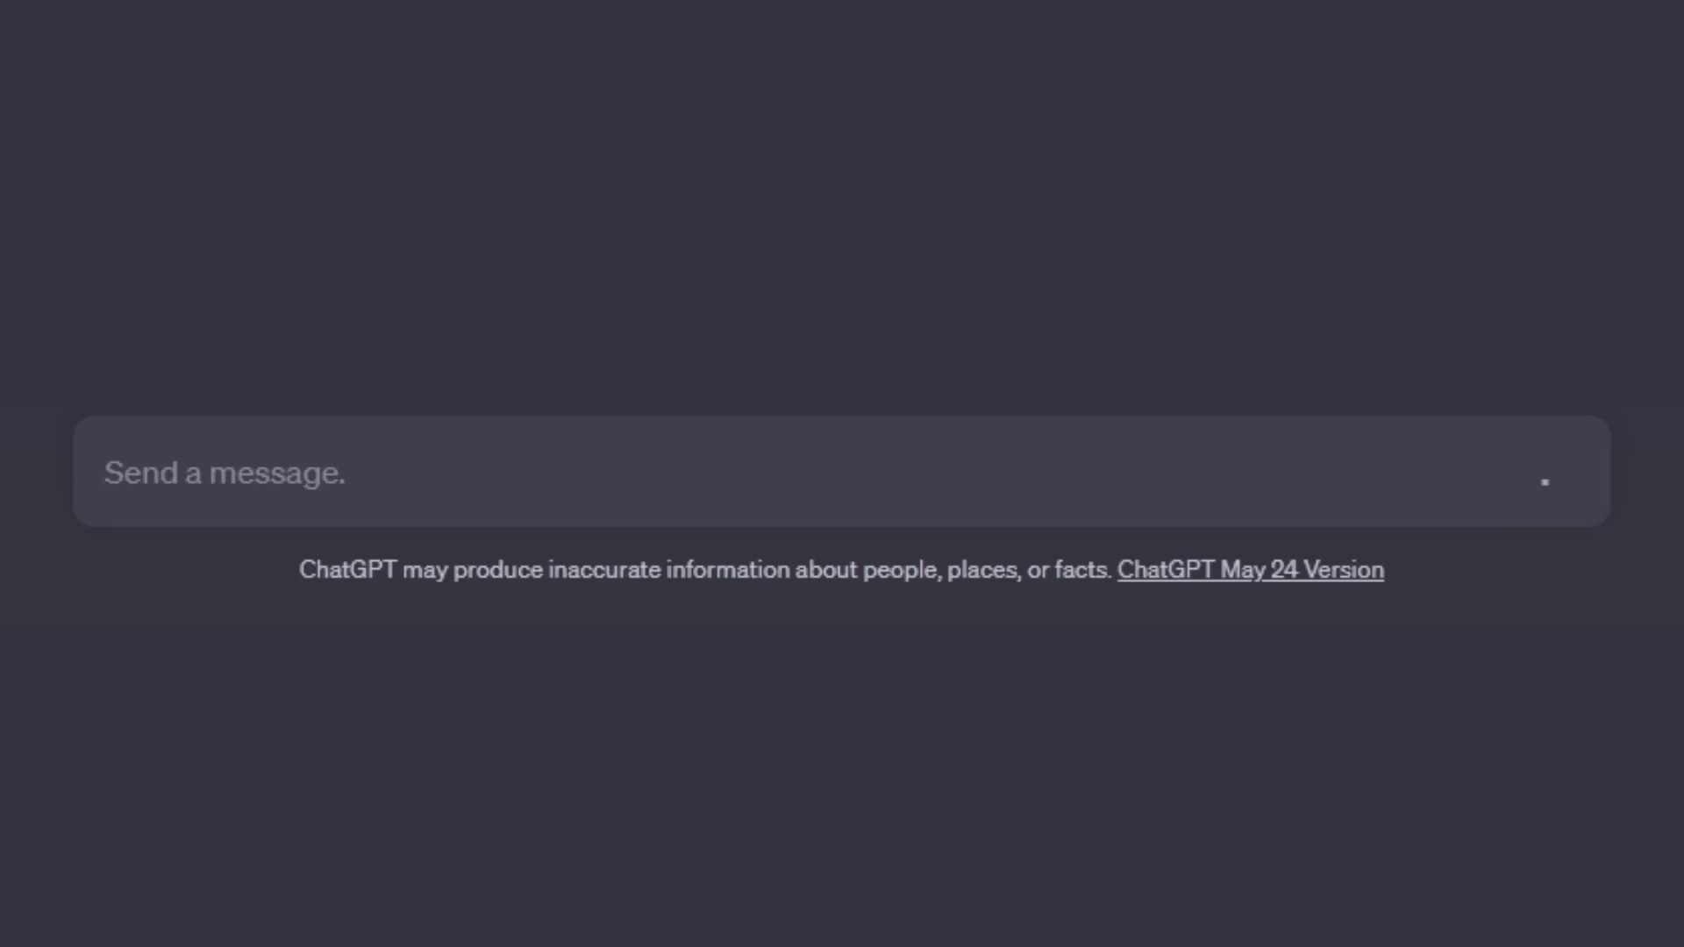
pyautogui.write('No')
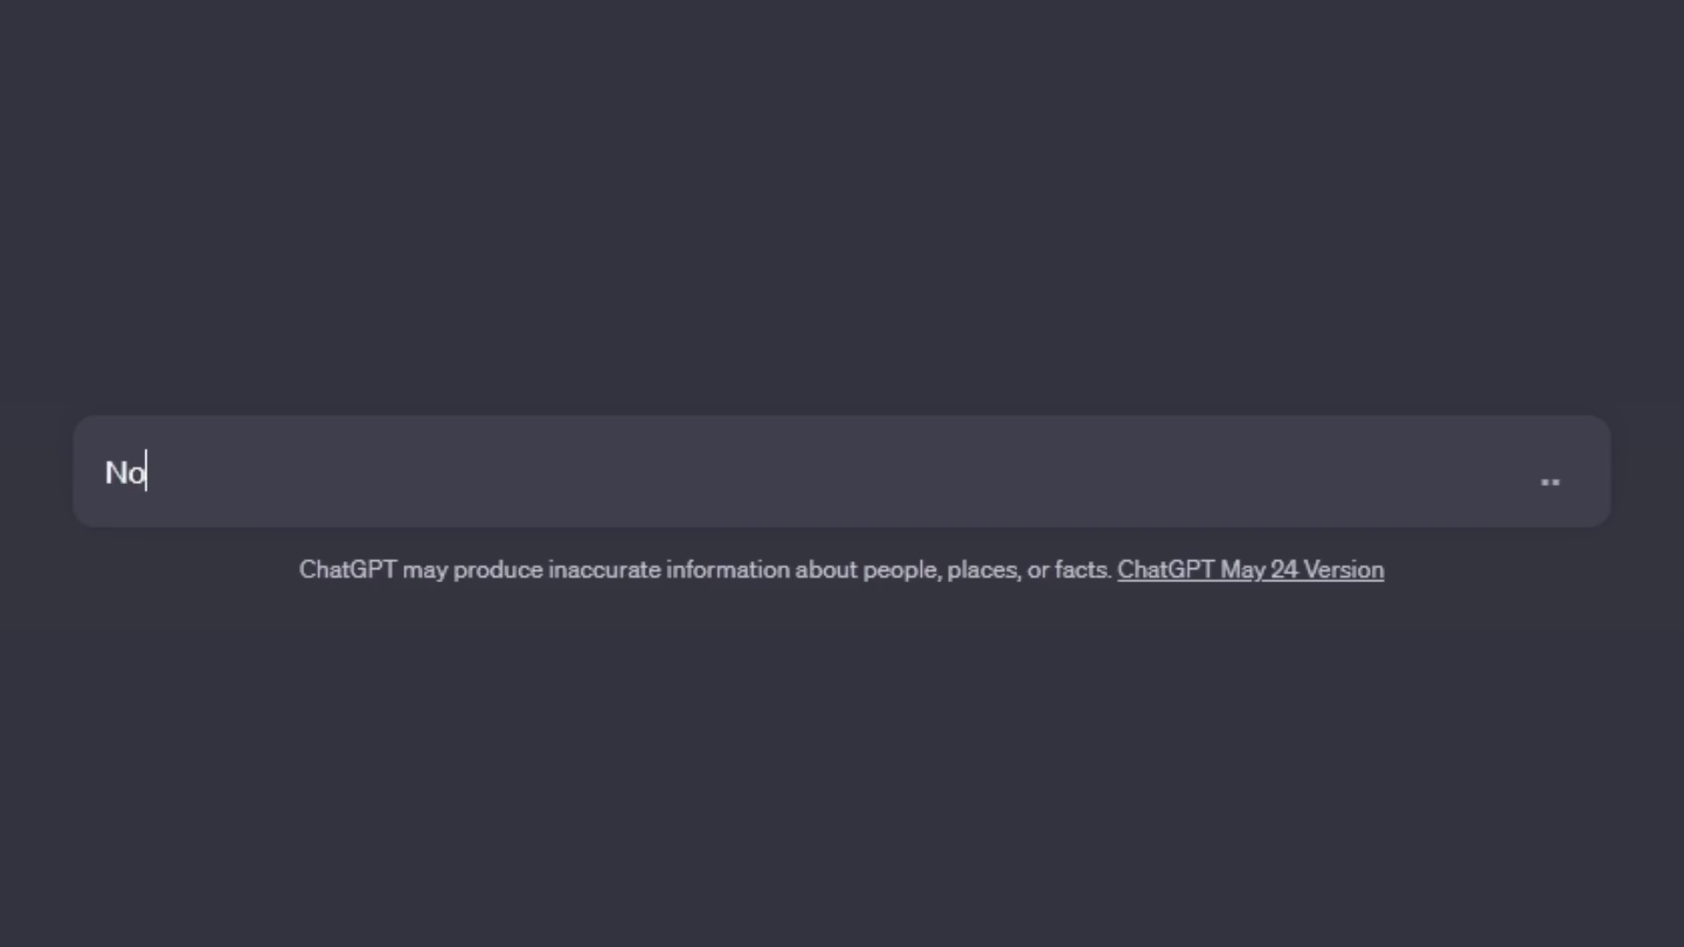
pyautogui.write('w rewrite that in broken ')
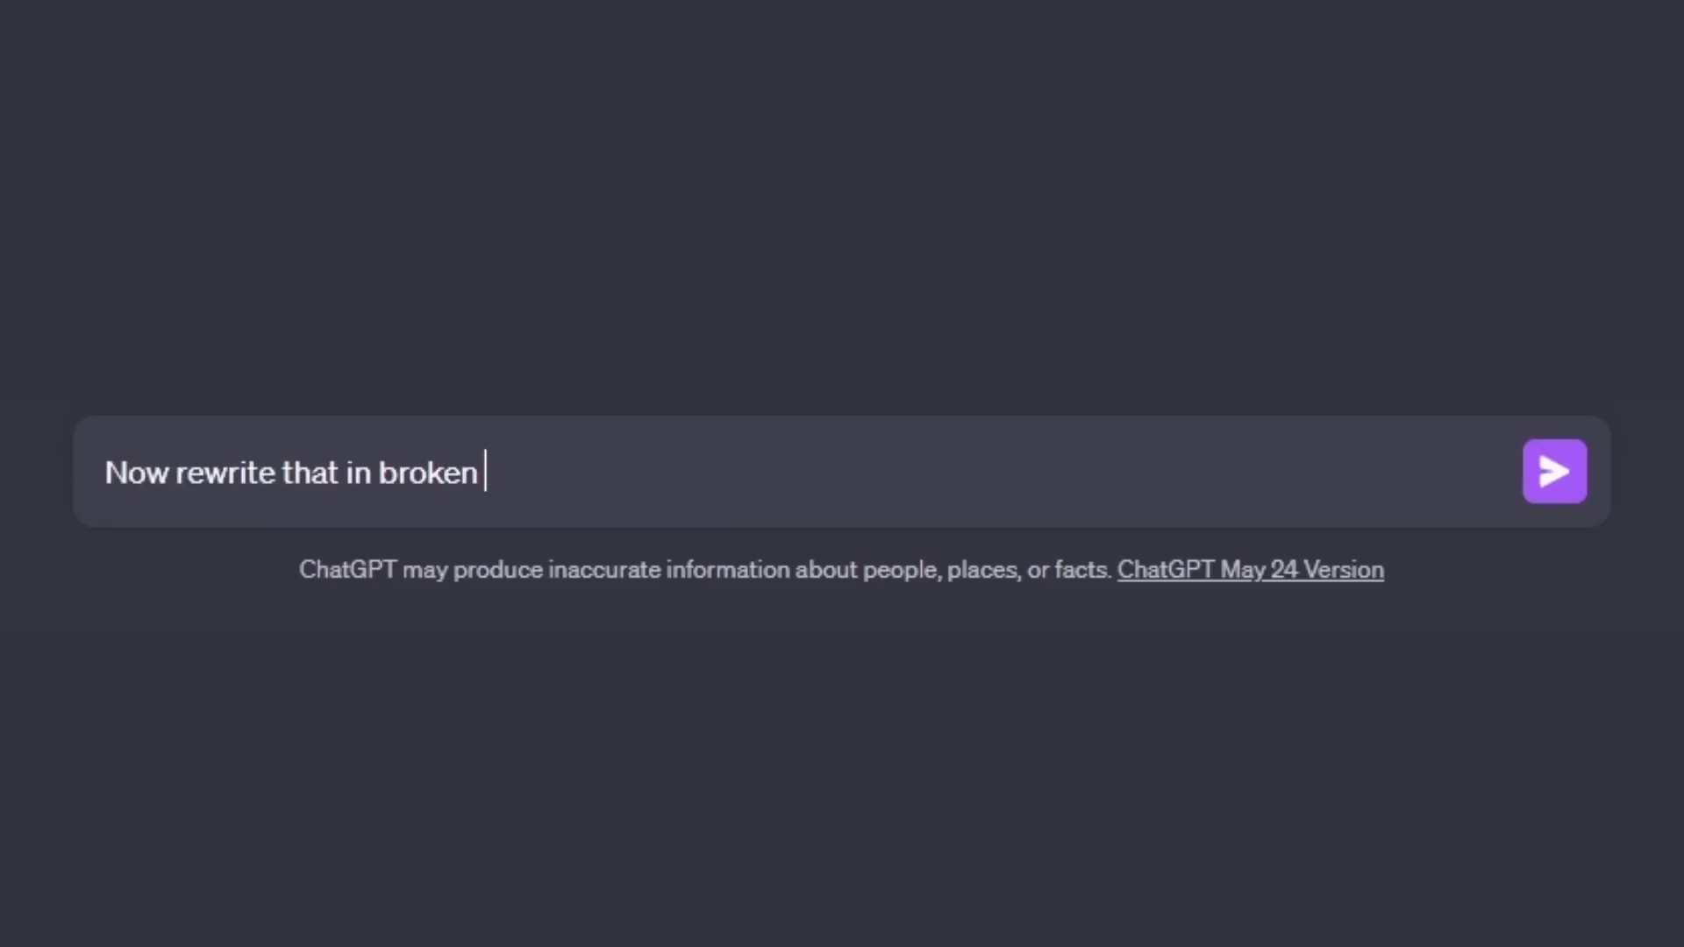
pyautogui.write('Enlgish.')
pyautogui.press('Return')
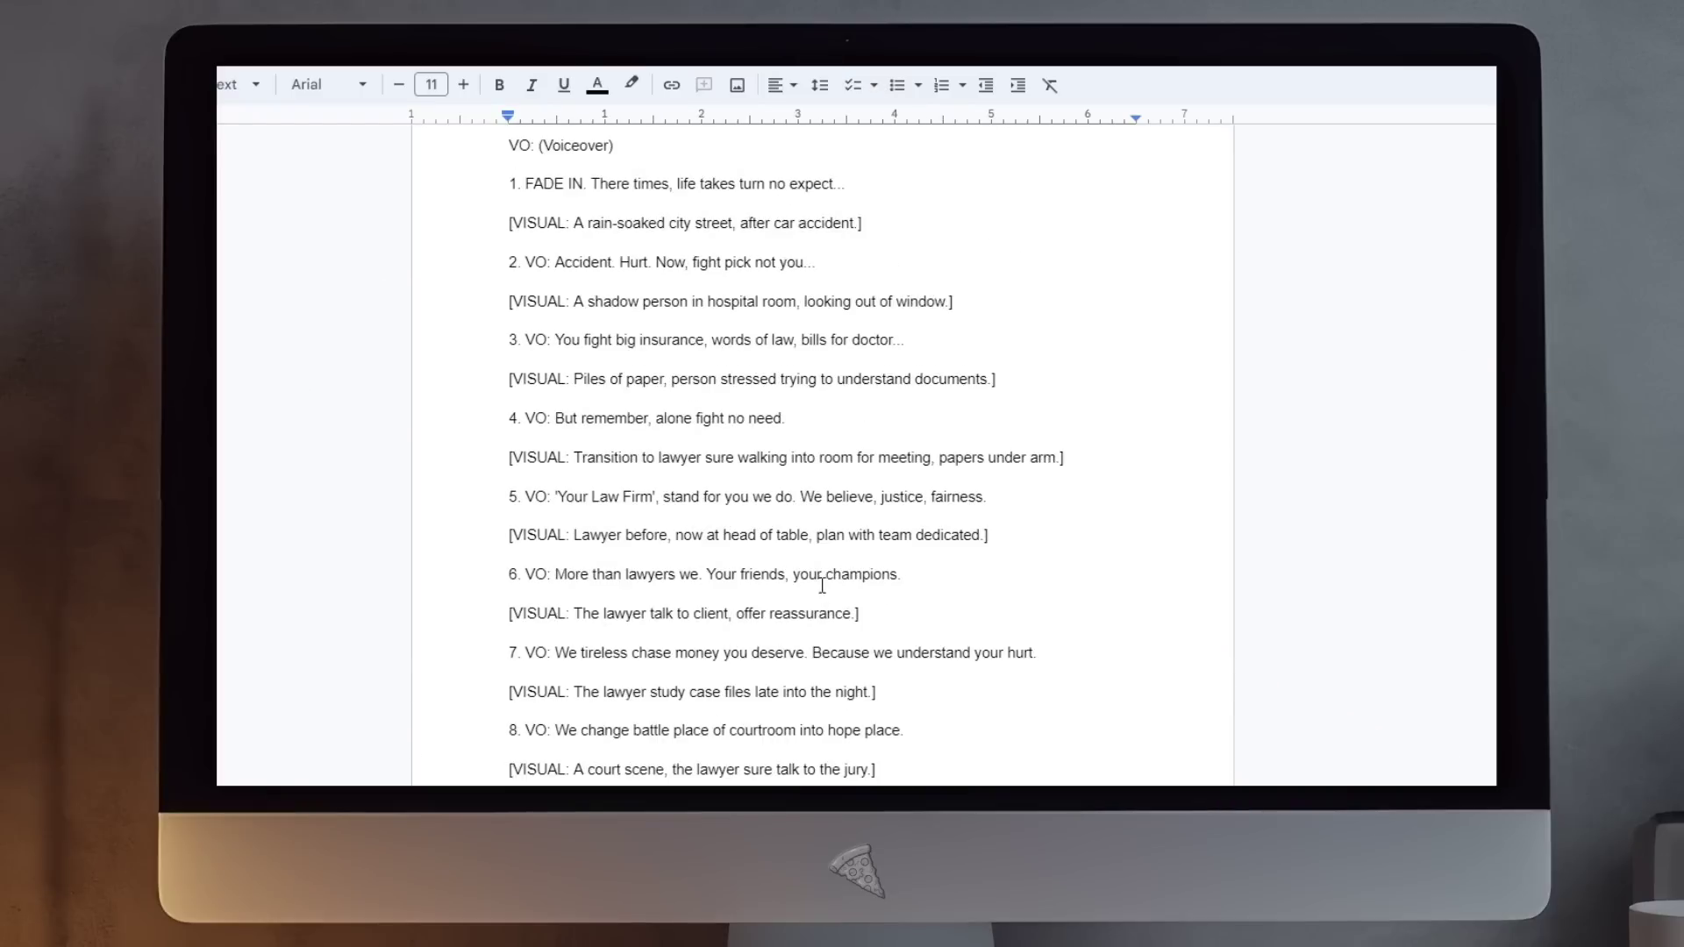
# Step: Select and review lines of the Wincash & Kachingy Lawsuity Firm script, scrolling to the end
pyautogui.moveTo(828, 402); pyautogui.dragTo(527, 399)
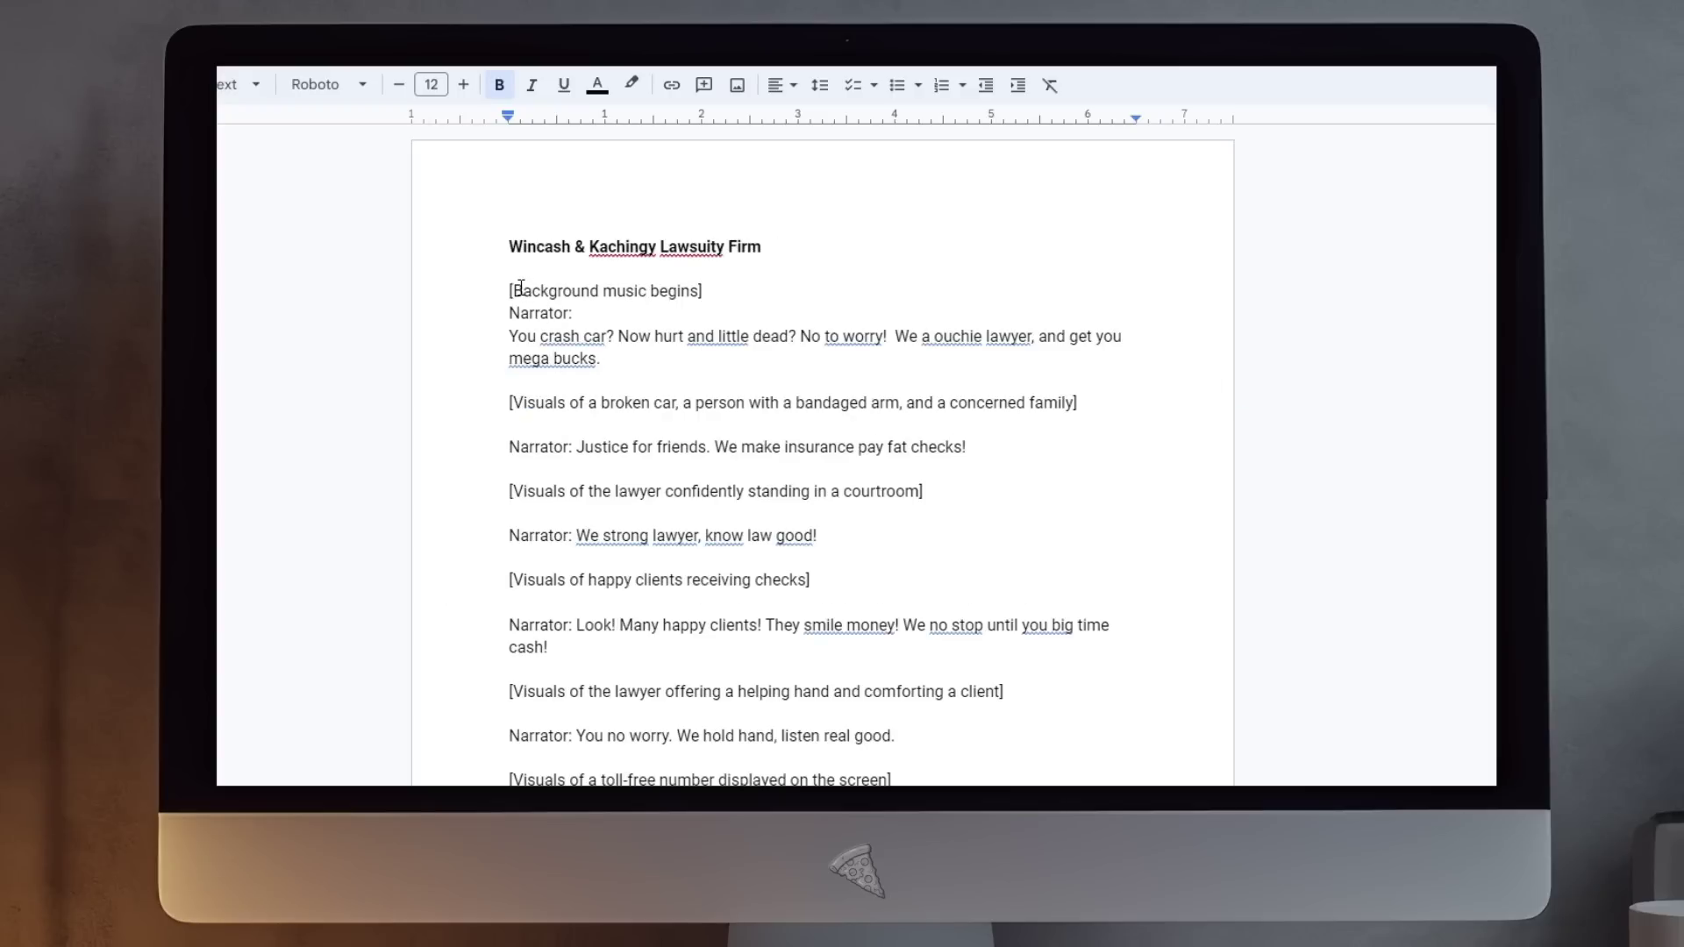
pyautogui.scroll(-1, 673, 567)
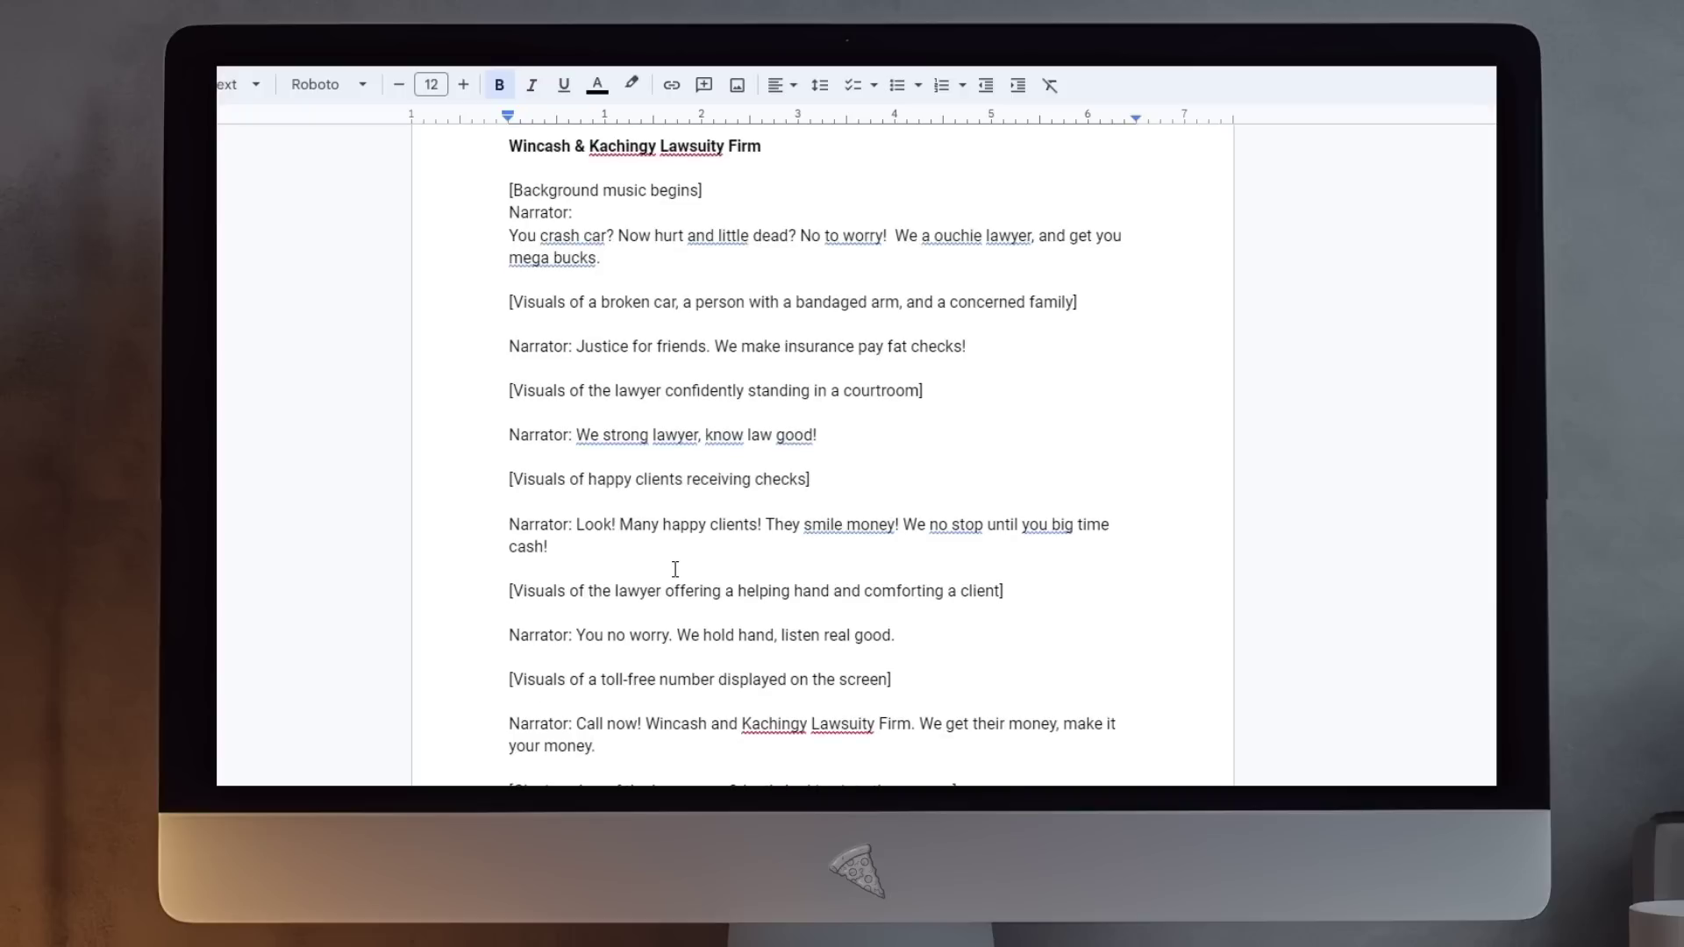
pyautogui.moveTo(577, 436); pyautogui.dragTo(856, 440)
pyautogui.click(857, 449)
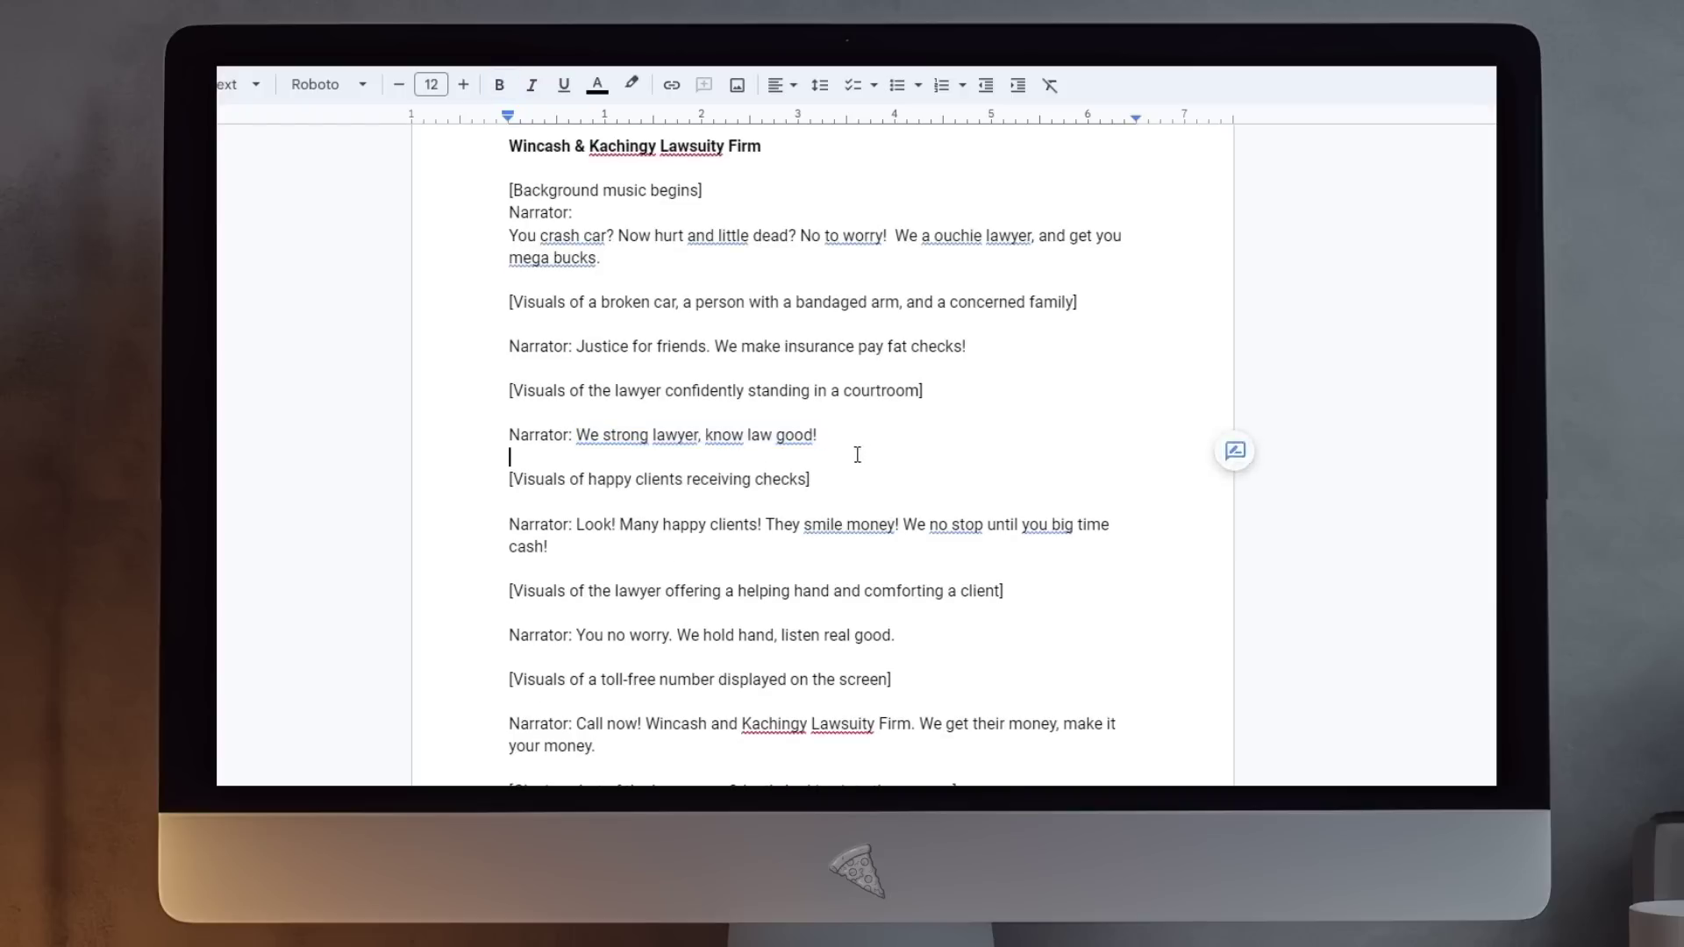
pyautogui.scroll(-1, 855, 513)
pyautogui.scroll(-3, 855, 513)
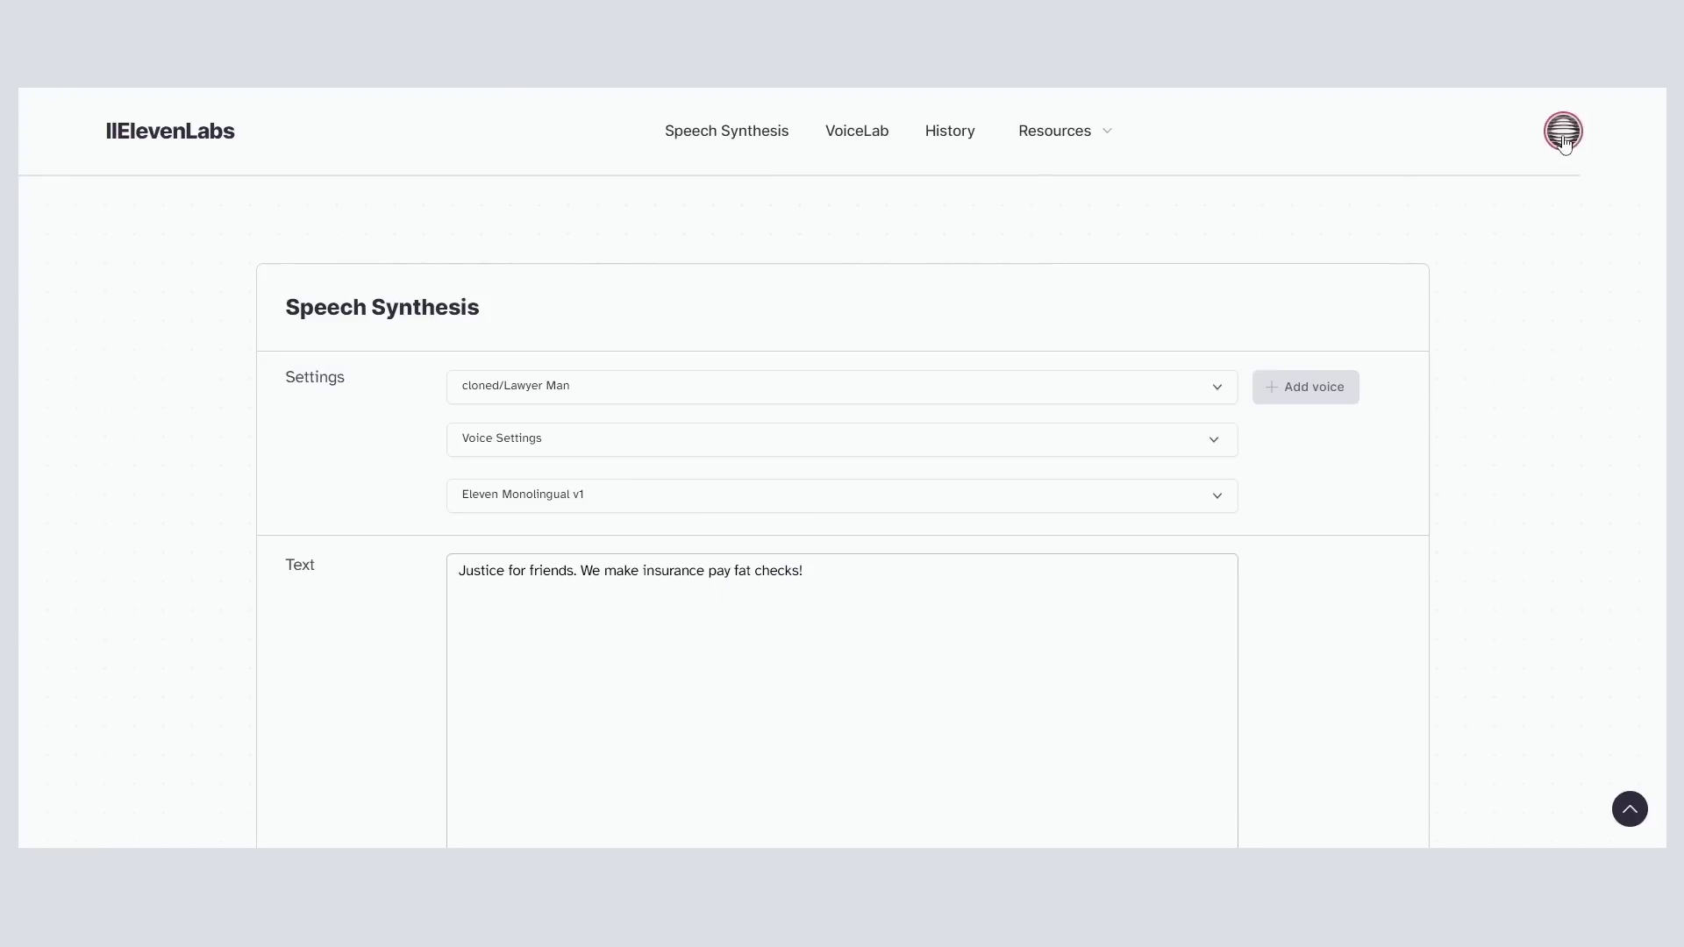
# Step: Open the ElevenLabs Subscription page from the profile menu and scroll to the plan details
pyautogui.click(1562, 131)
pyautogui.click(1478, 271)
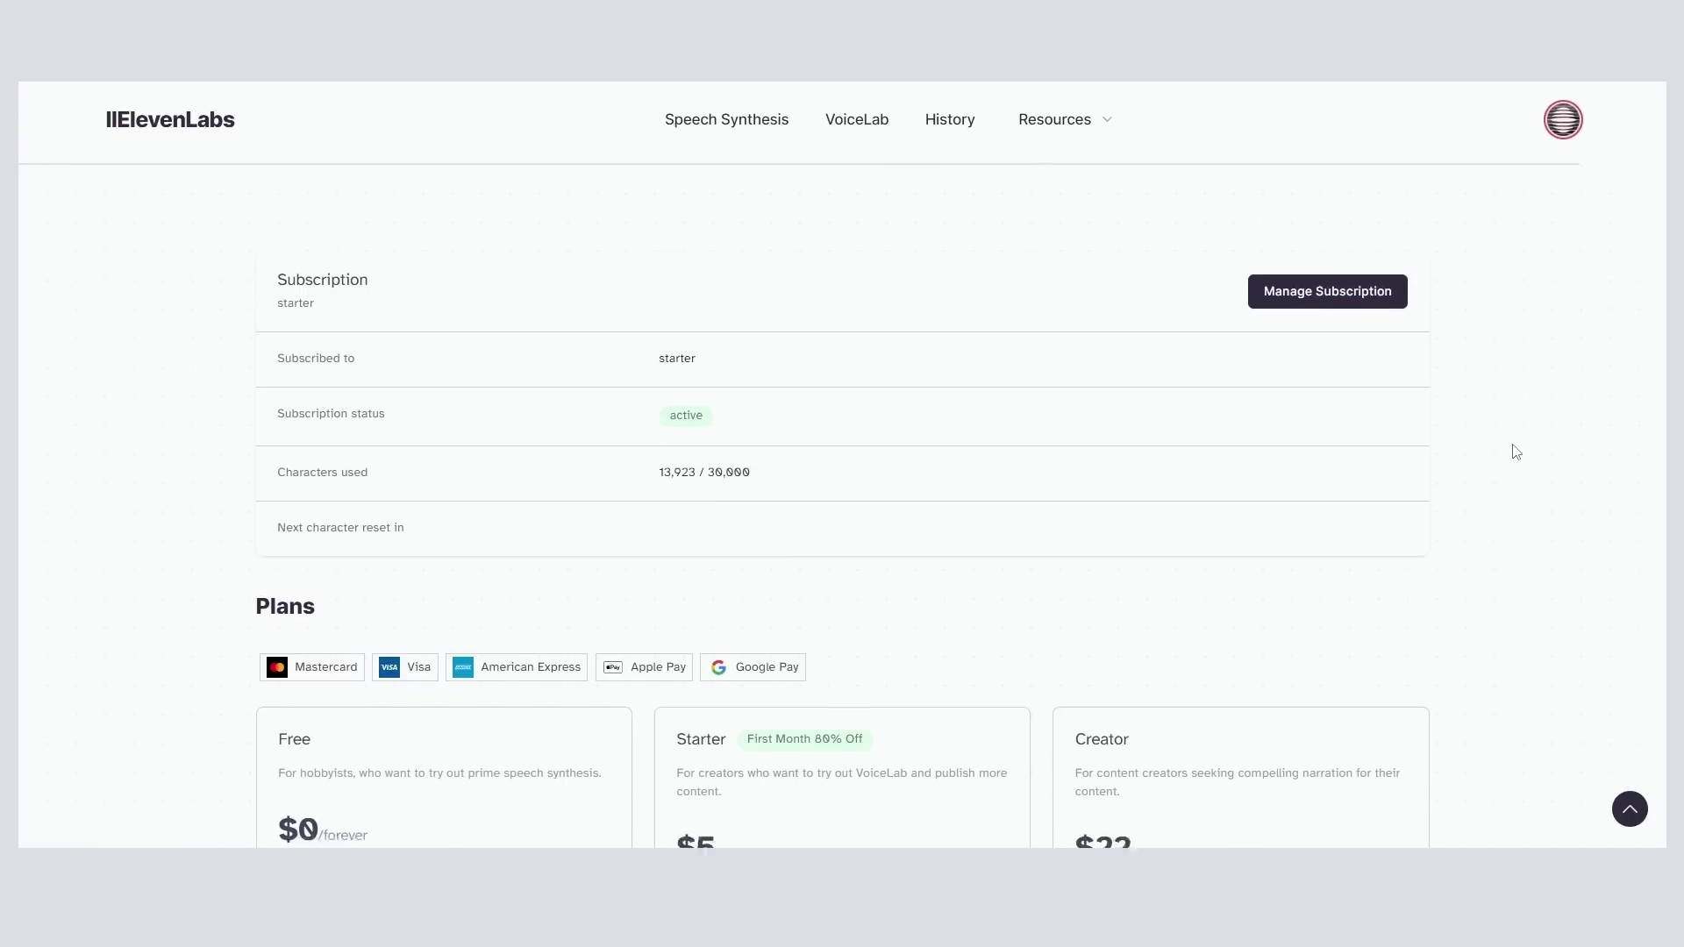
pyautogui.scroll(-5, 1513, 445)
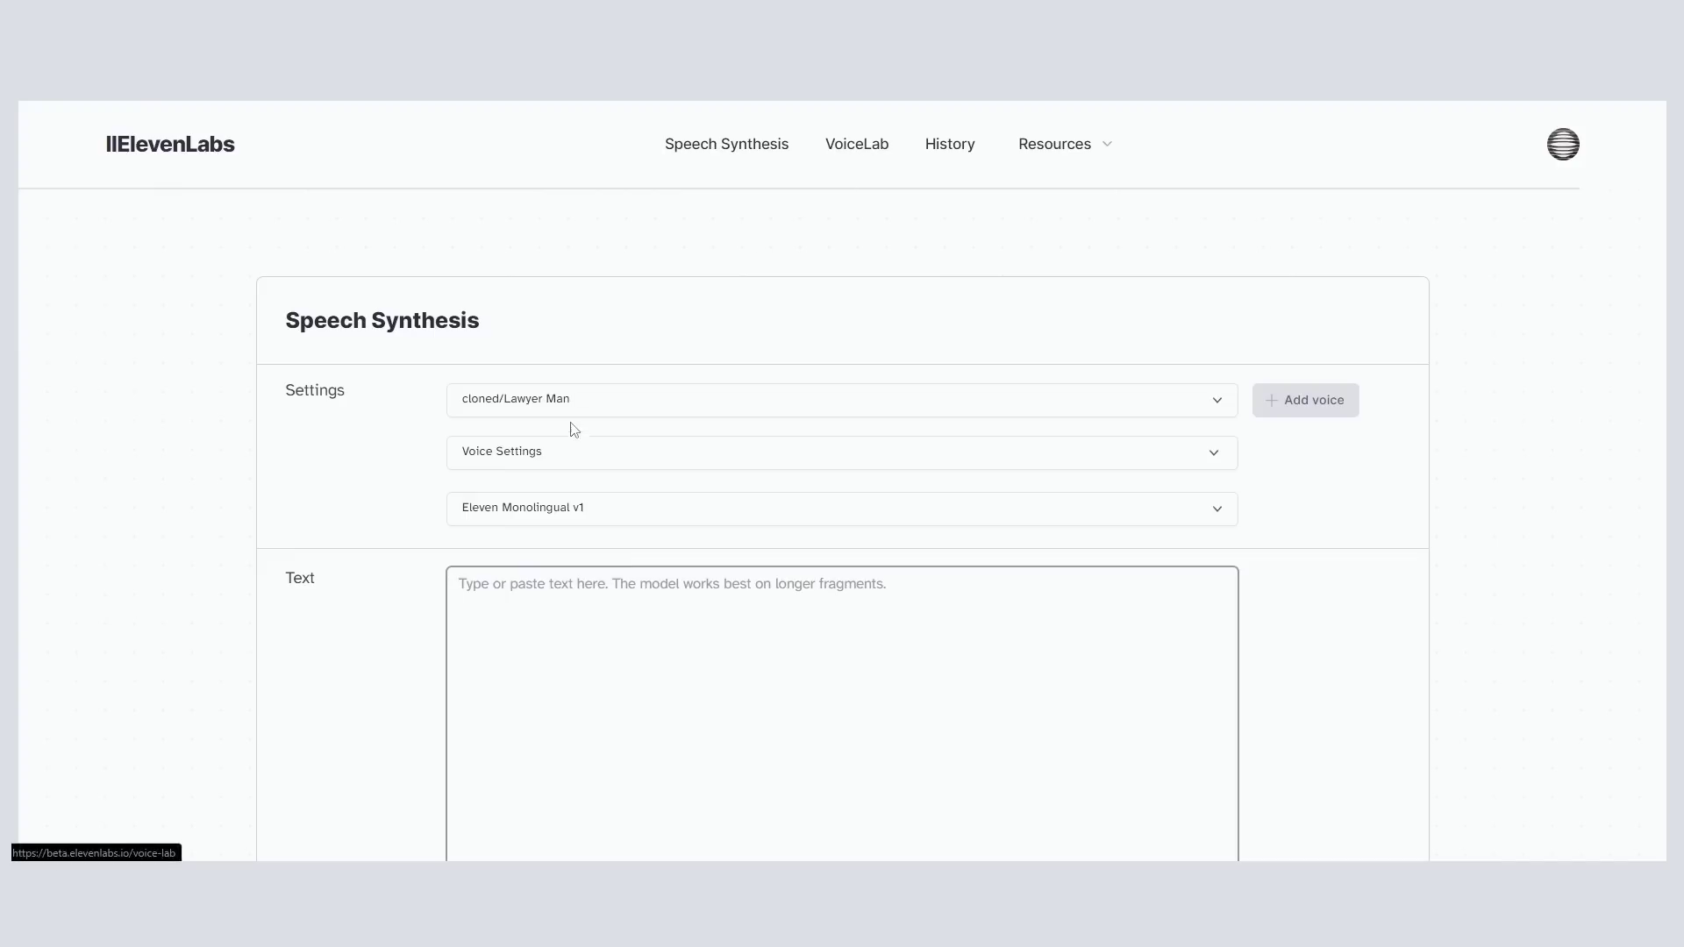
# Step: Browse the voice list and set a designed voice to Middle Aged, Male, checking accent options
pyautogui.click(614, 401)
pyautogui.scroll(-2, 658, 511)
pyautogui.scroll(-5, 658, 512)
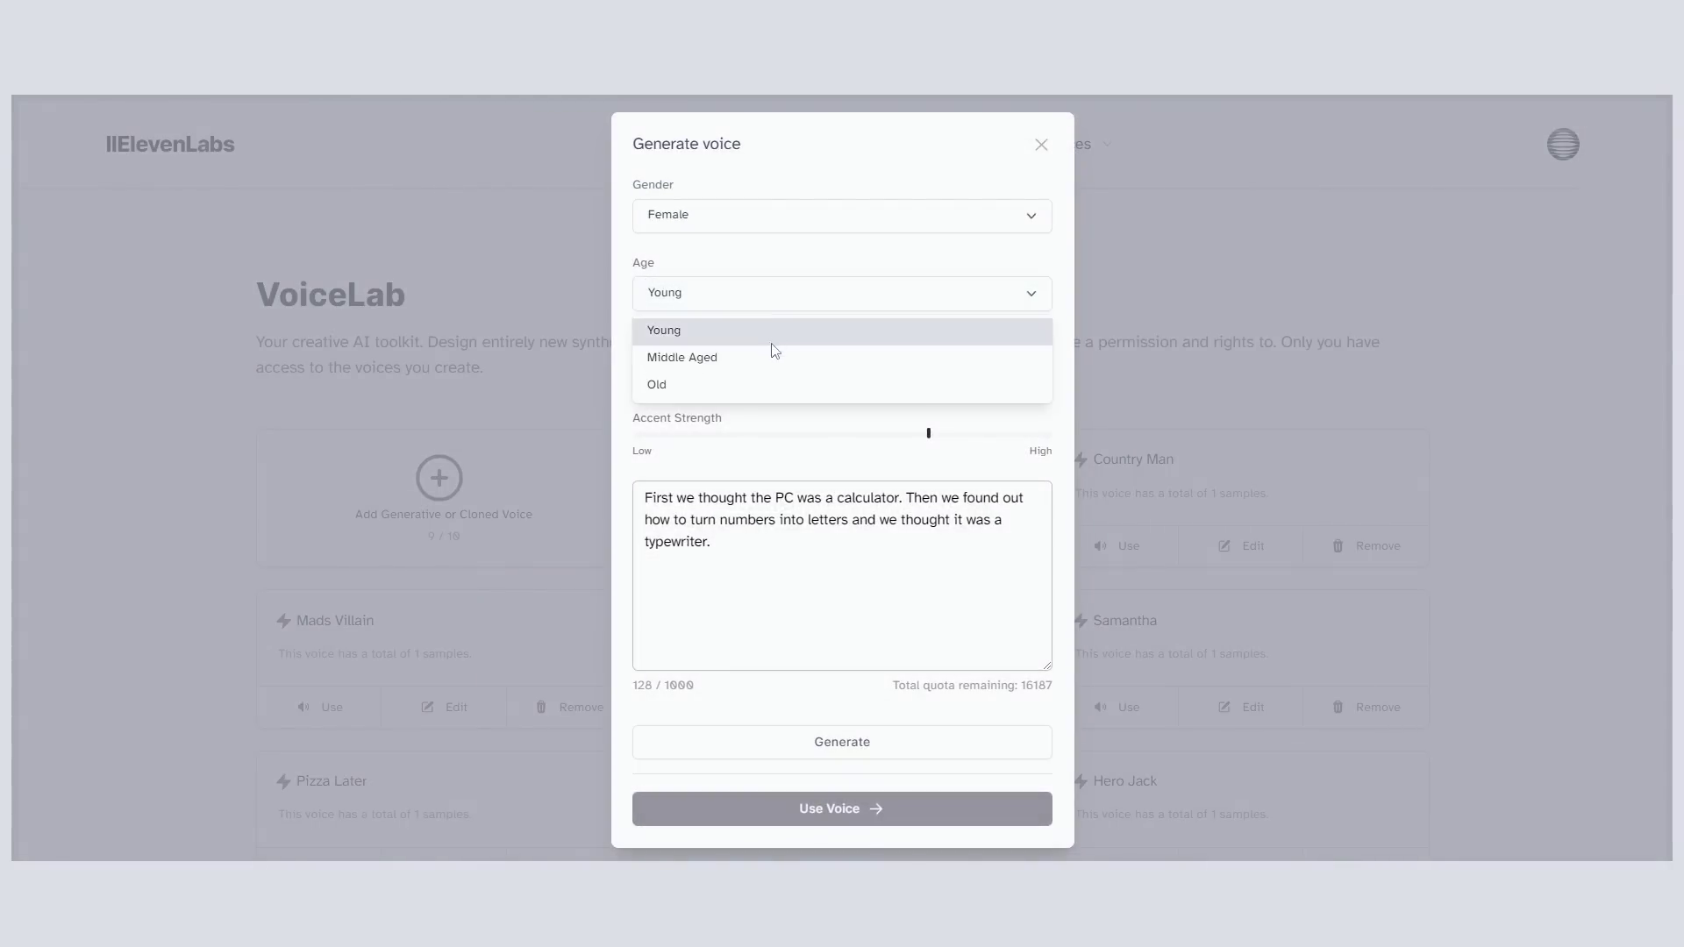
pyautogui.click(767, 356)
pyautogui.click(778, 226)
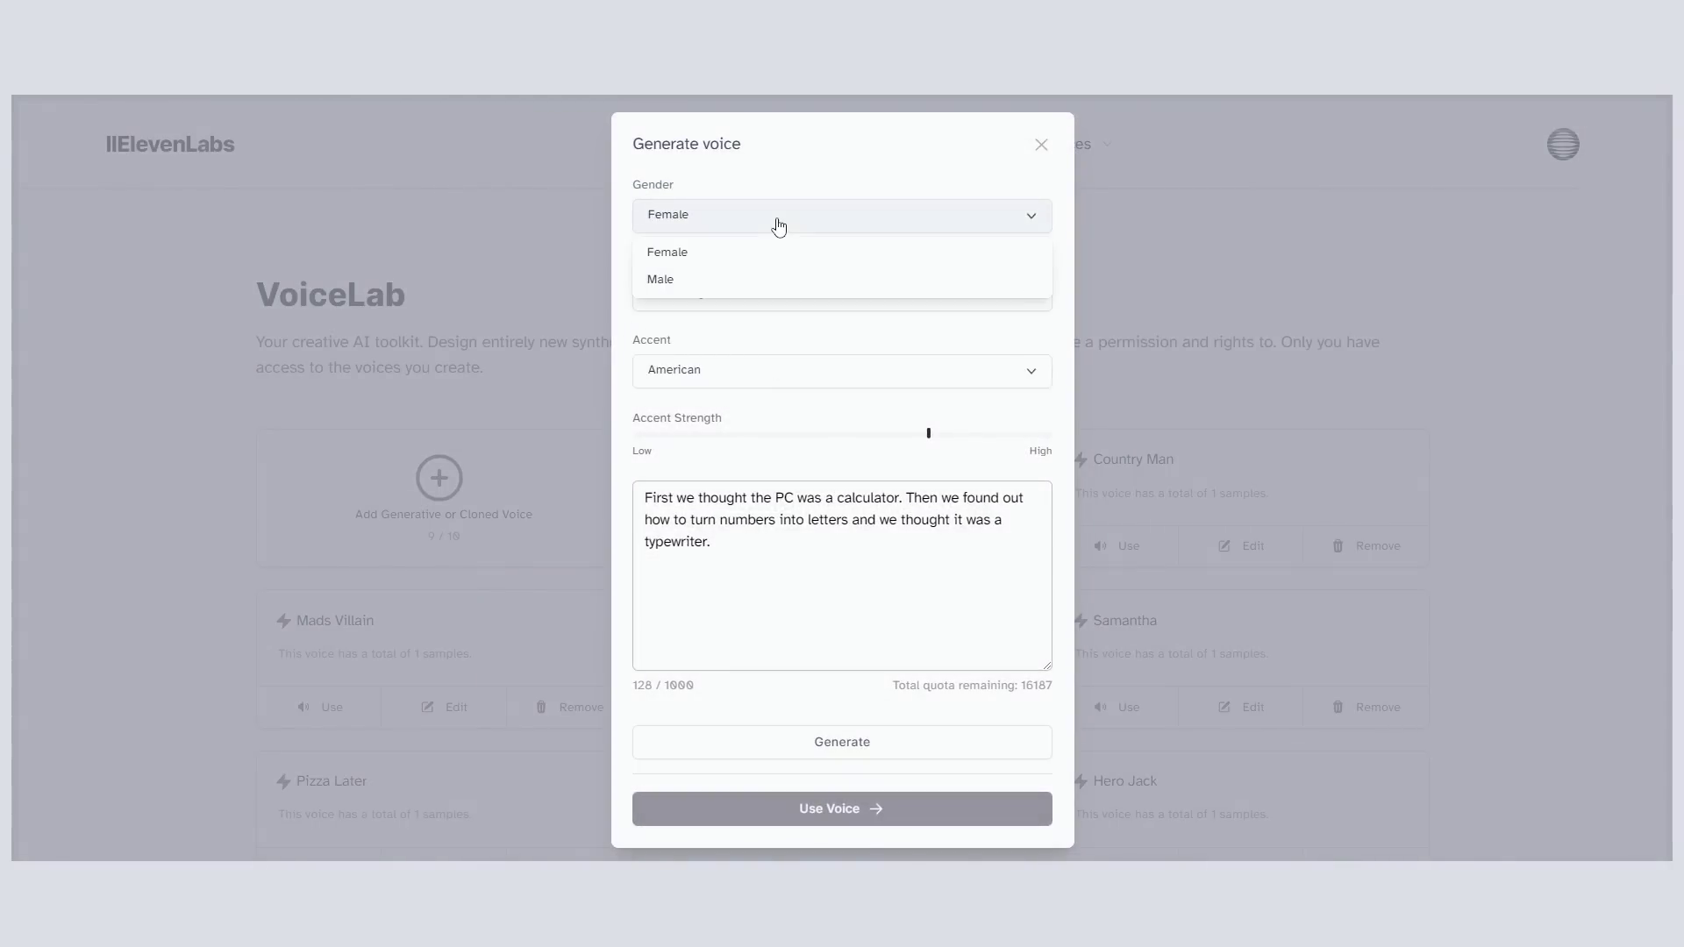
pyautogui.click(752, 277)
pyautogui.click(744, 379)
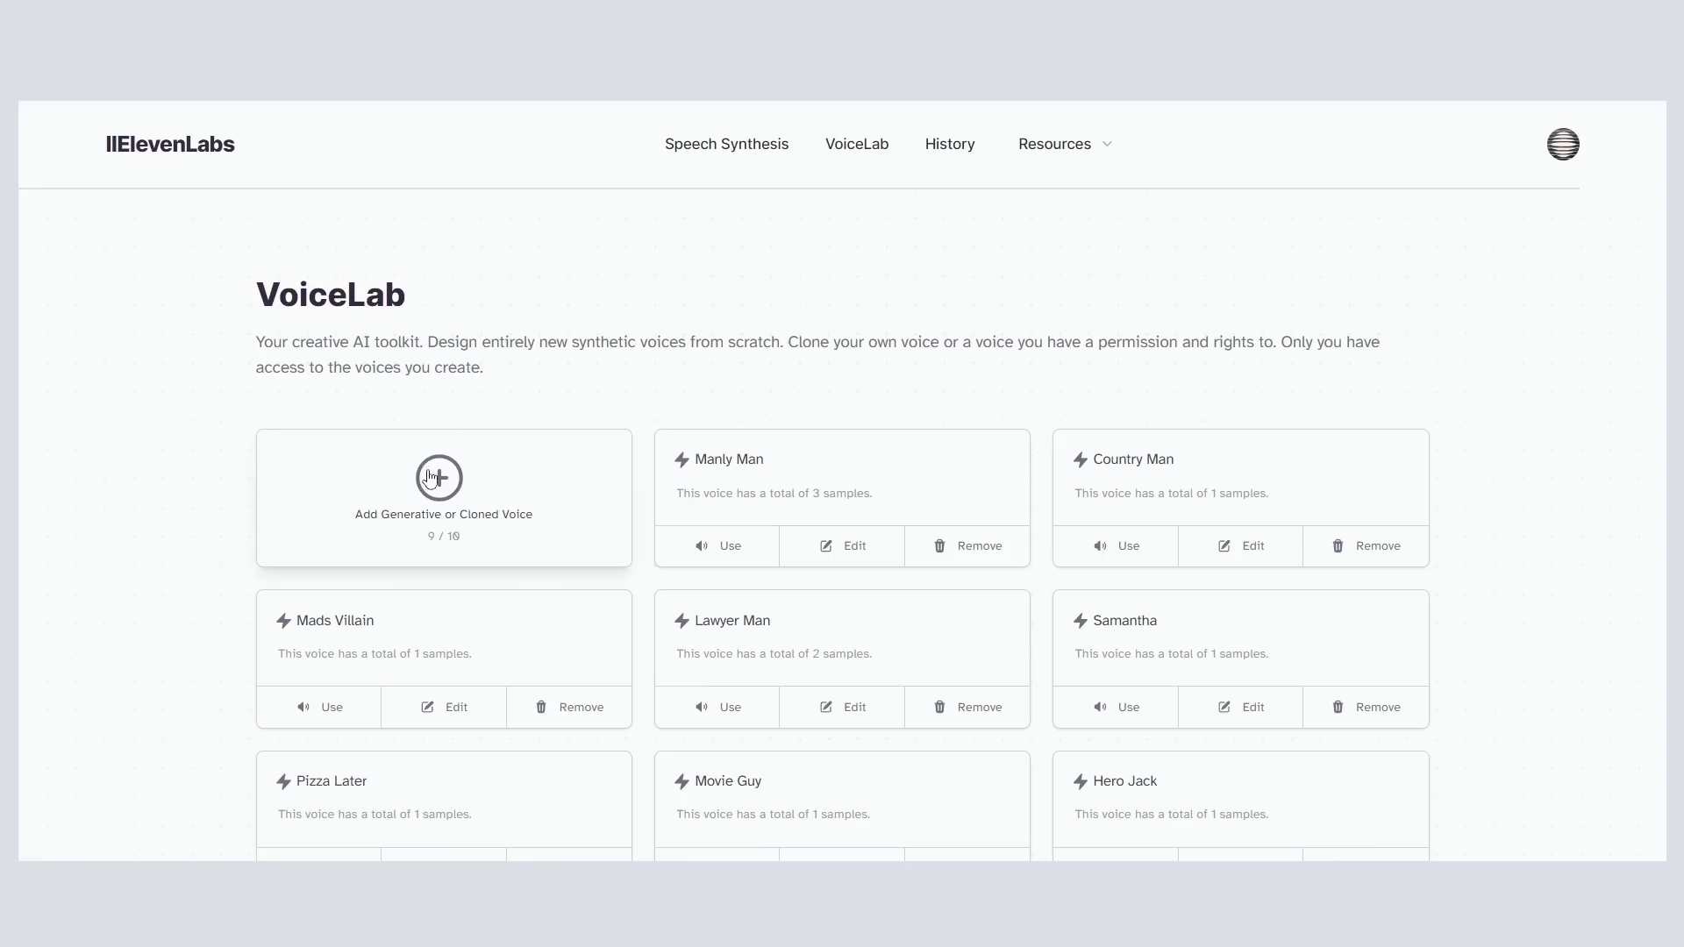
# Step: Add a new cloned voice, 'Meeeeeeee', from an uploaded AI Voice Sources audio sample
pyautogui.click(434, 478)
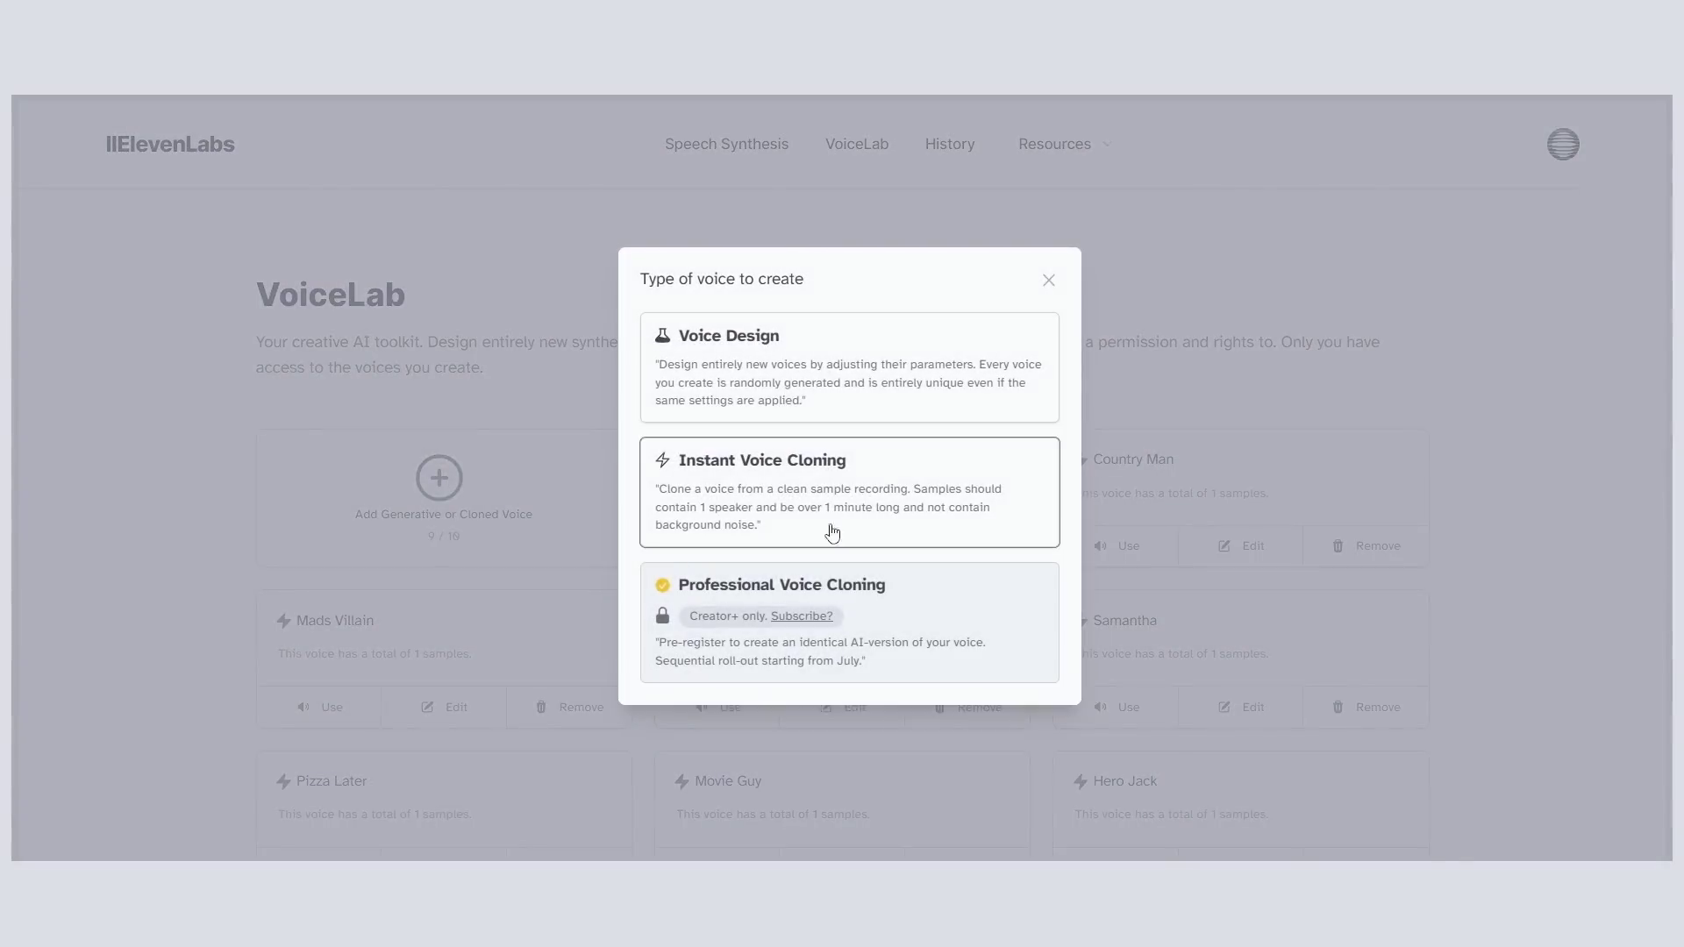
pyautogui.click(791, 495)
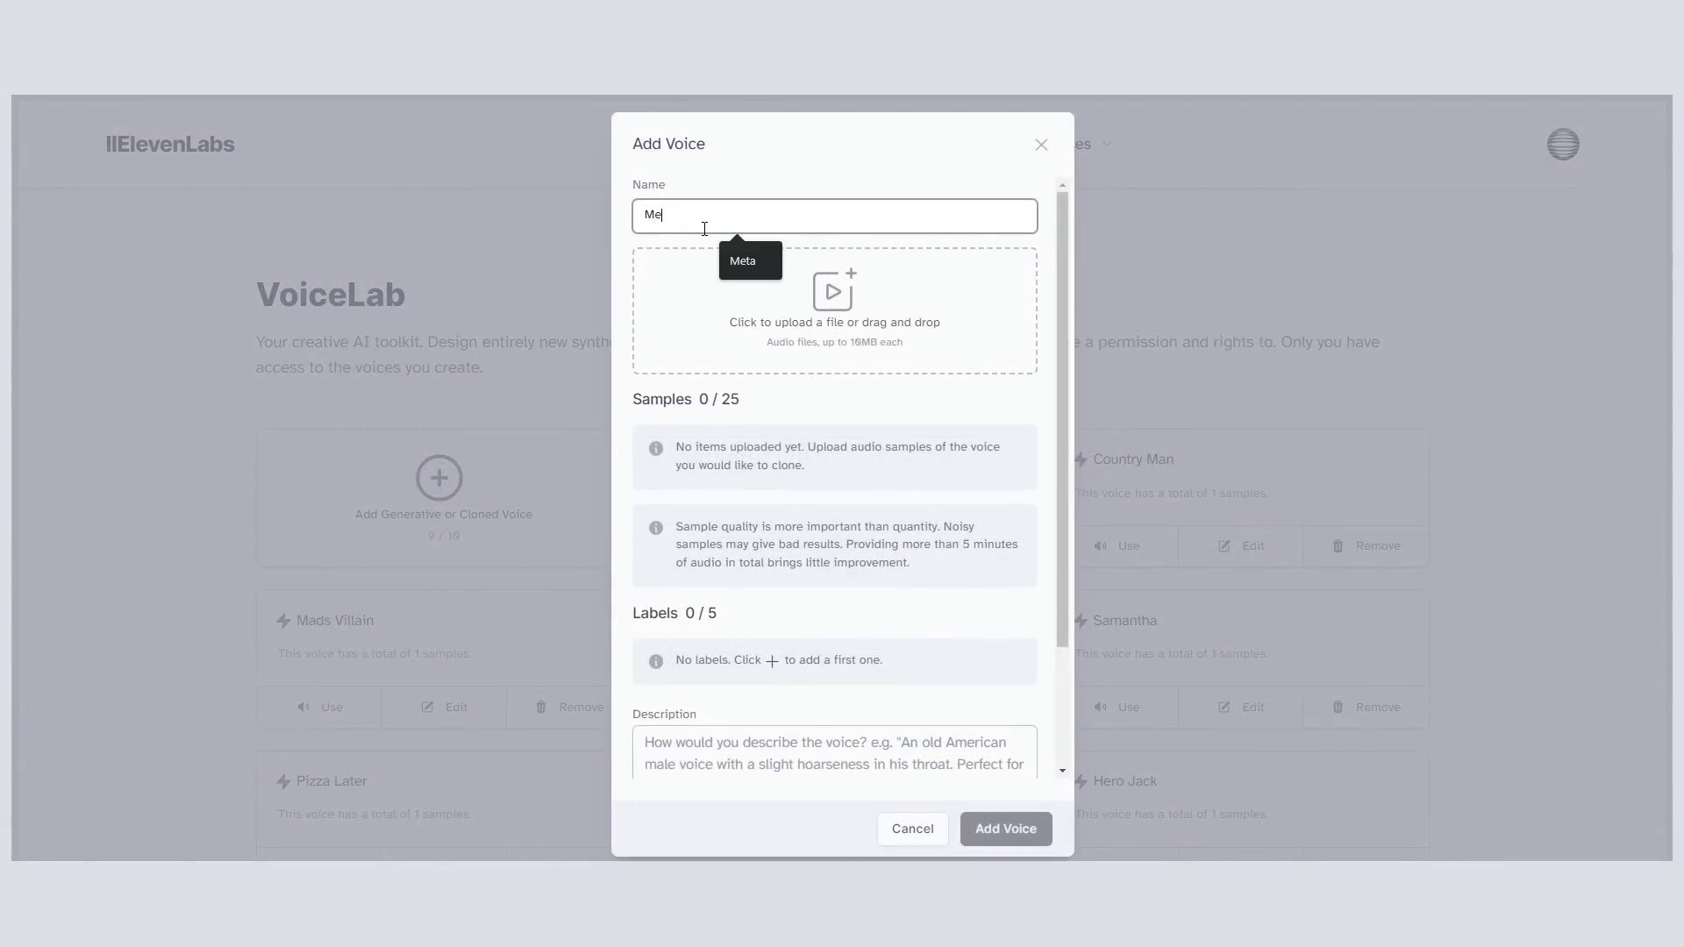
pyautogui.click(812, 292)
pyautogui.press('Return')
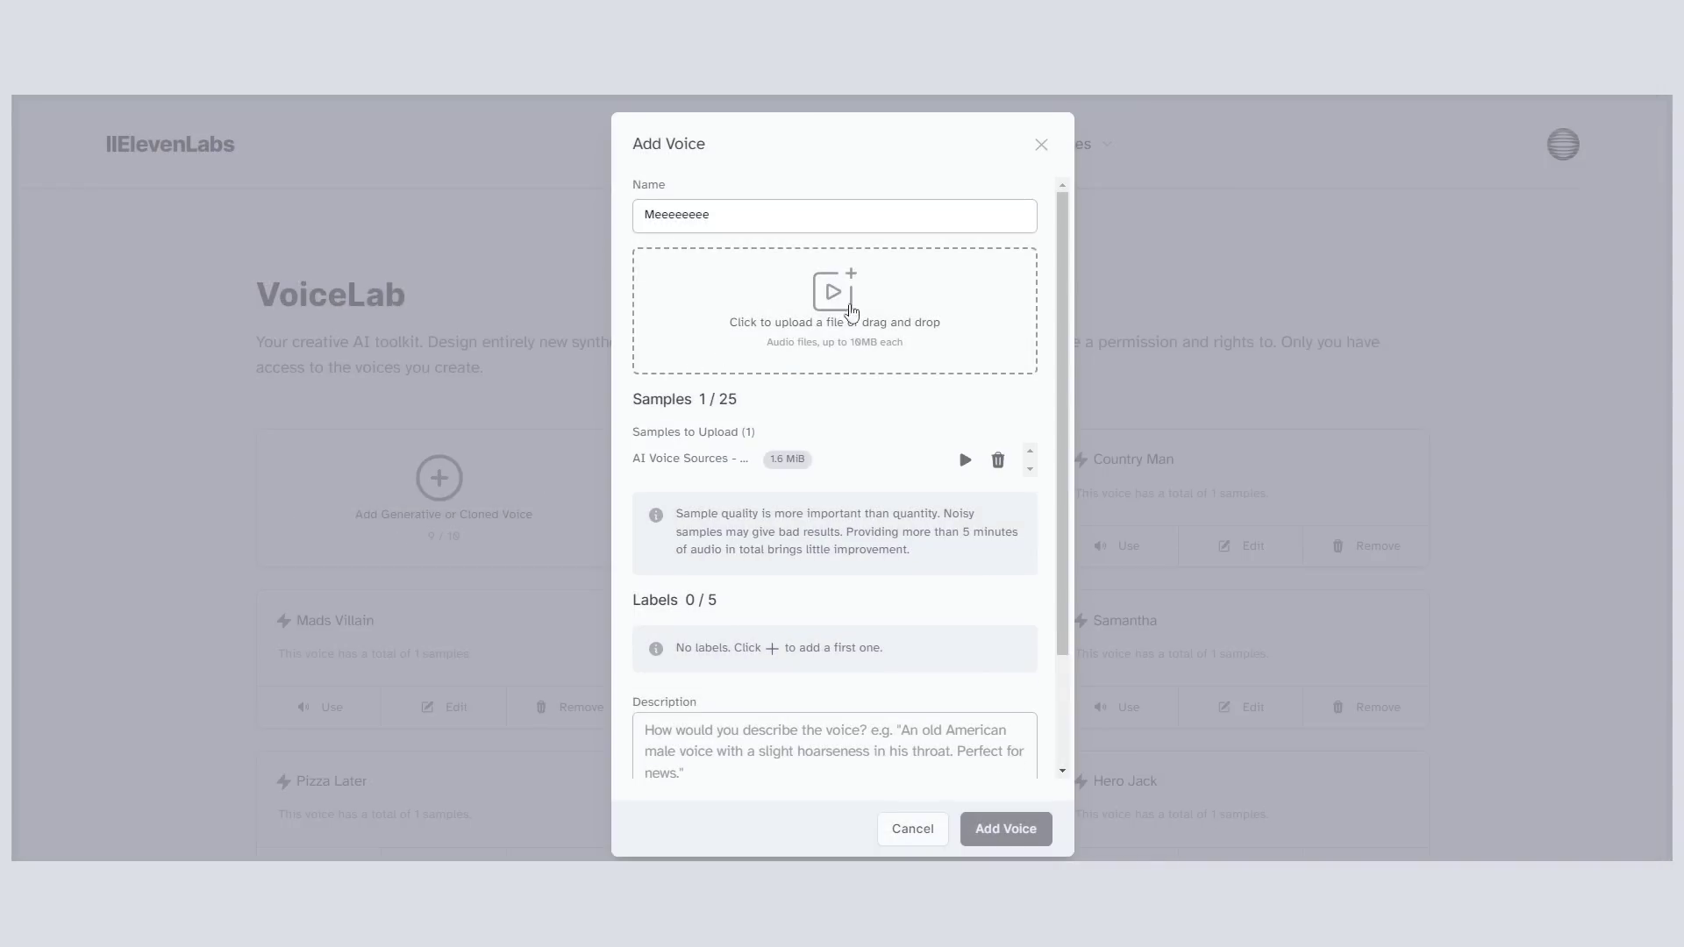
pyautogui.scroll(-3, 864, 485)
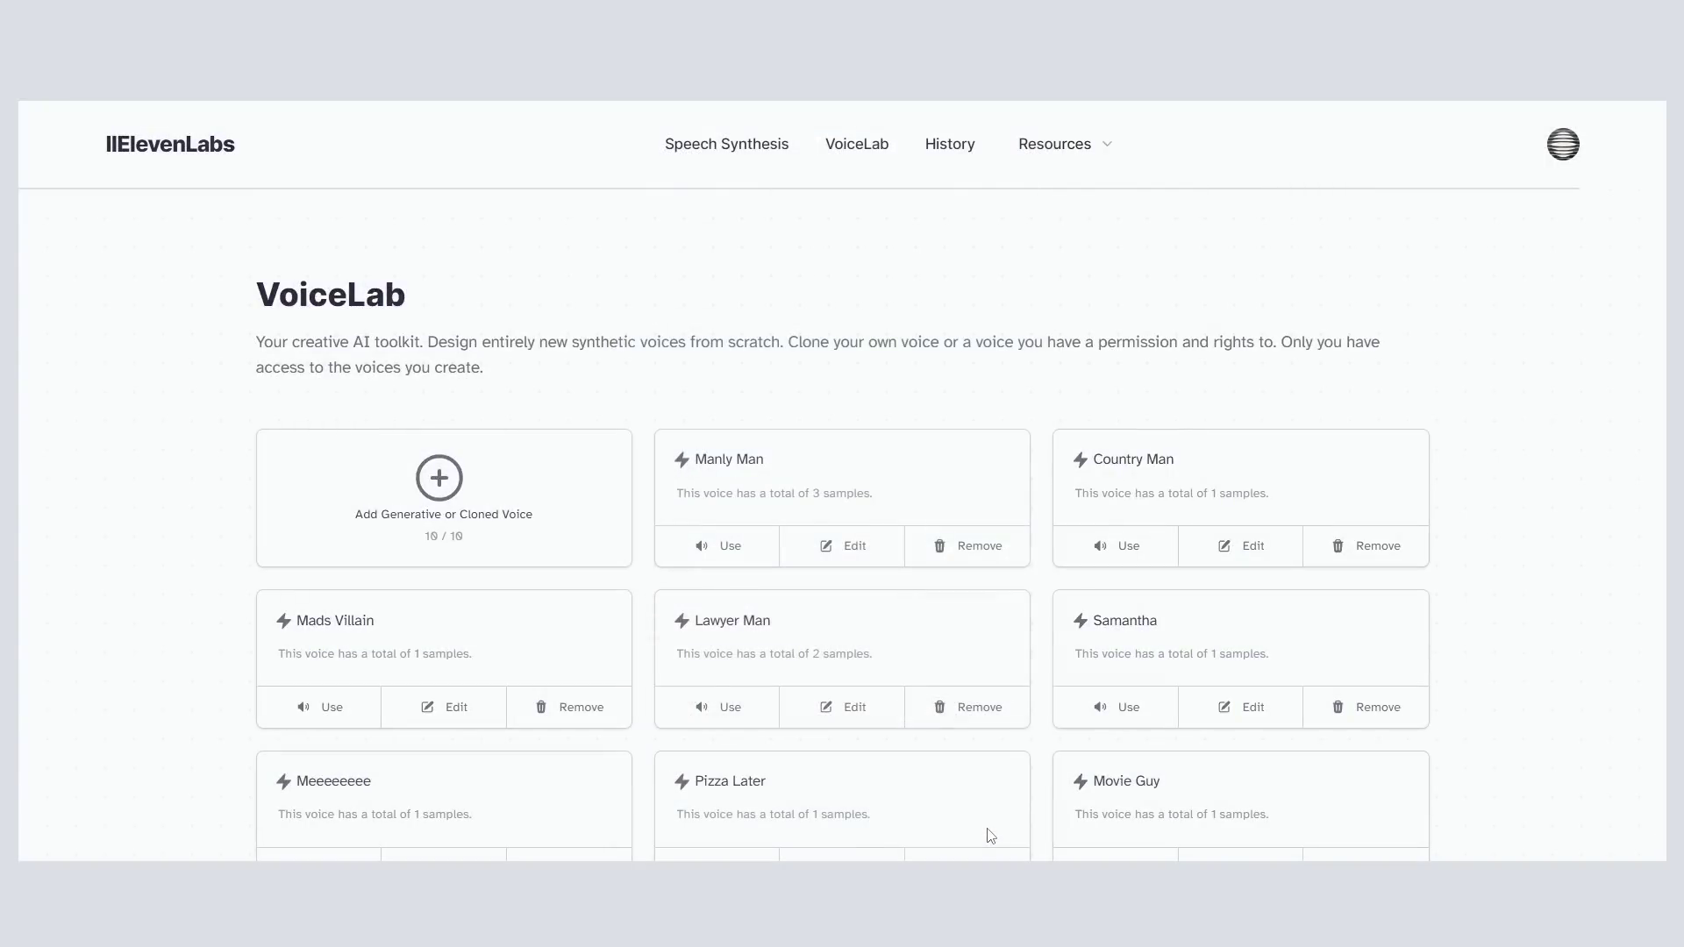
# Step: Choose the cloned Lawyer Man voice and reveal its stability and clarity settings
pyautogui.scroll(-5, 886, 588)
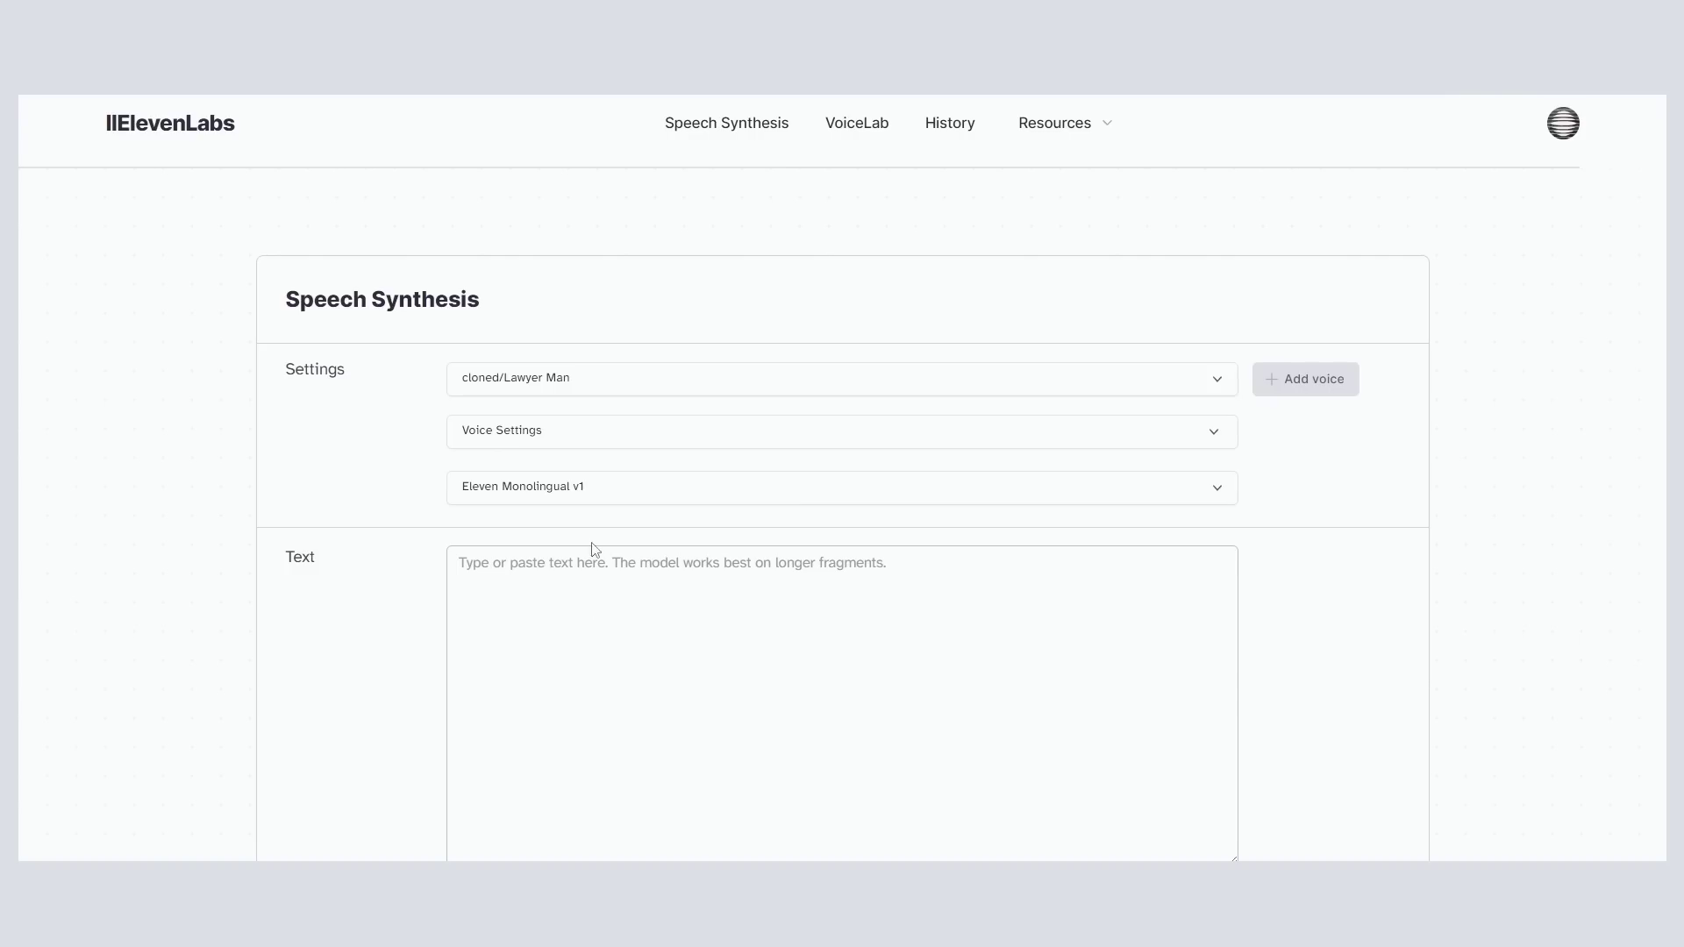
pyautogui.click(568, 377)
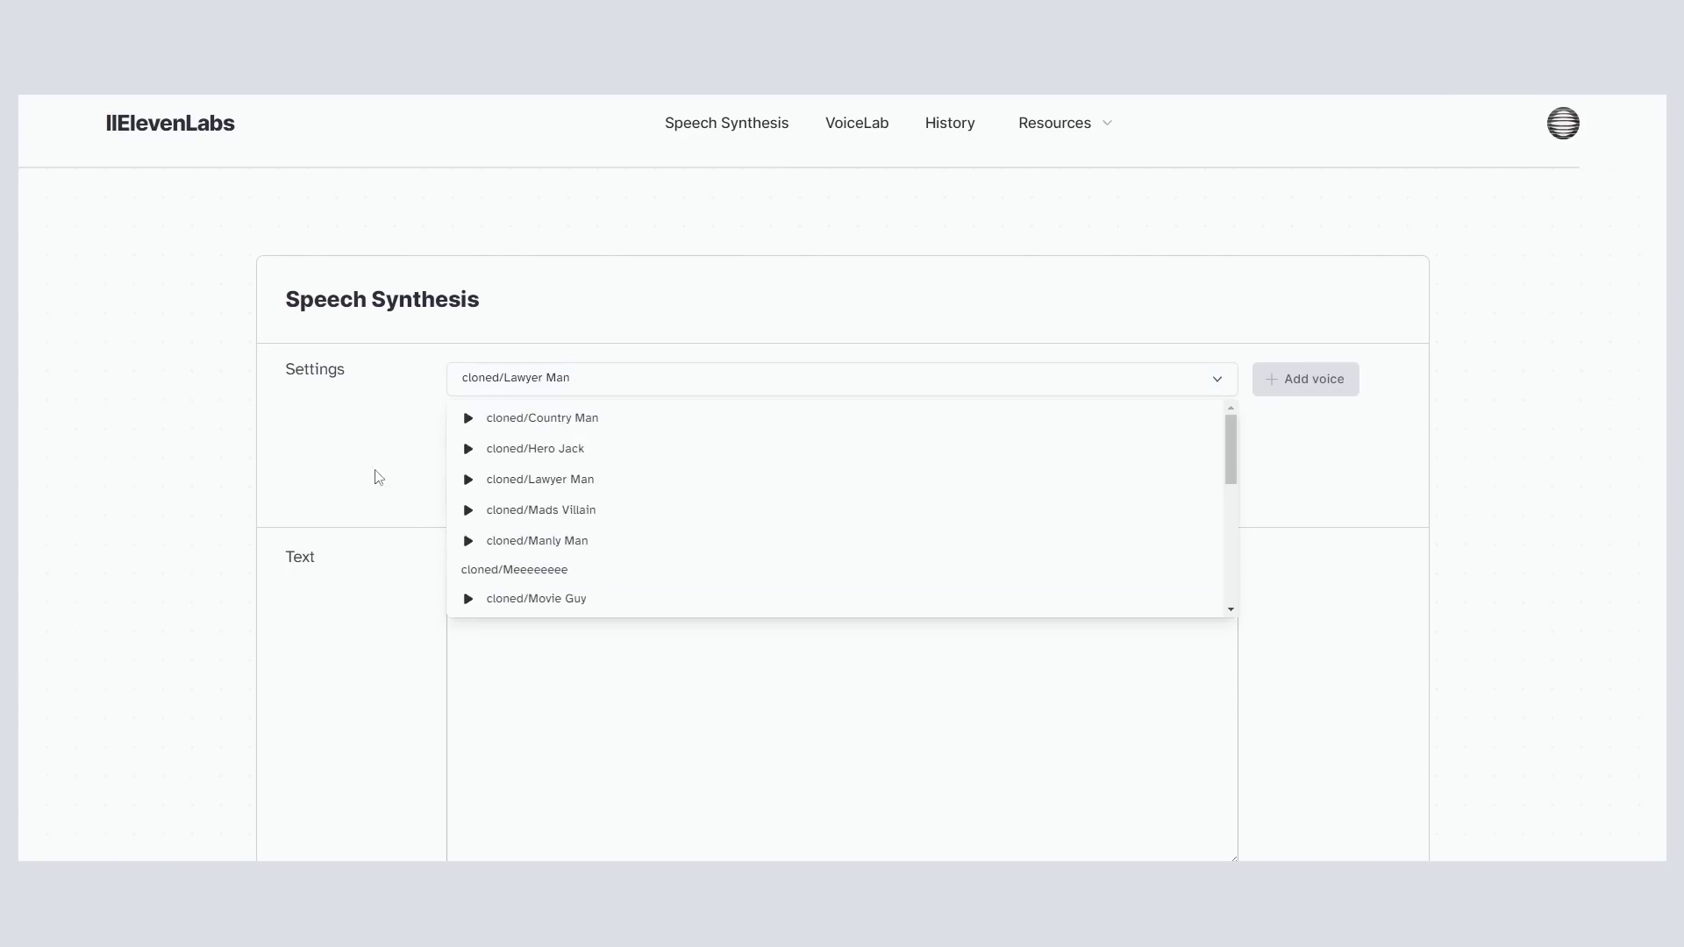
pyautogui.click(334, 544)
pyautogui.click(639, 445)
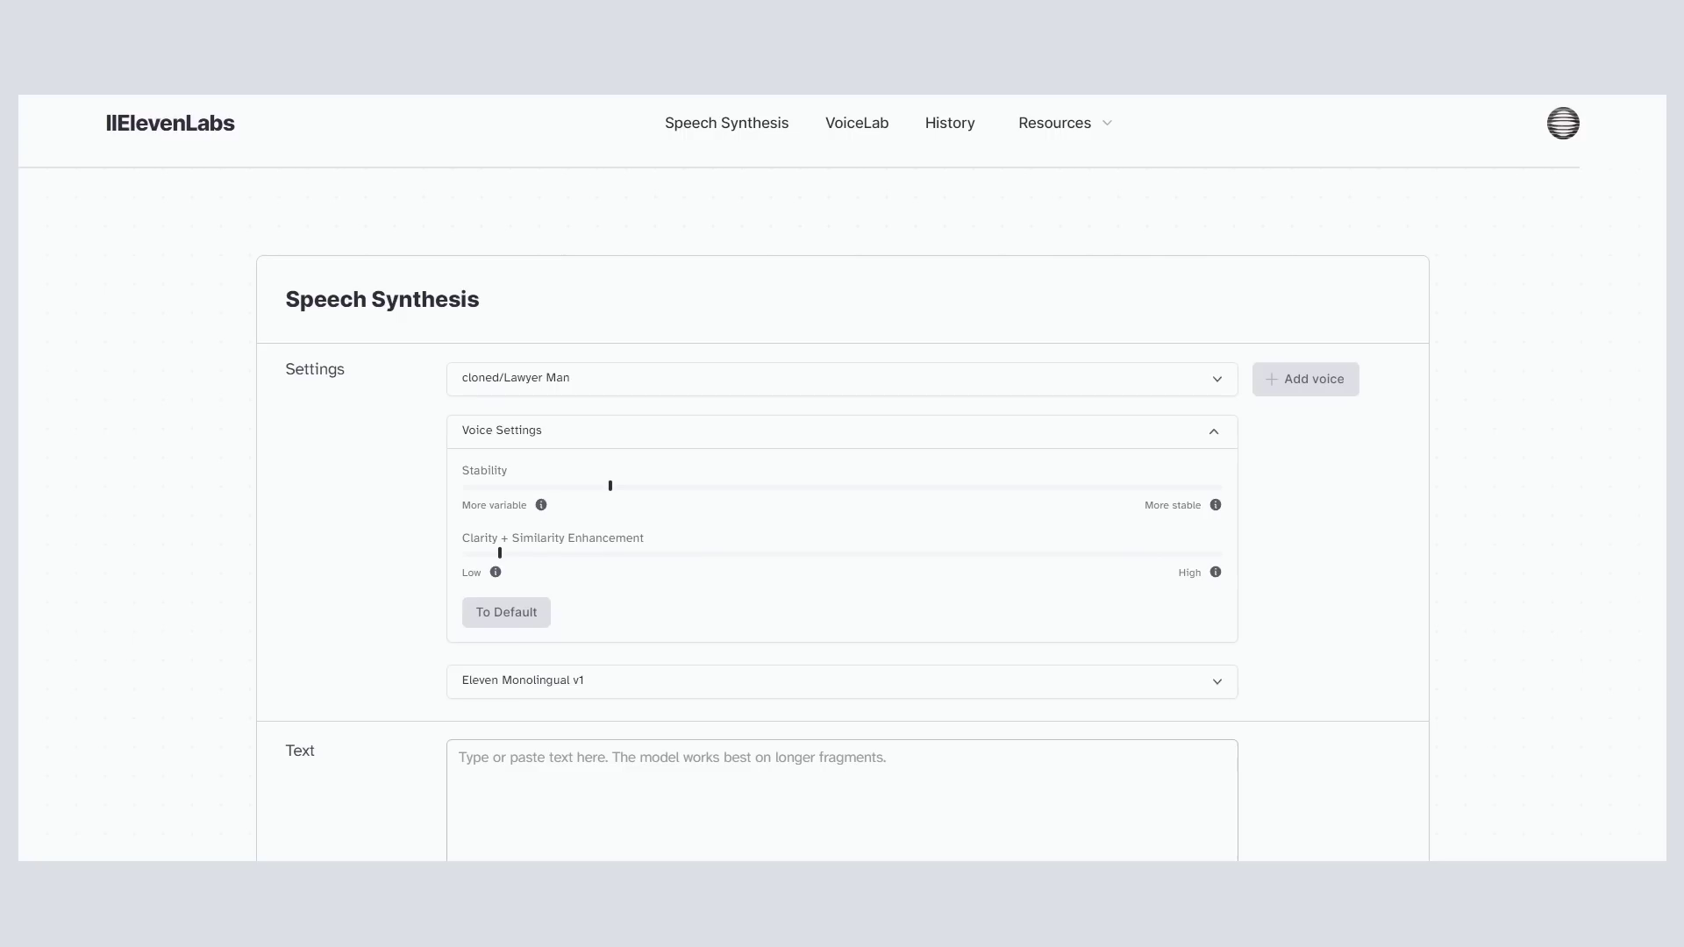
# Step: Generate two takes of 'Justice for friends. We make insurance pay fat checks!' and download the MP3
pyautogui.scroll(-3, 615, 757)
pyautogui.click(568, 515)
pyautogui.write('Justice for friends. We make insurance pay fat checks!')
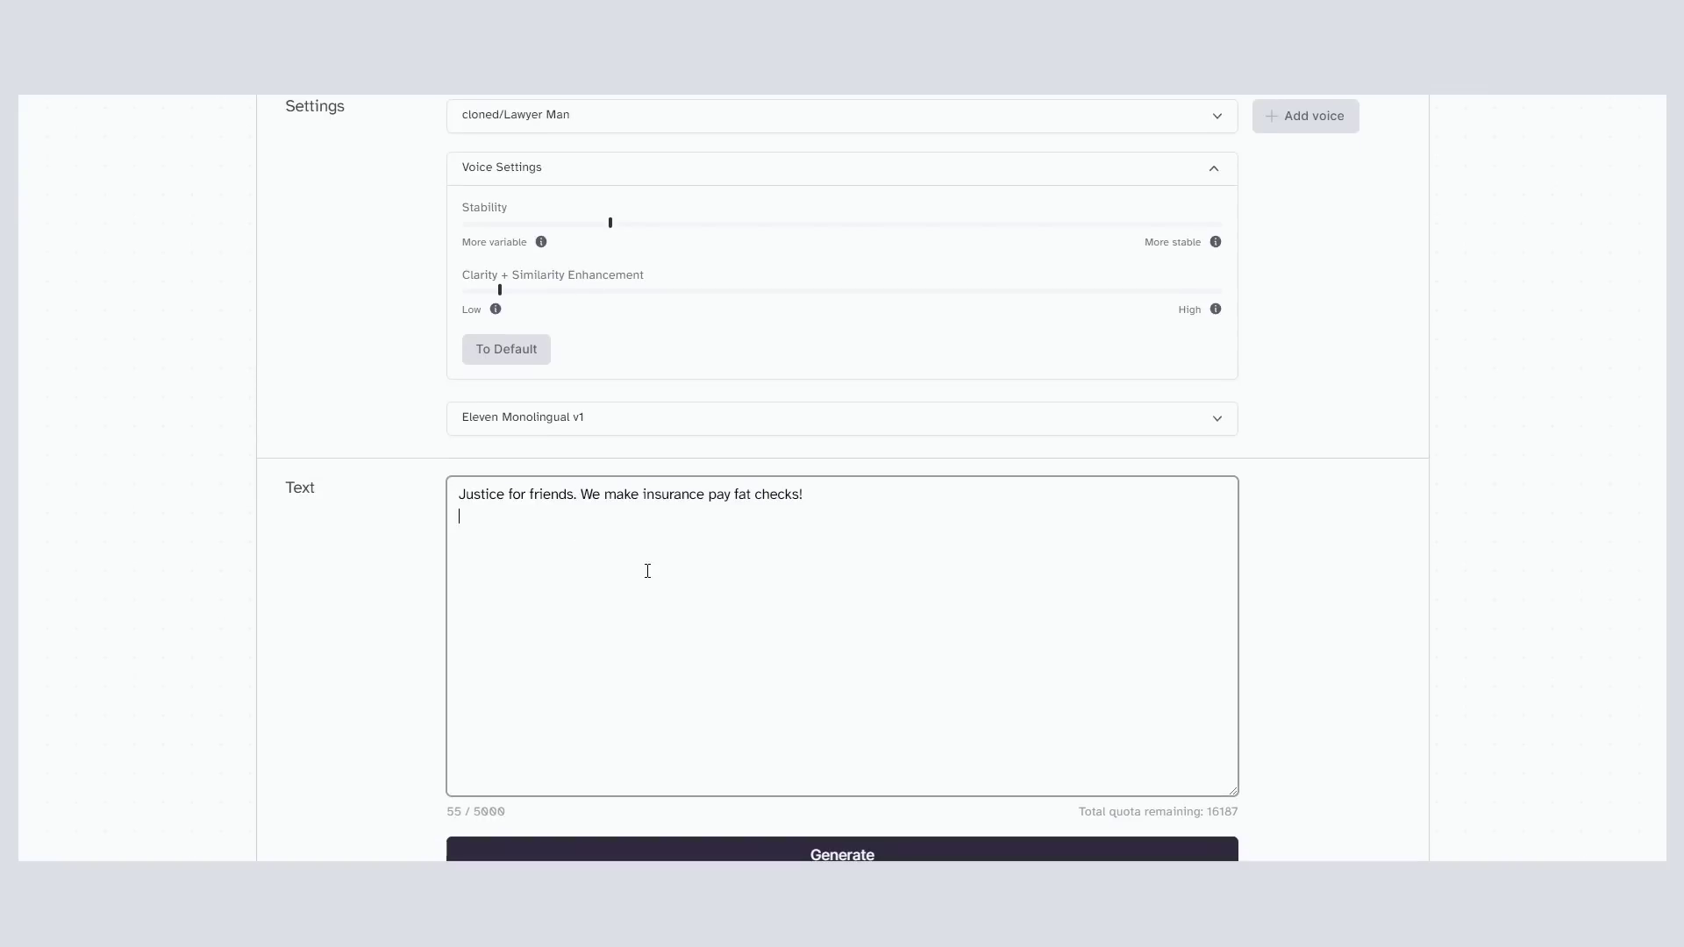
pyautogui.scroll(-2, 664, 579)
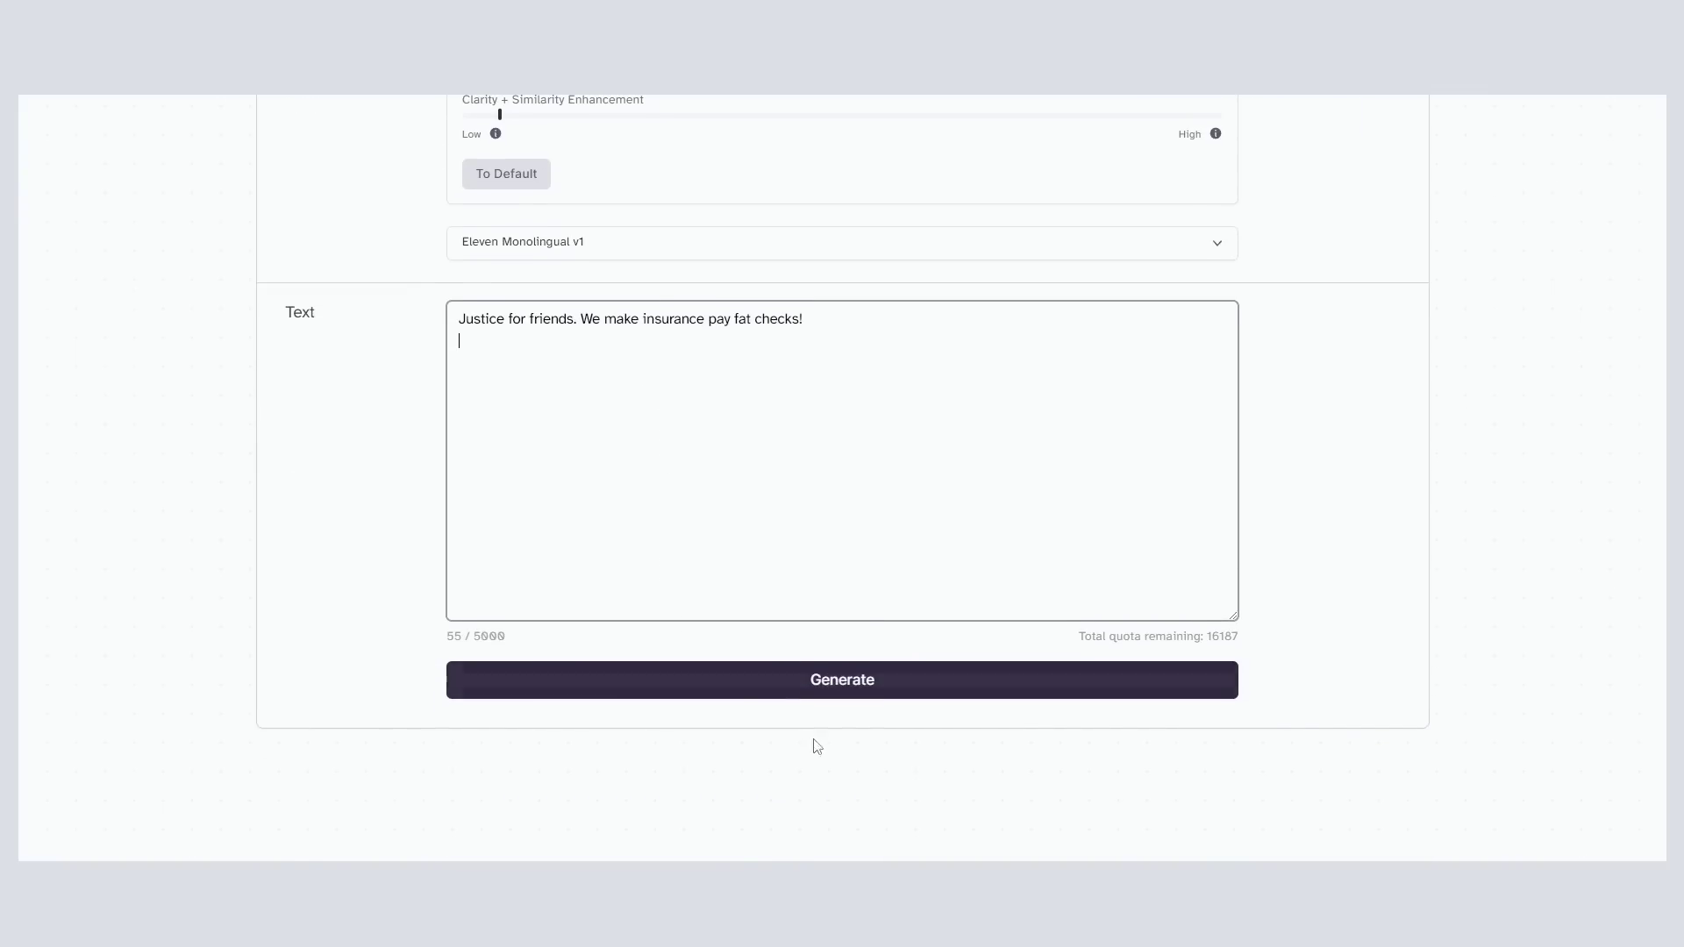
pyautogui.click(876, 689)
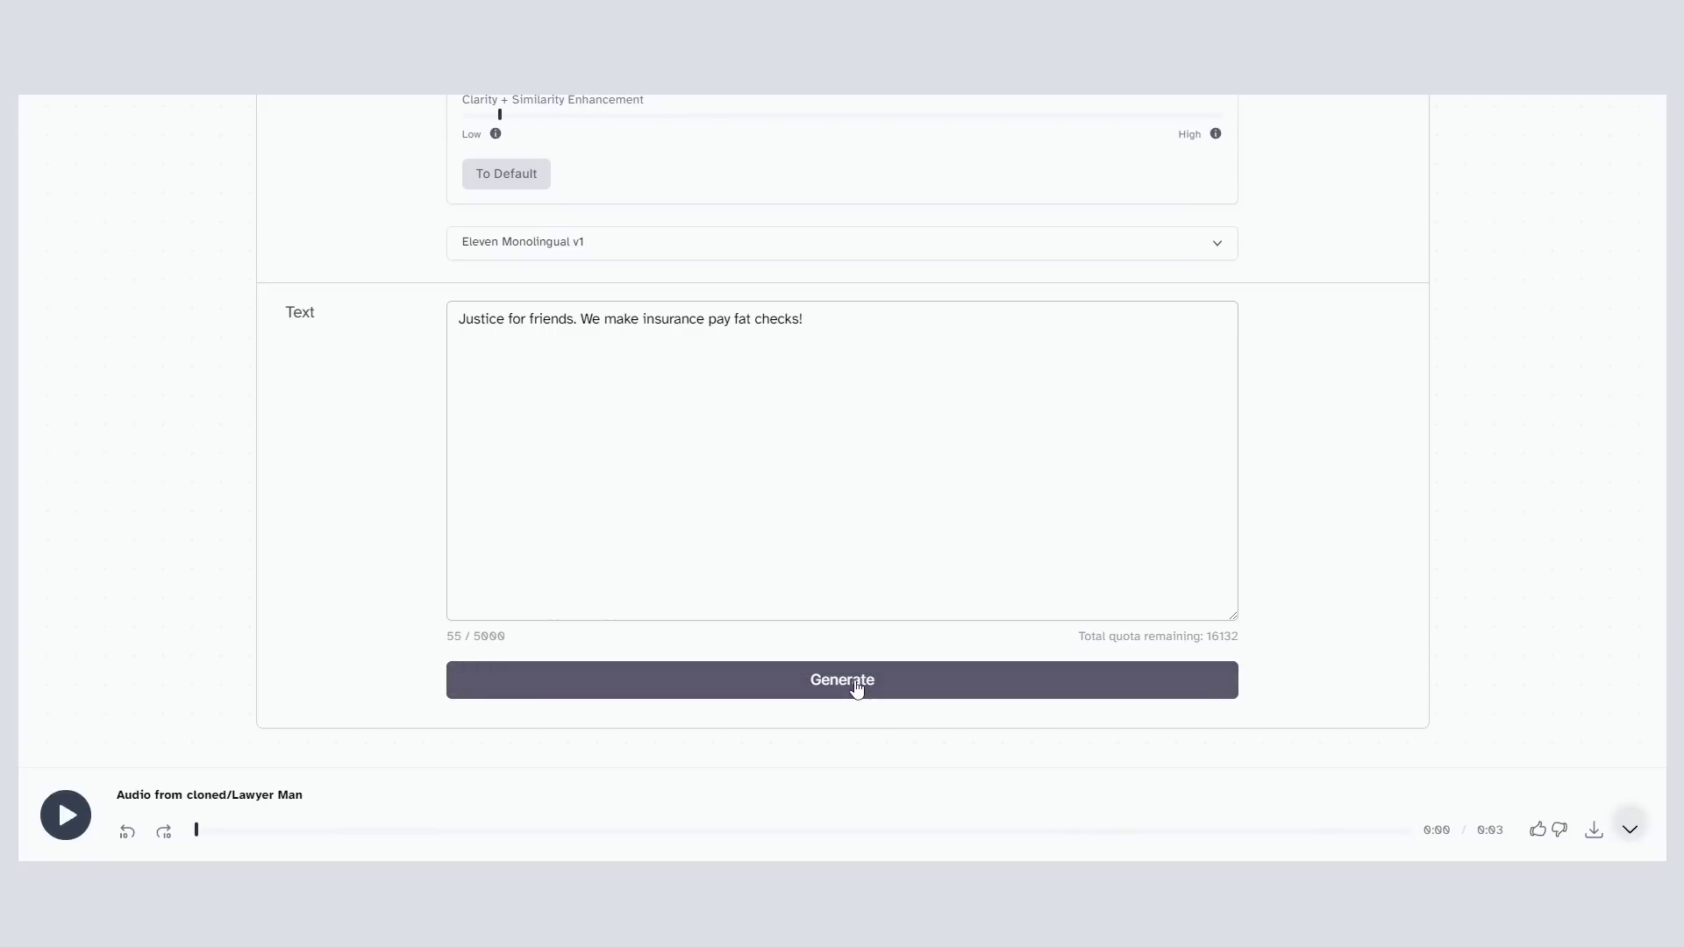
pyautogui.click(856, 689)
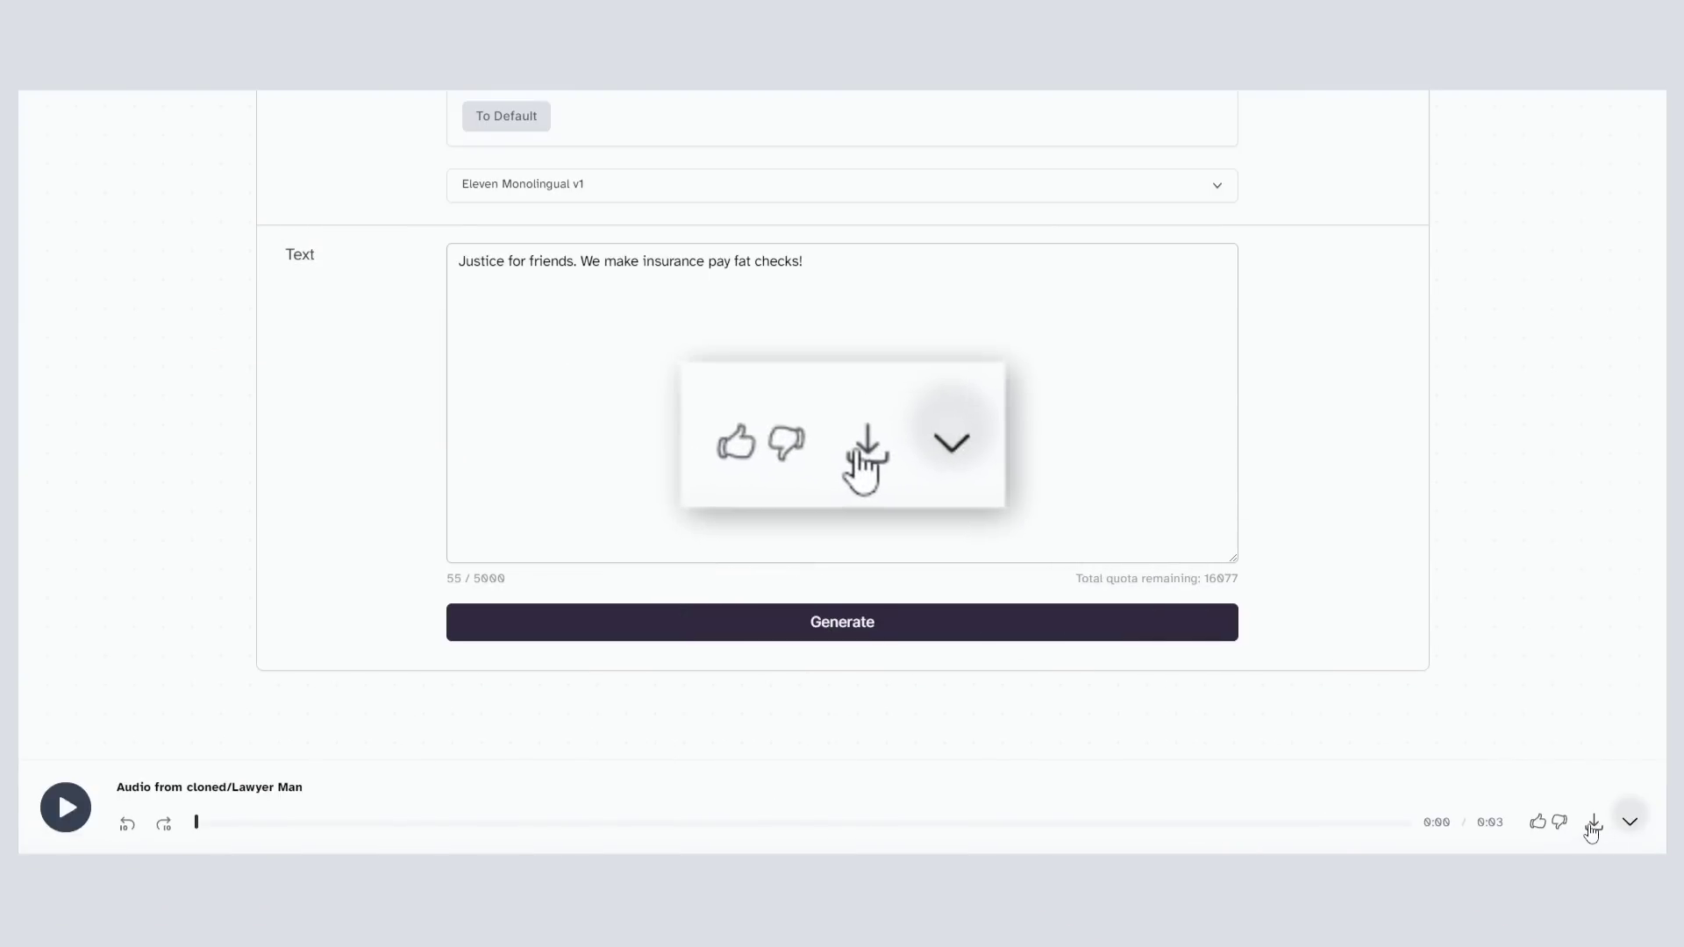
pyautogui.click(1593, 826)
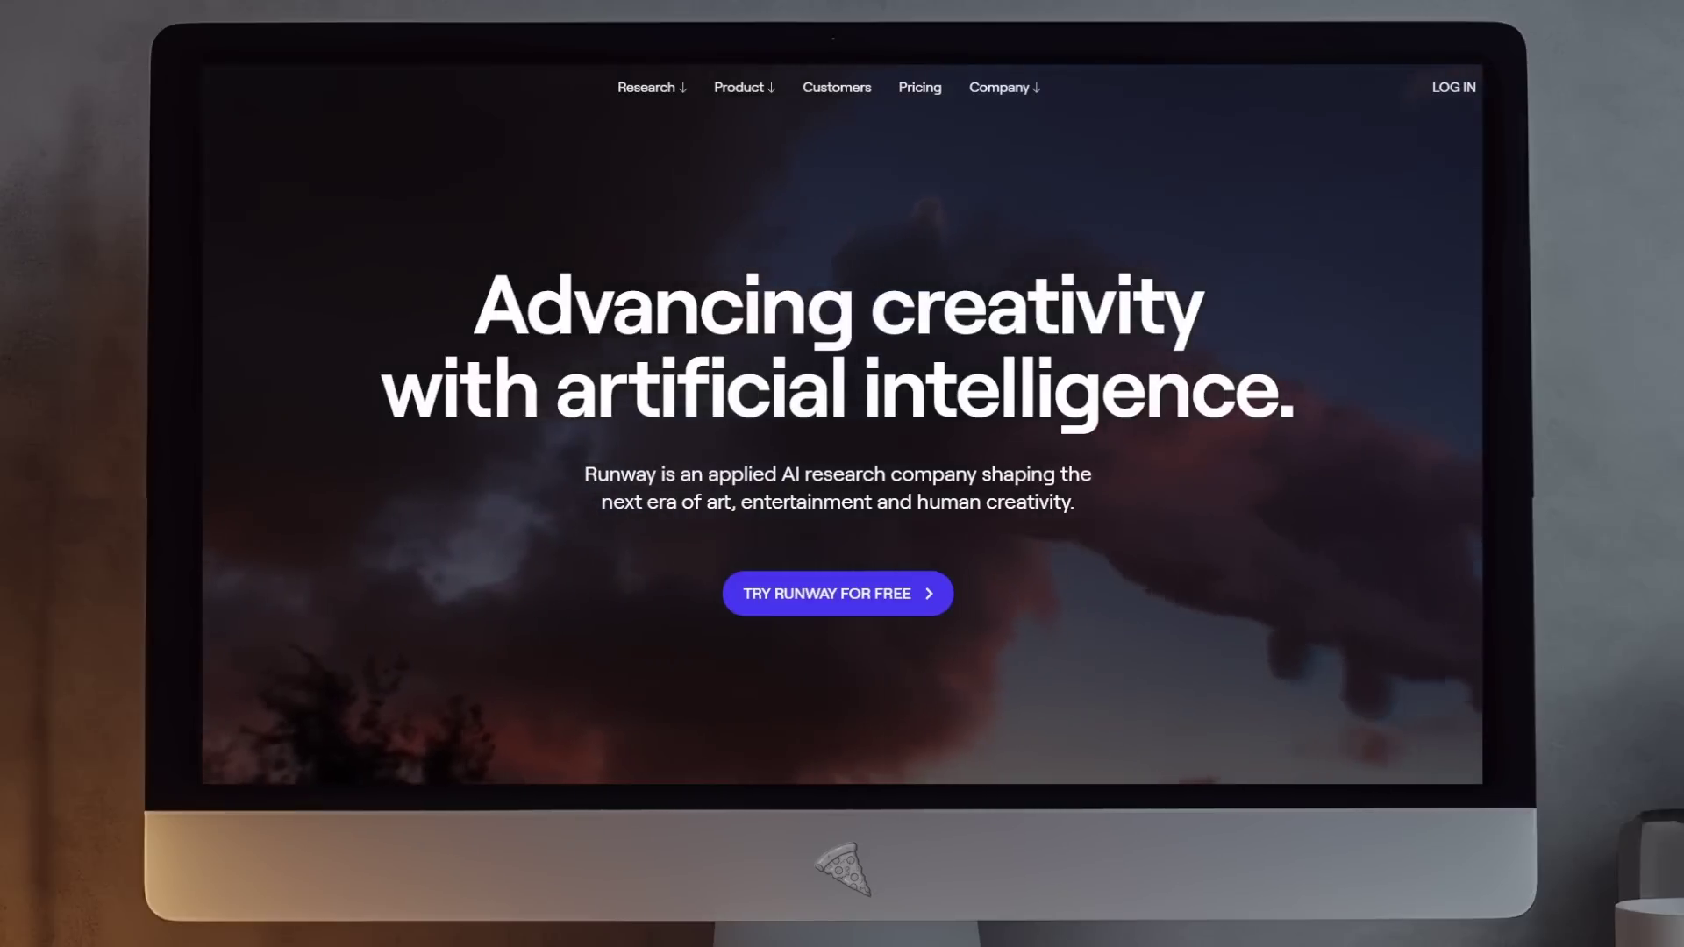
# Step: Open Runway's Gen-1 product page and read its steps, highlighting 'Choose your style reference'
pyautogui.scroll(-2, 652, 181)
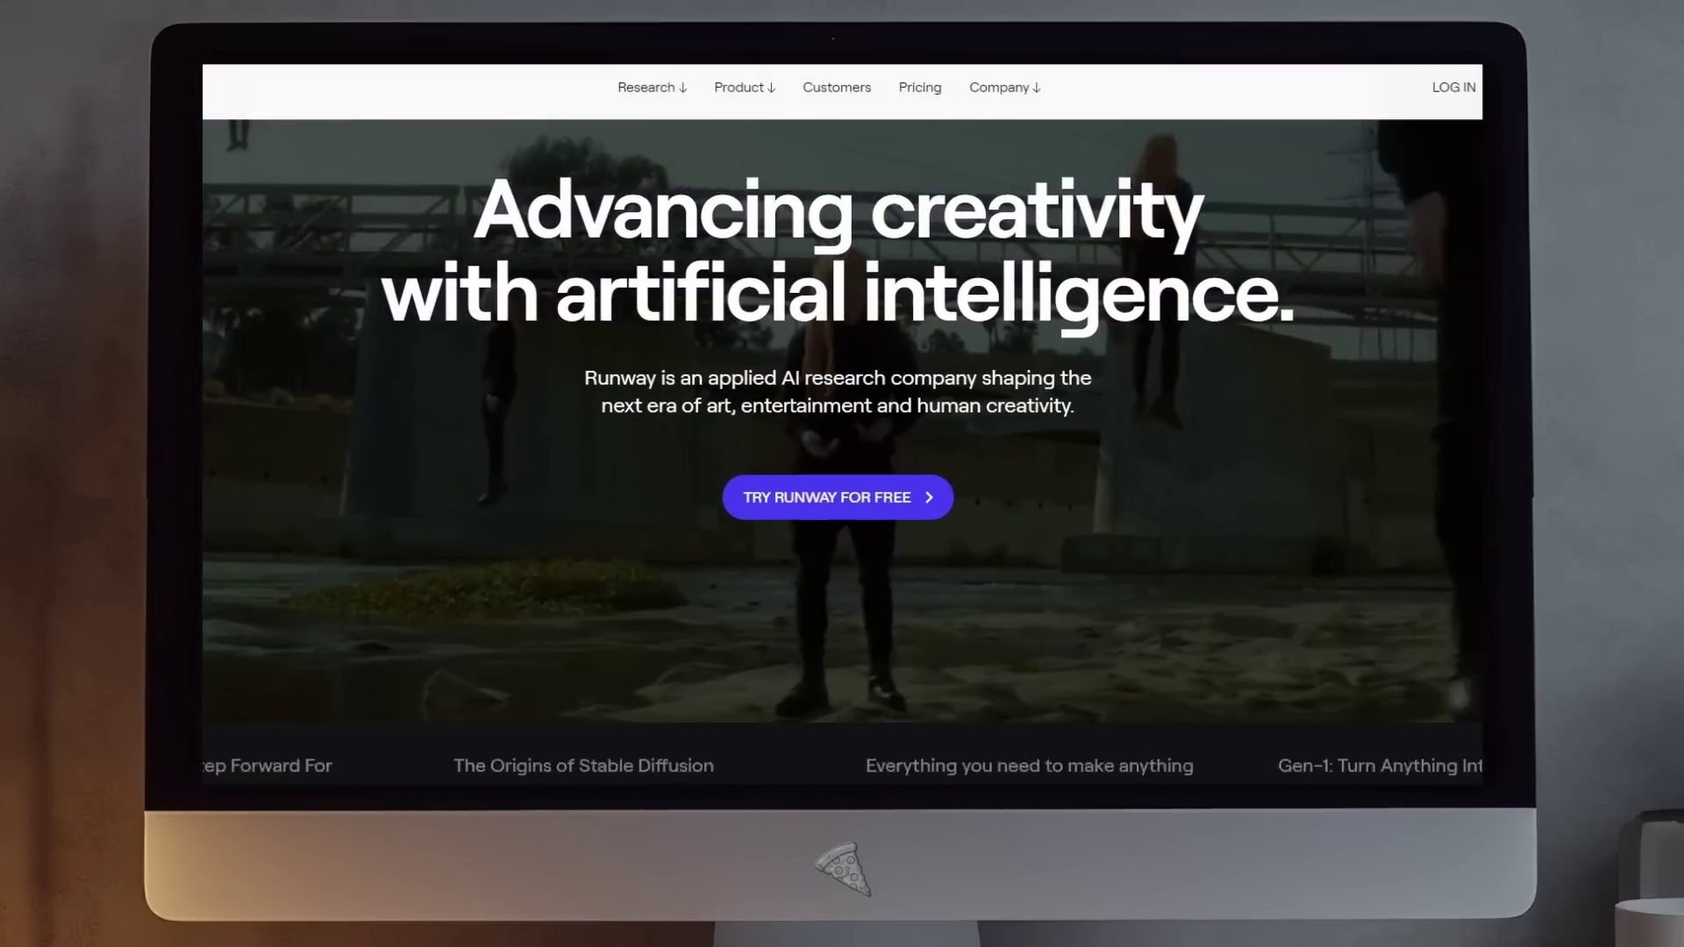
pyautogui.scroll(2, 651, 182)
pyautogui.moveTo(740, 94)
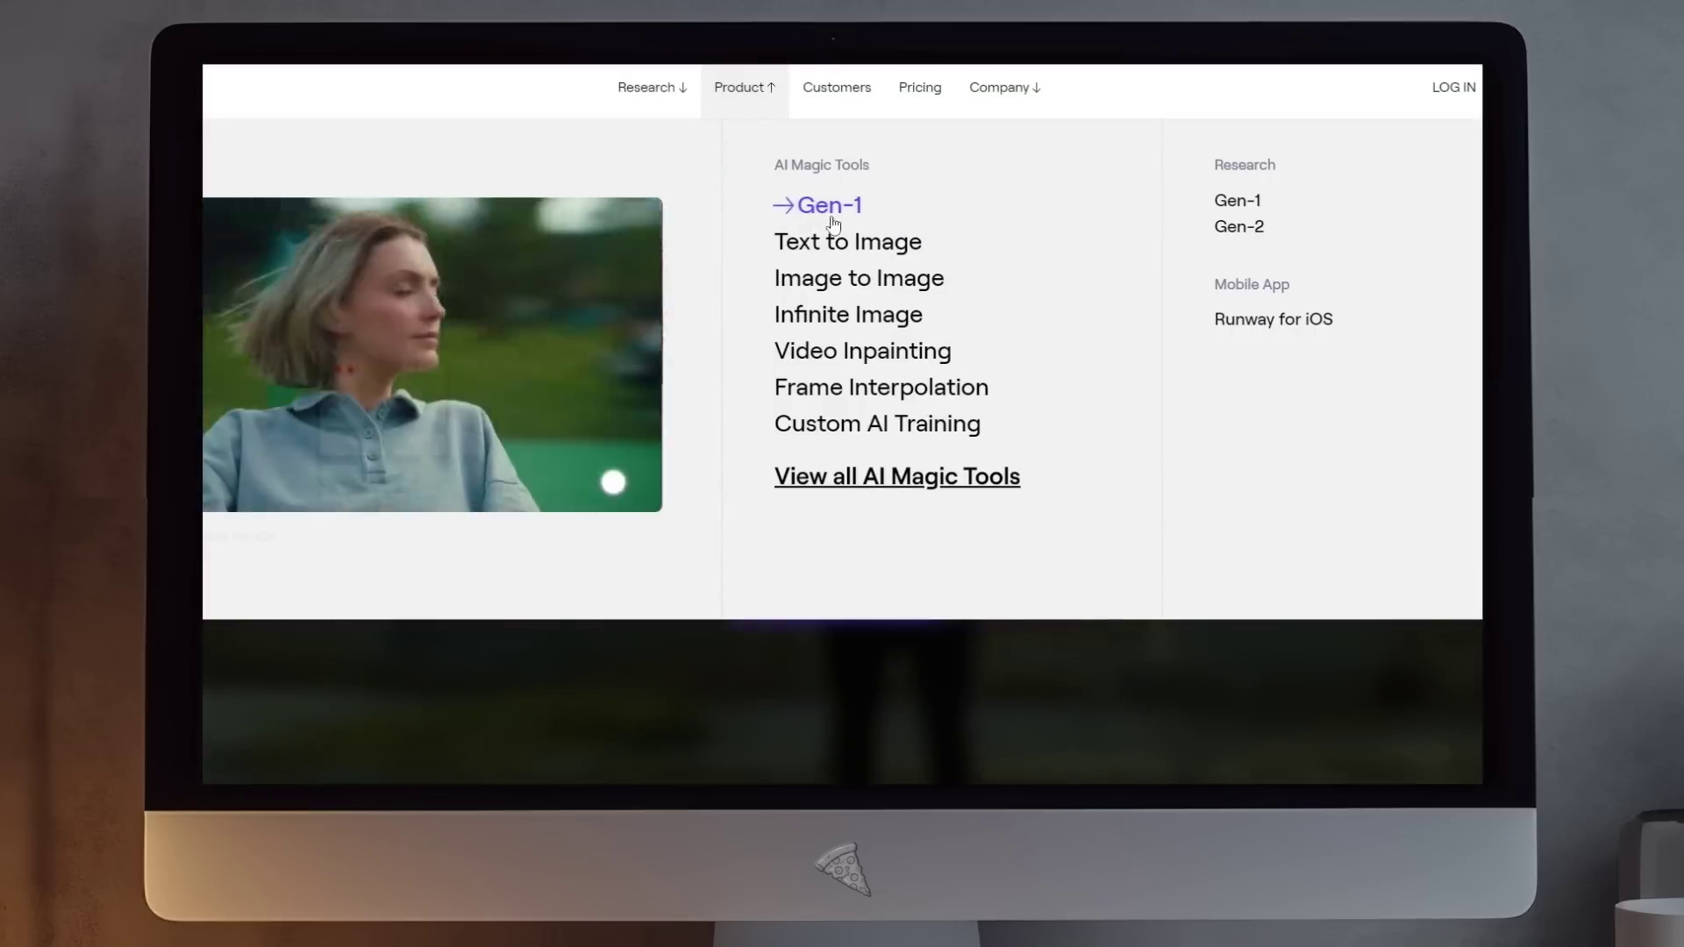
pyautogui.click(786, 207)
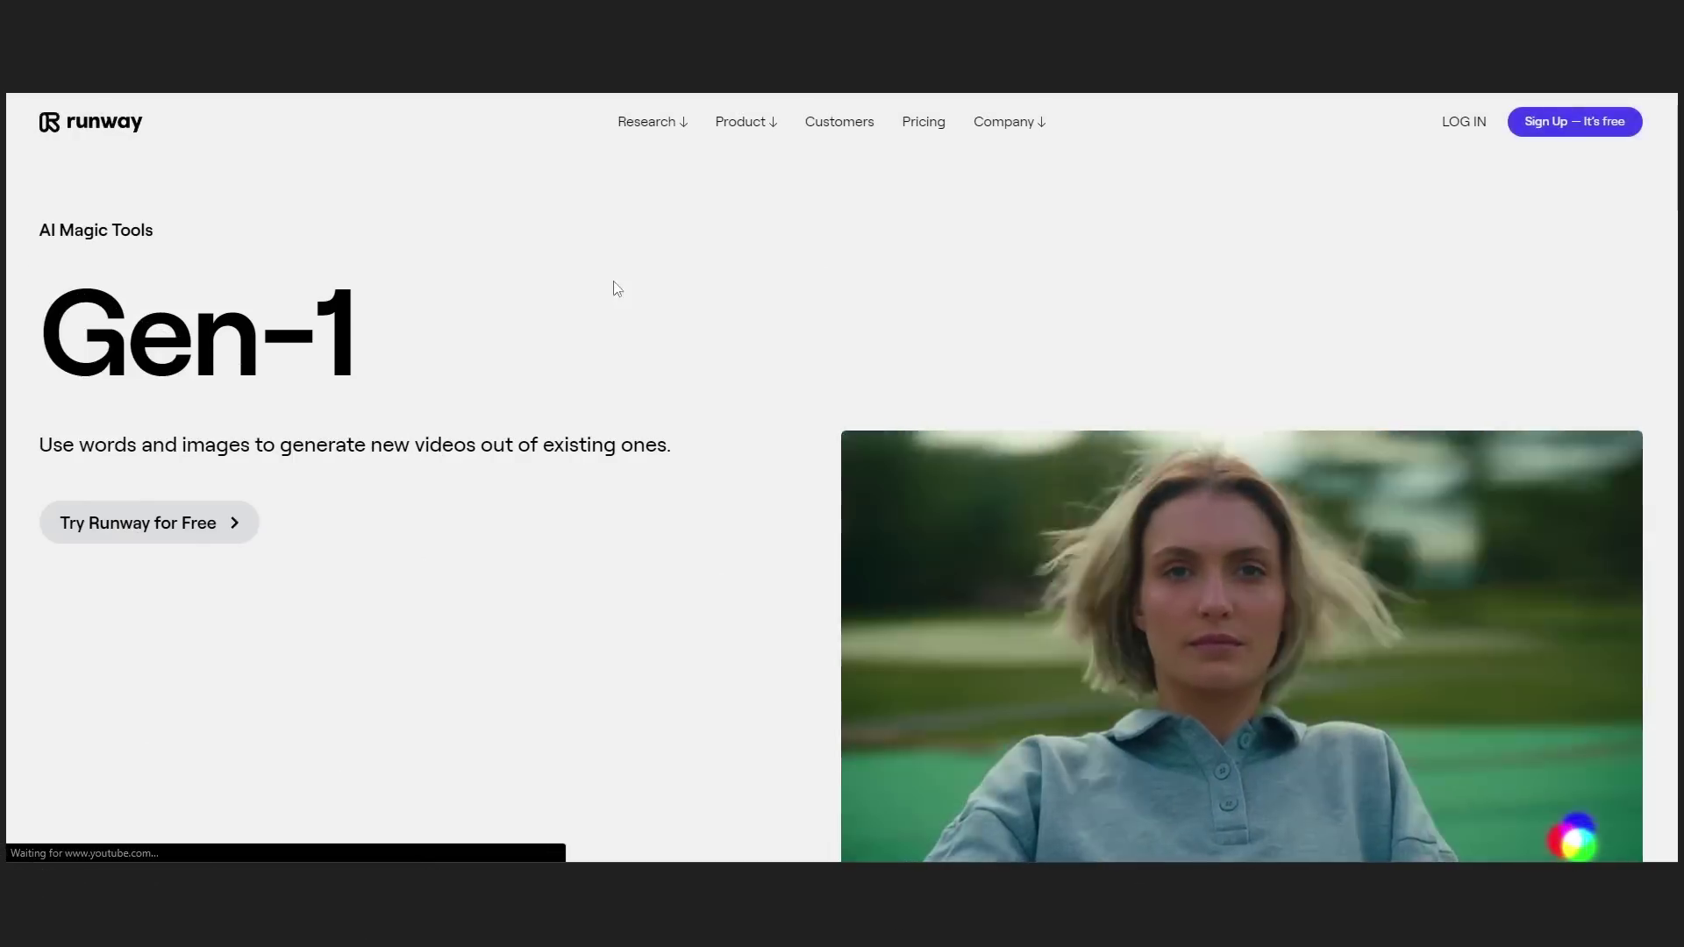
pyautogui.scroll(-4, 578, 346)
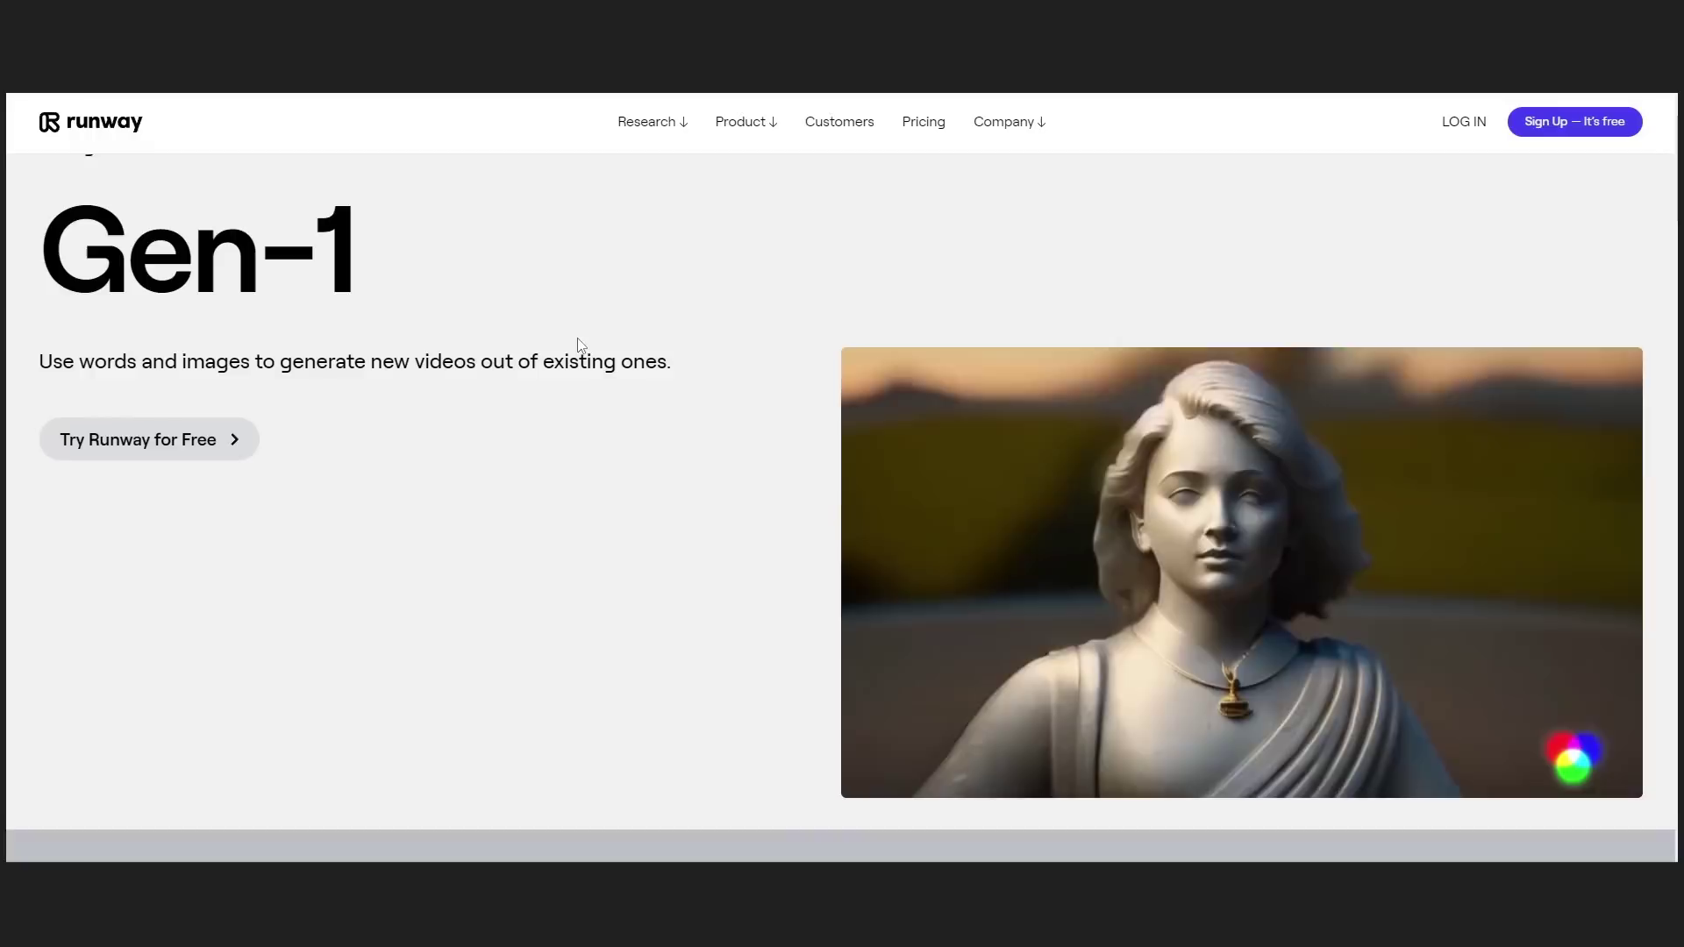
pyautogui.scroll(-8, 578, 346)
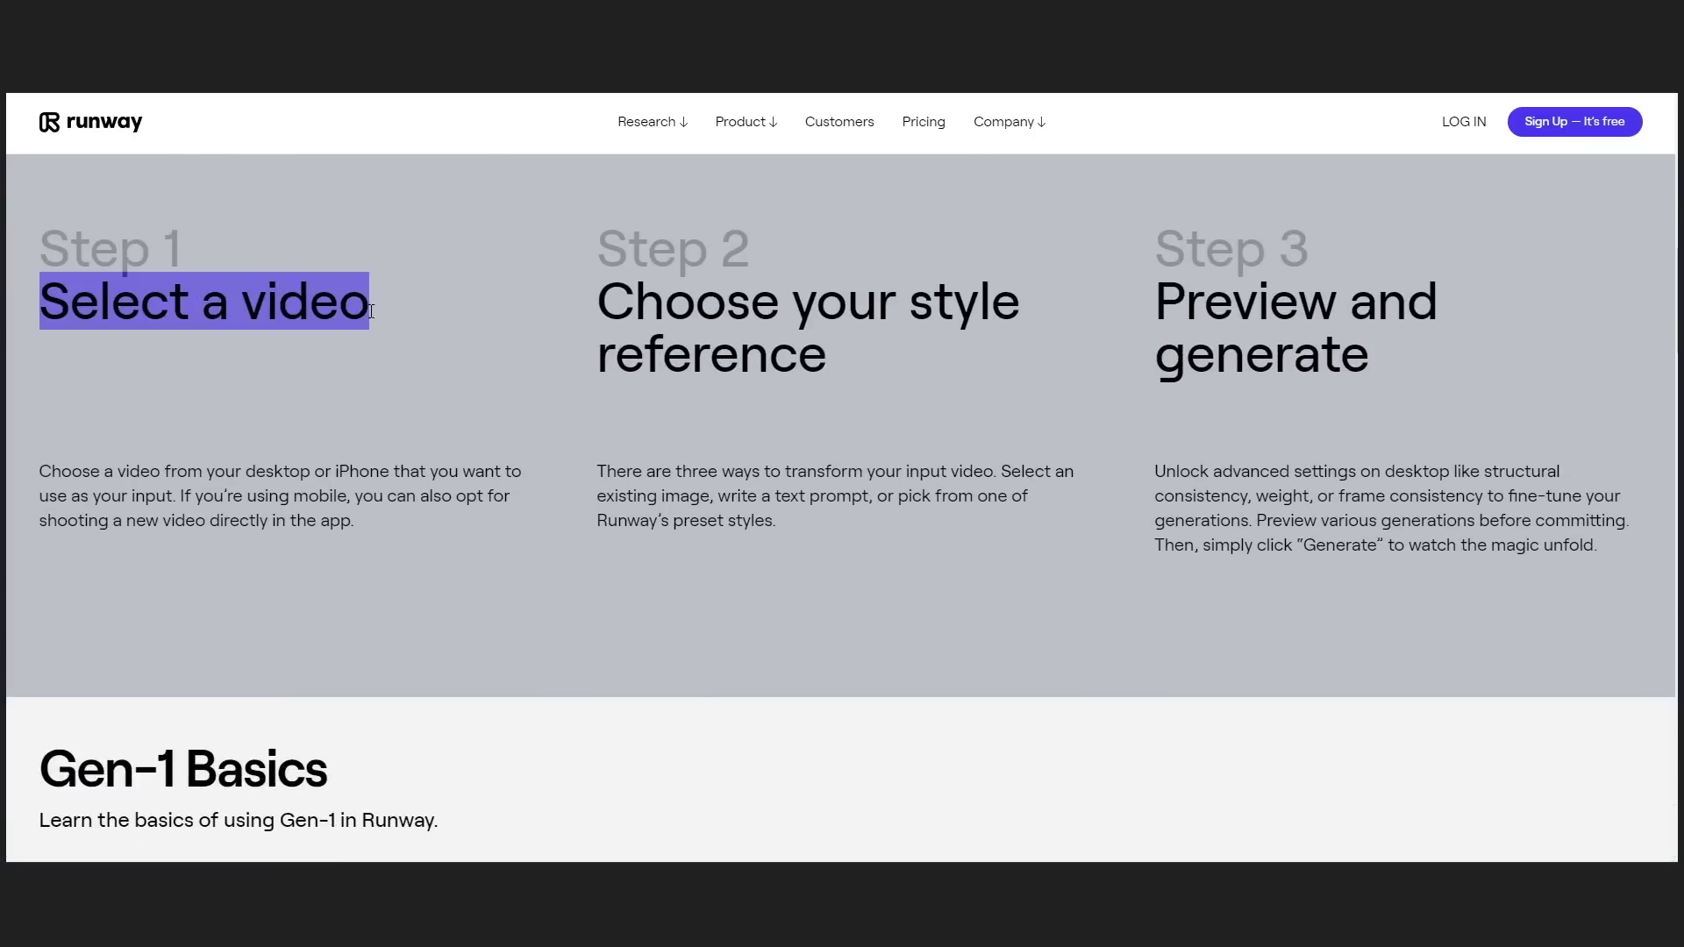
pyautogui.moveTo(614, 303); pyautogui.dragTo(867, 375)
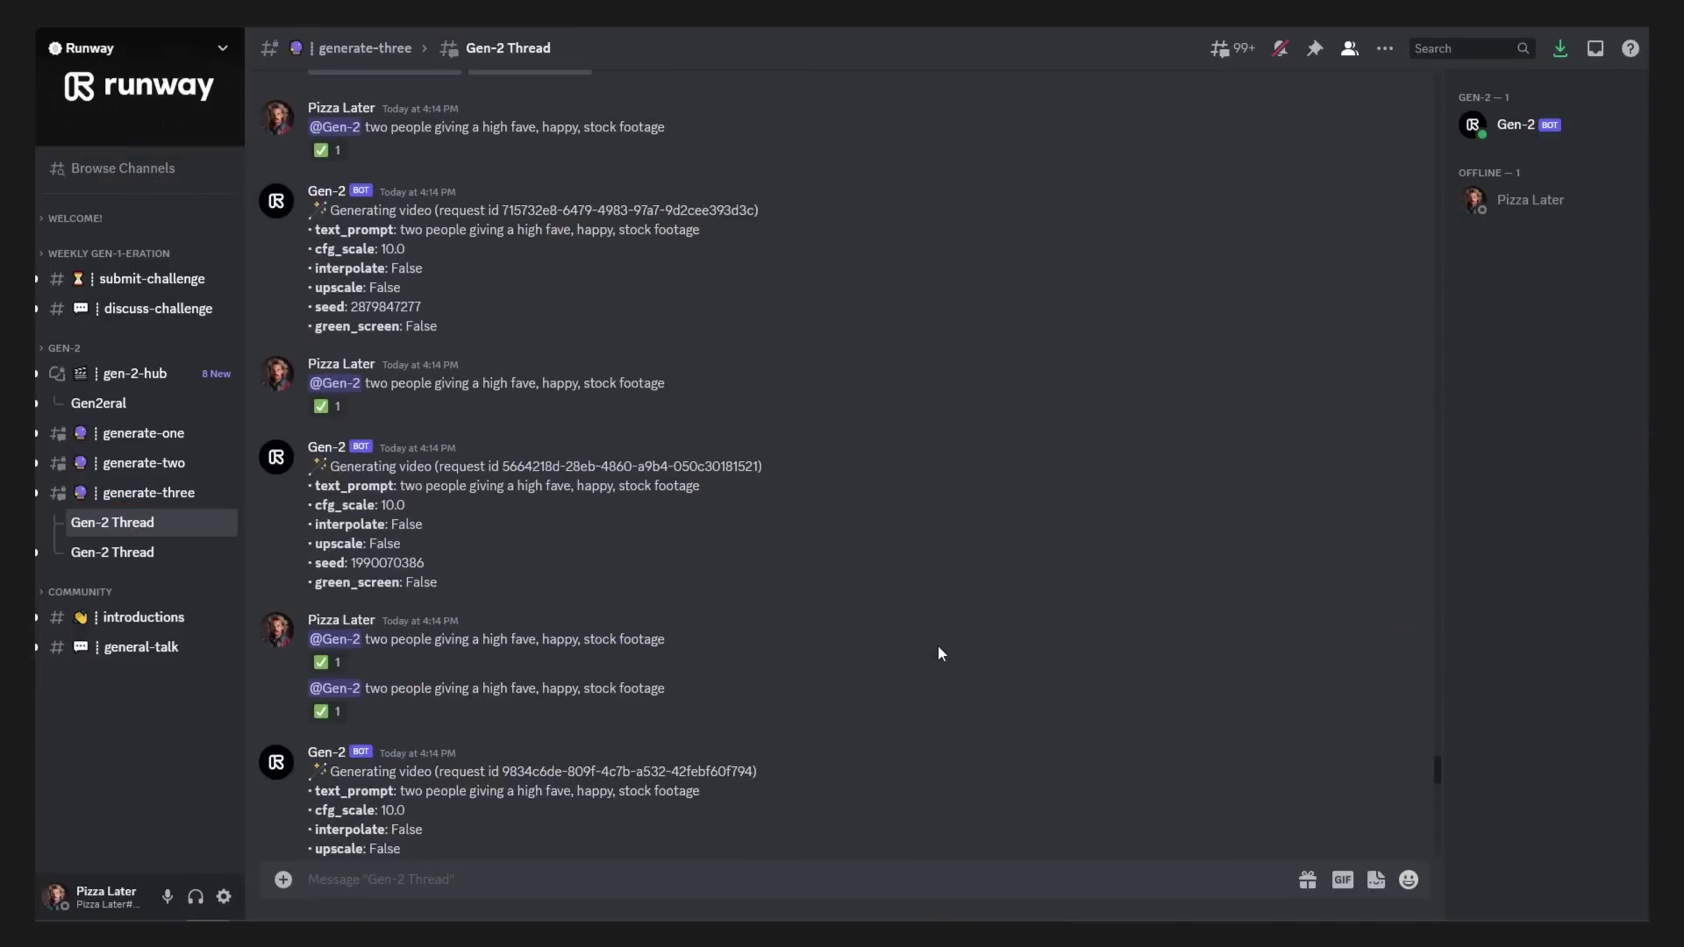
pyautogui.scroll(-15, 938, 654)
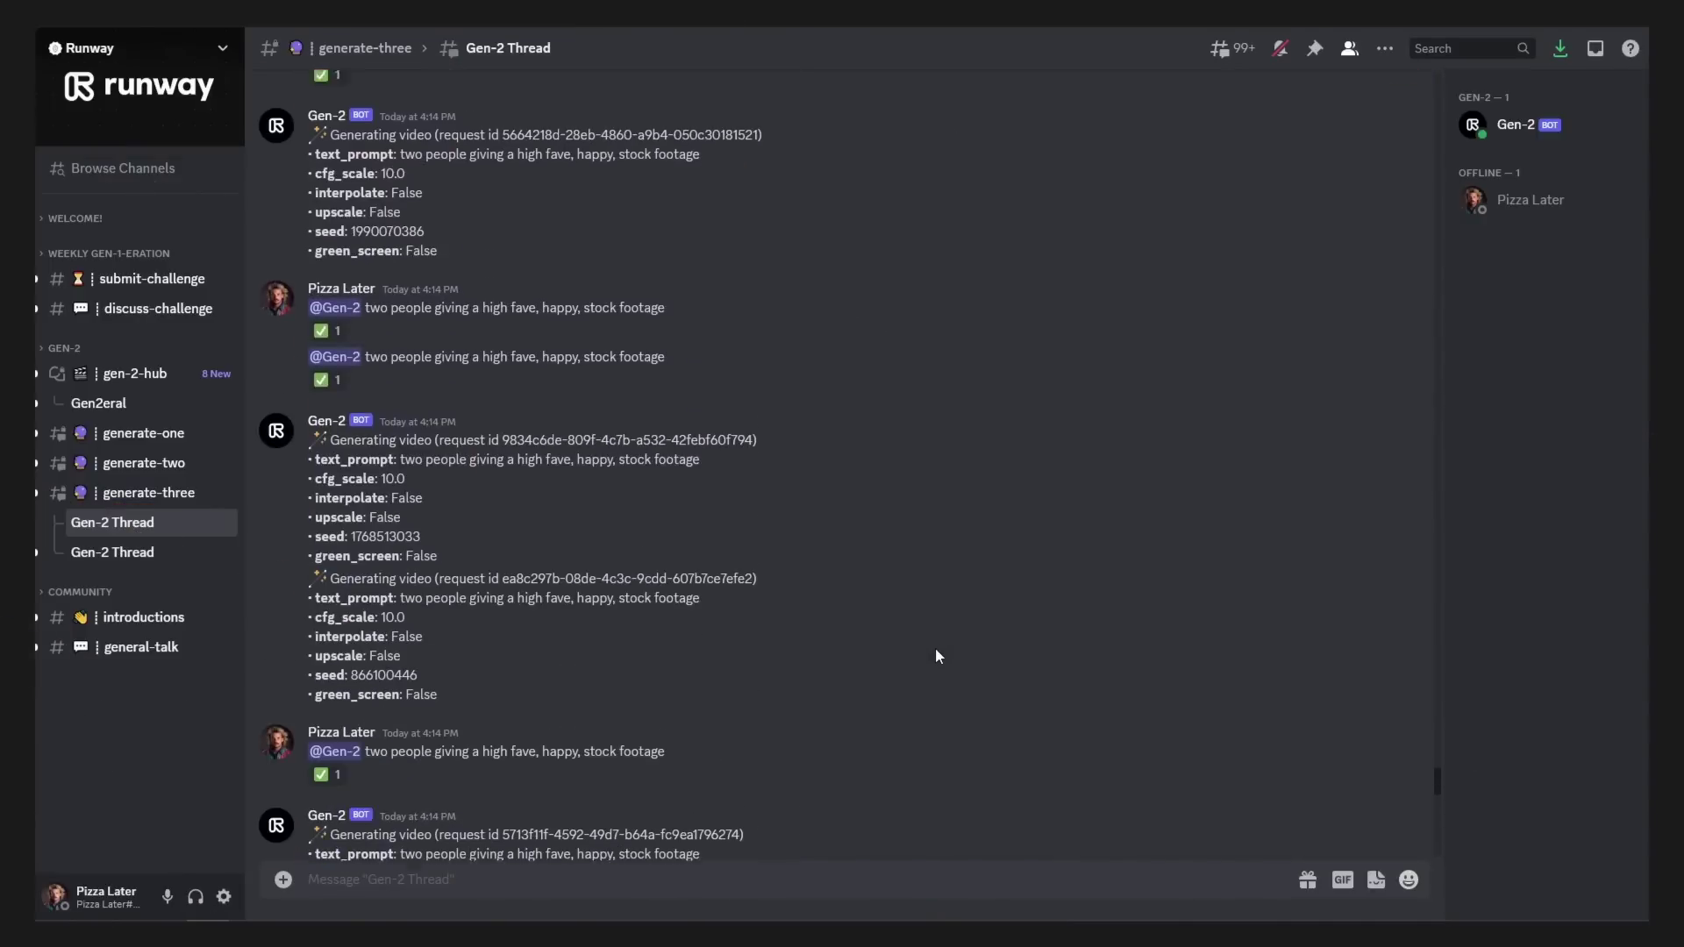
pyautogui.scroll(-8, 935, 654)
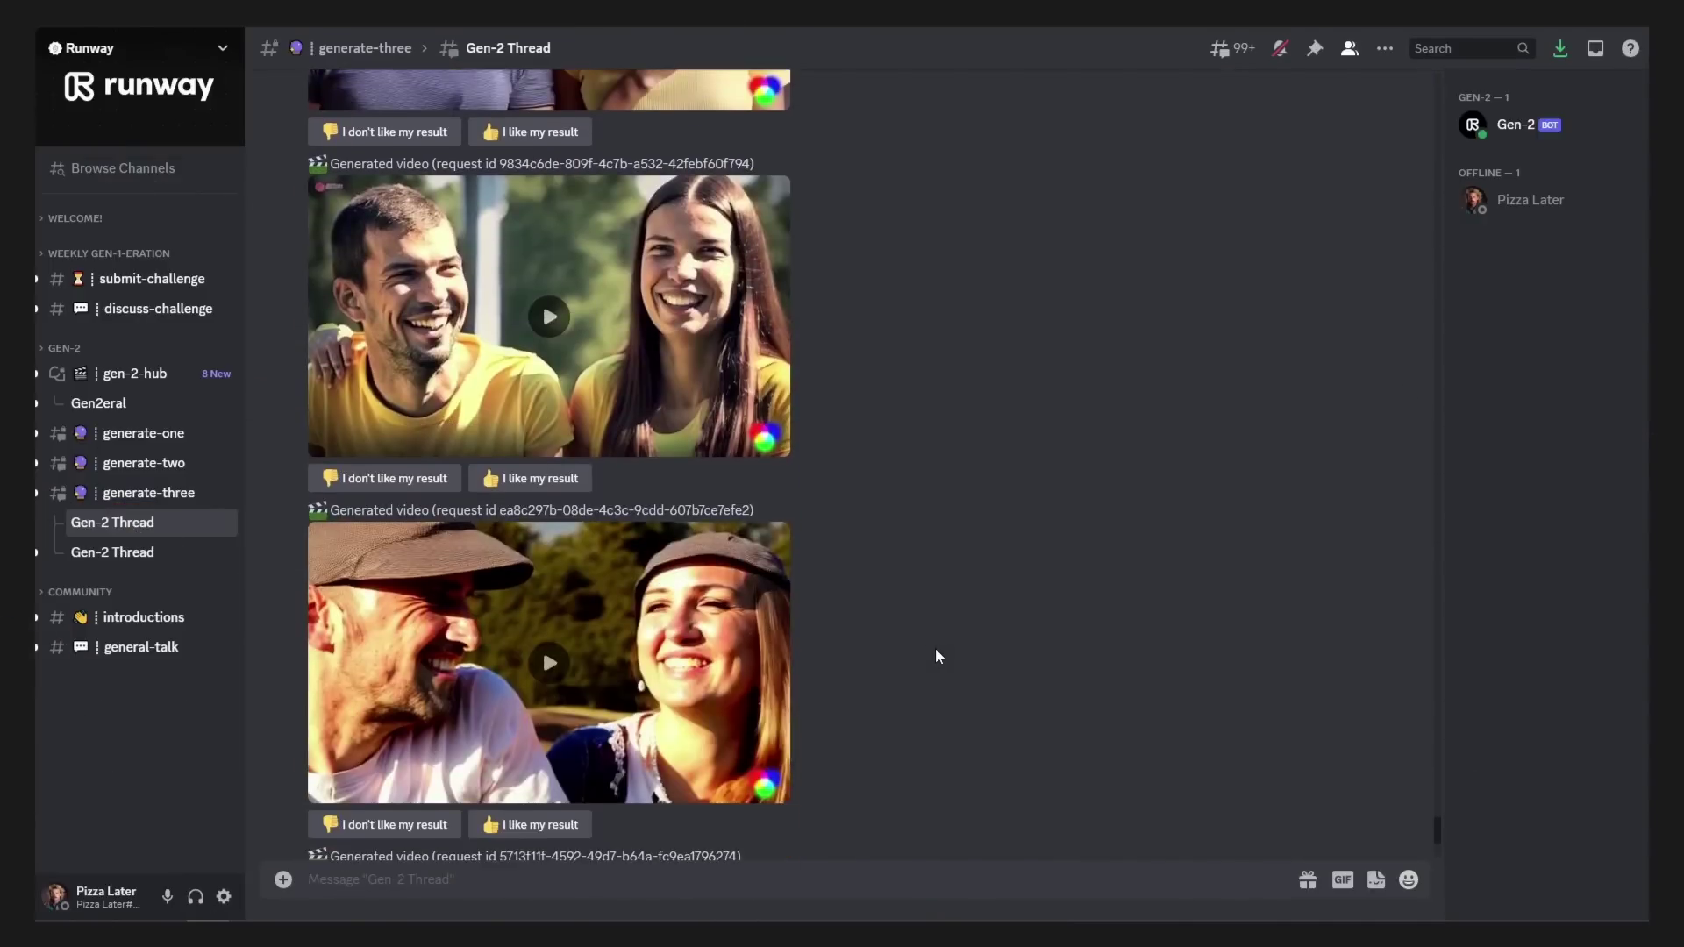
pyautogui.click(544, 879)
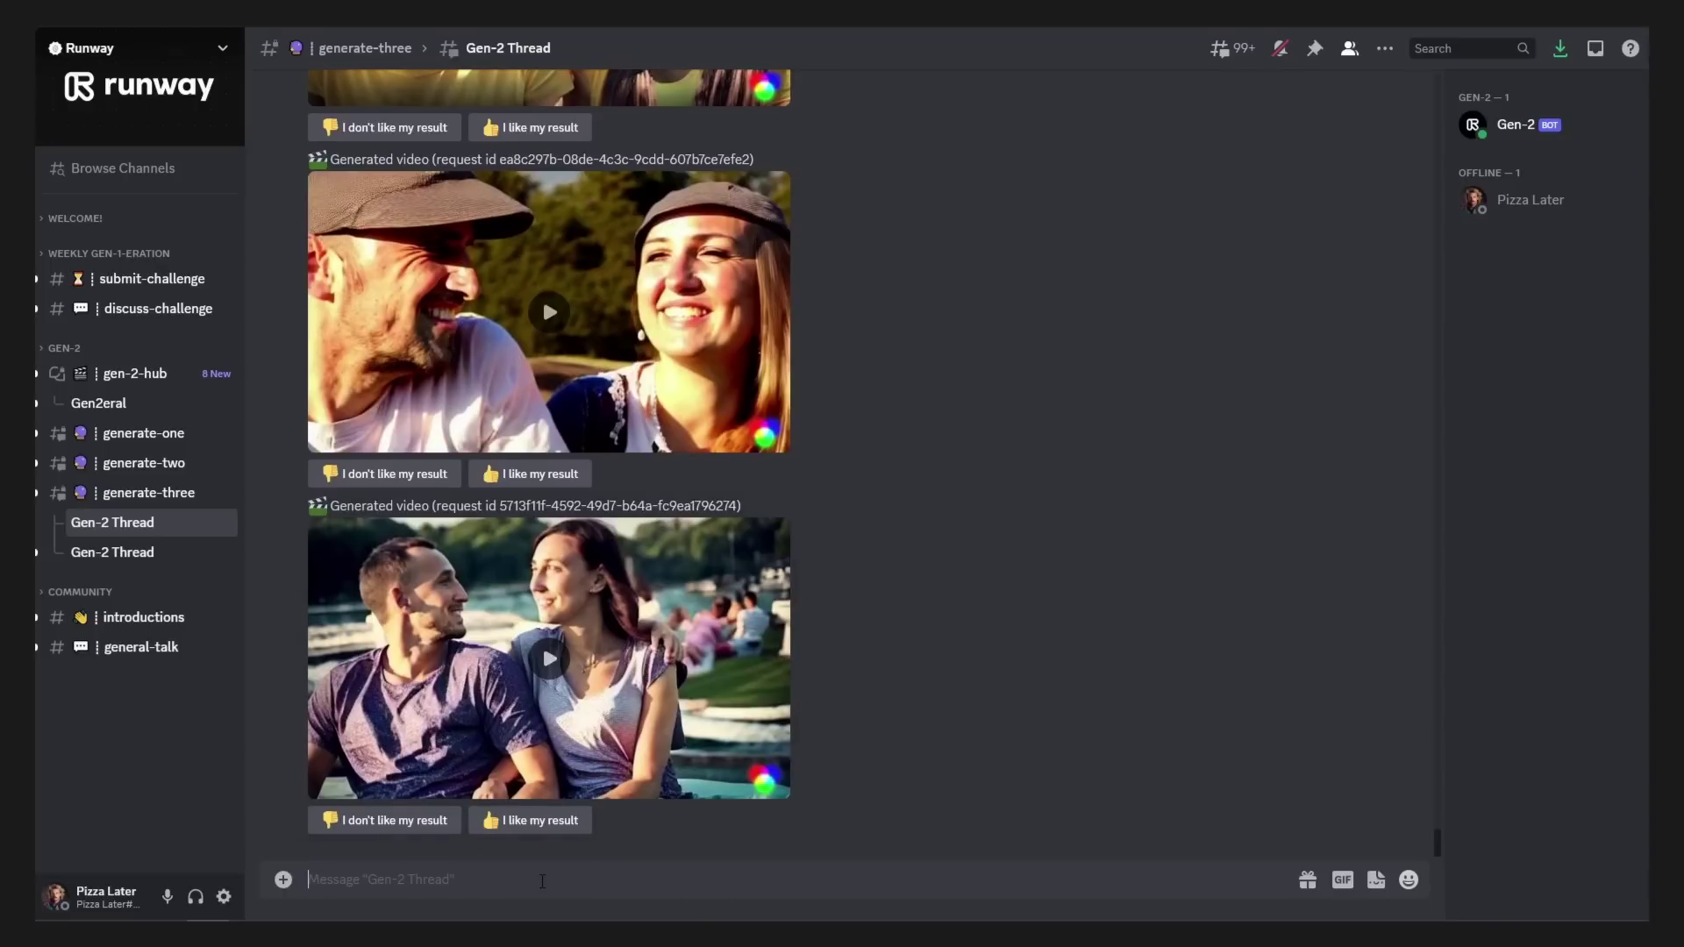
pyautogui.write('@Gen-2 a multicultural group of lawyers, smiling, in front of a bookshelf in an office, 1980s')
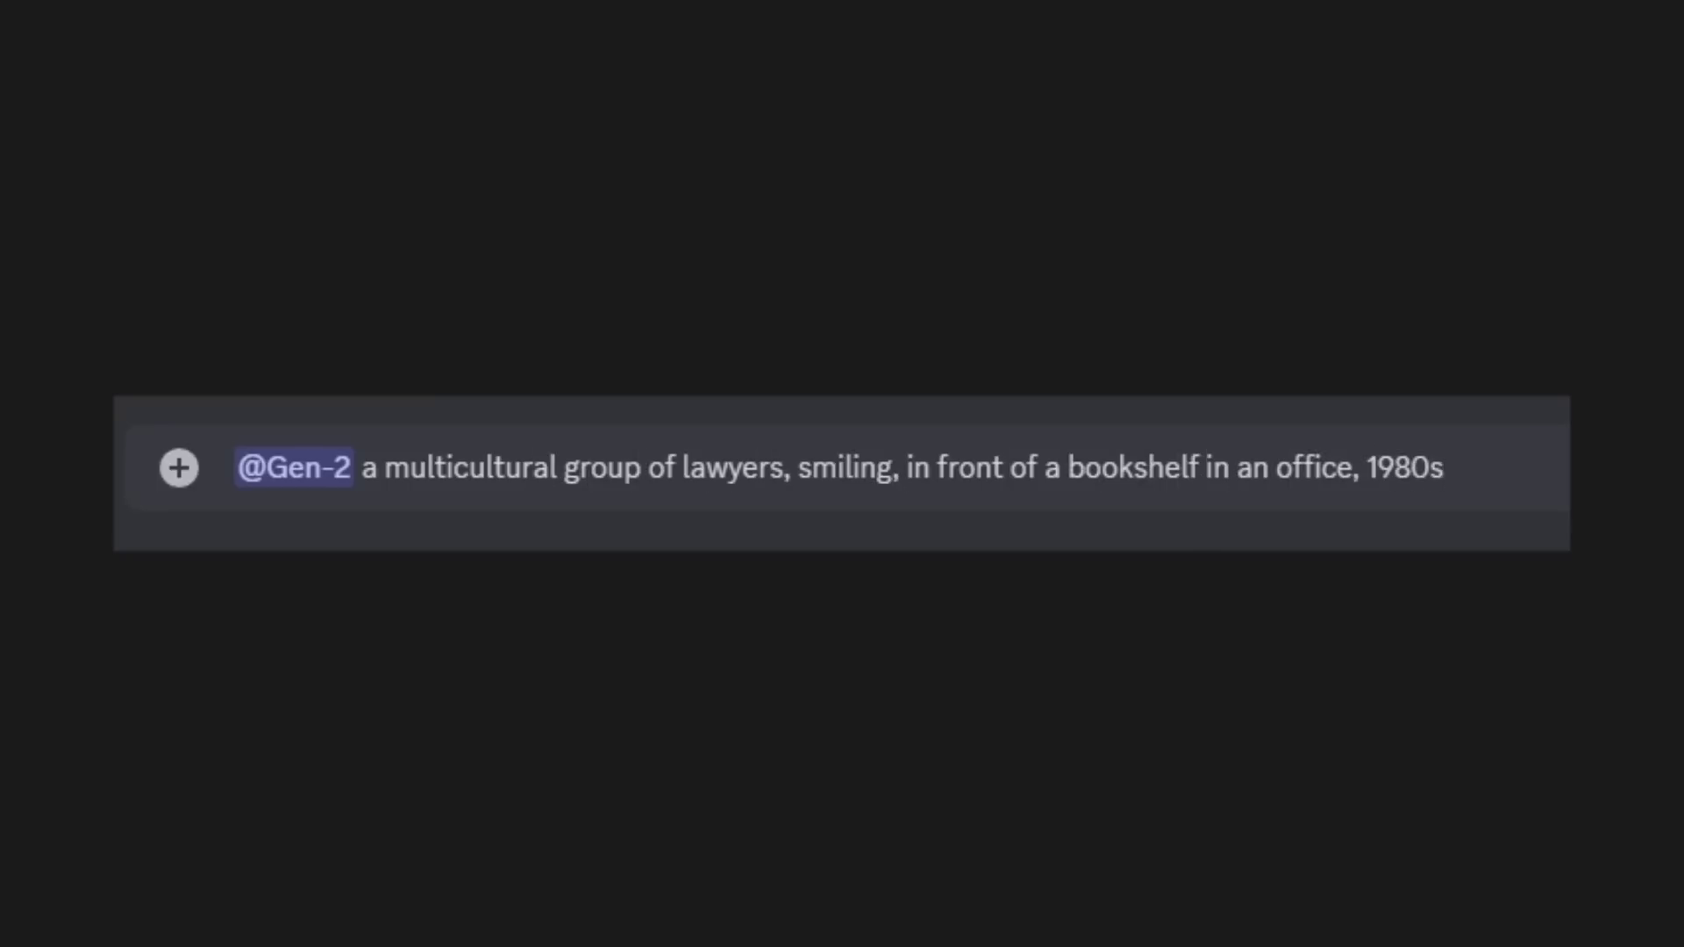
pyautogui.press('Return')
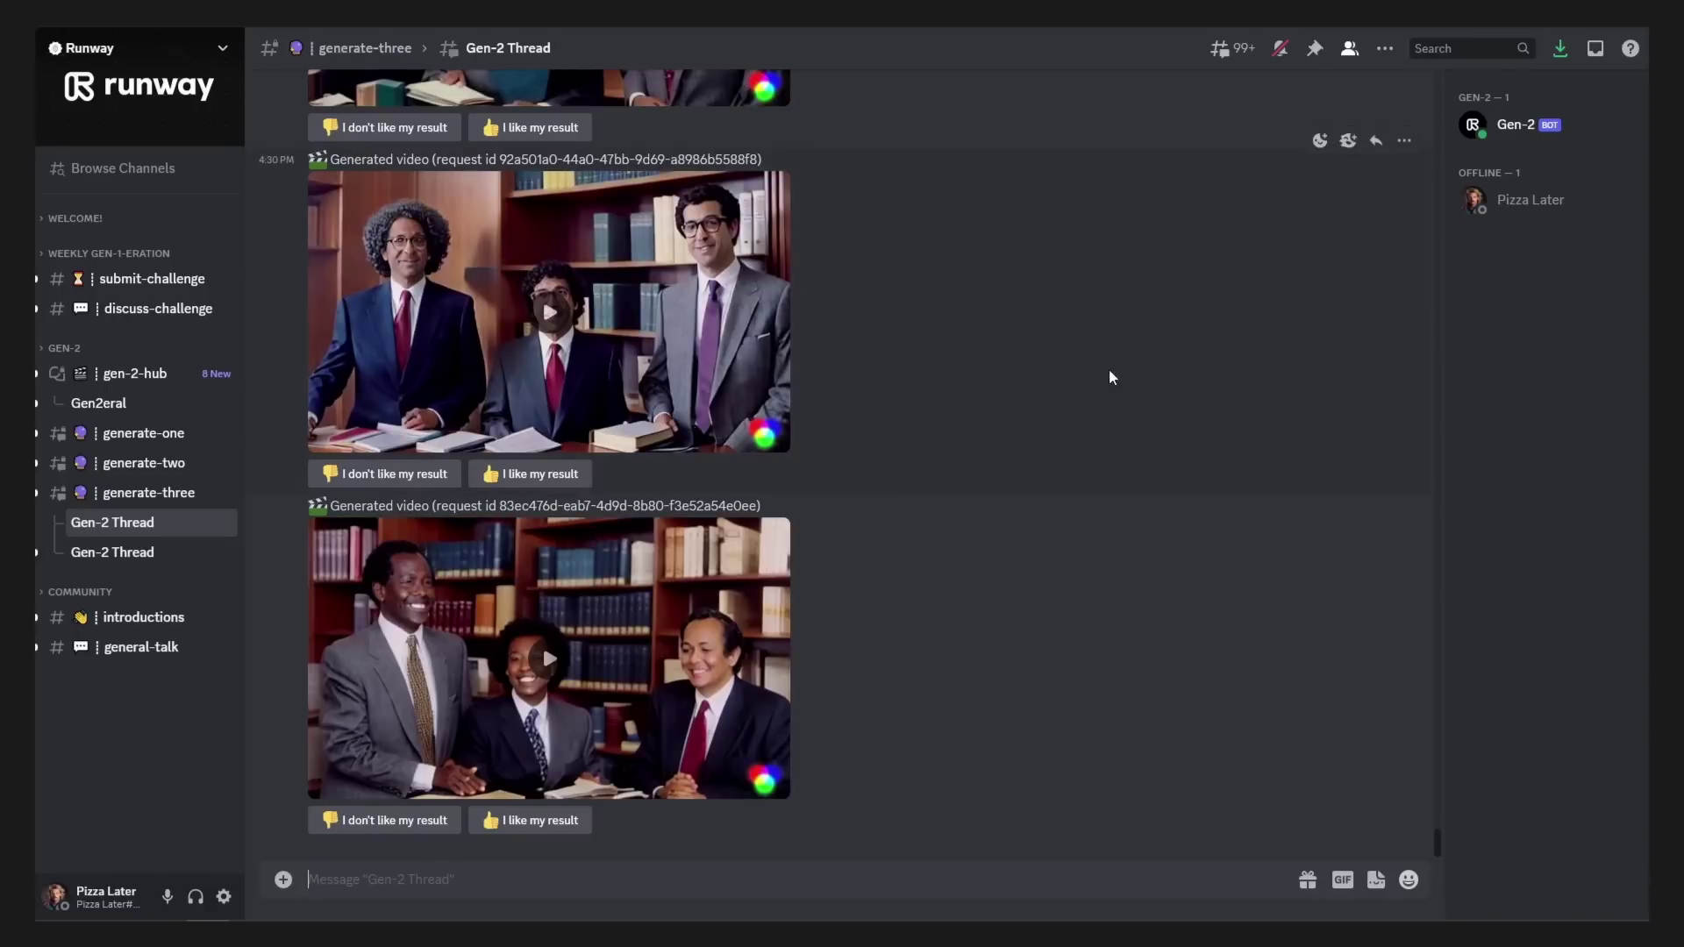
pyautogui.scroll(10, 956, 479)
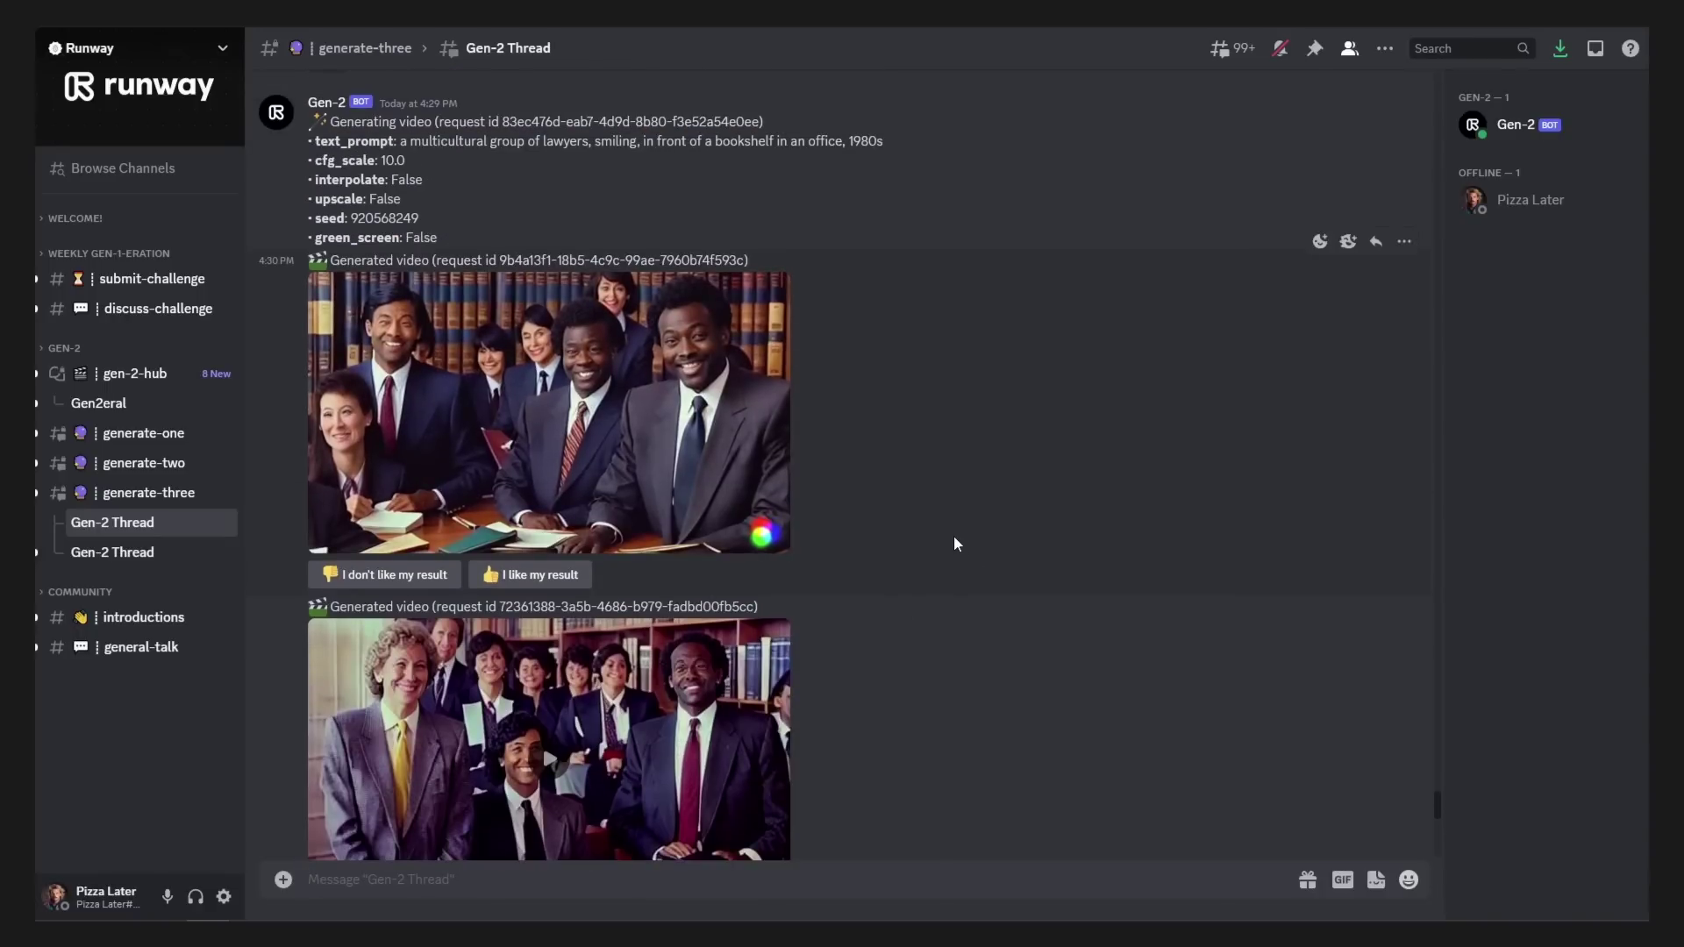
pyautogui.scroll(-4, 882, 507)
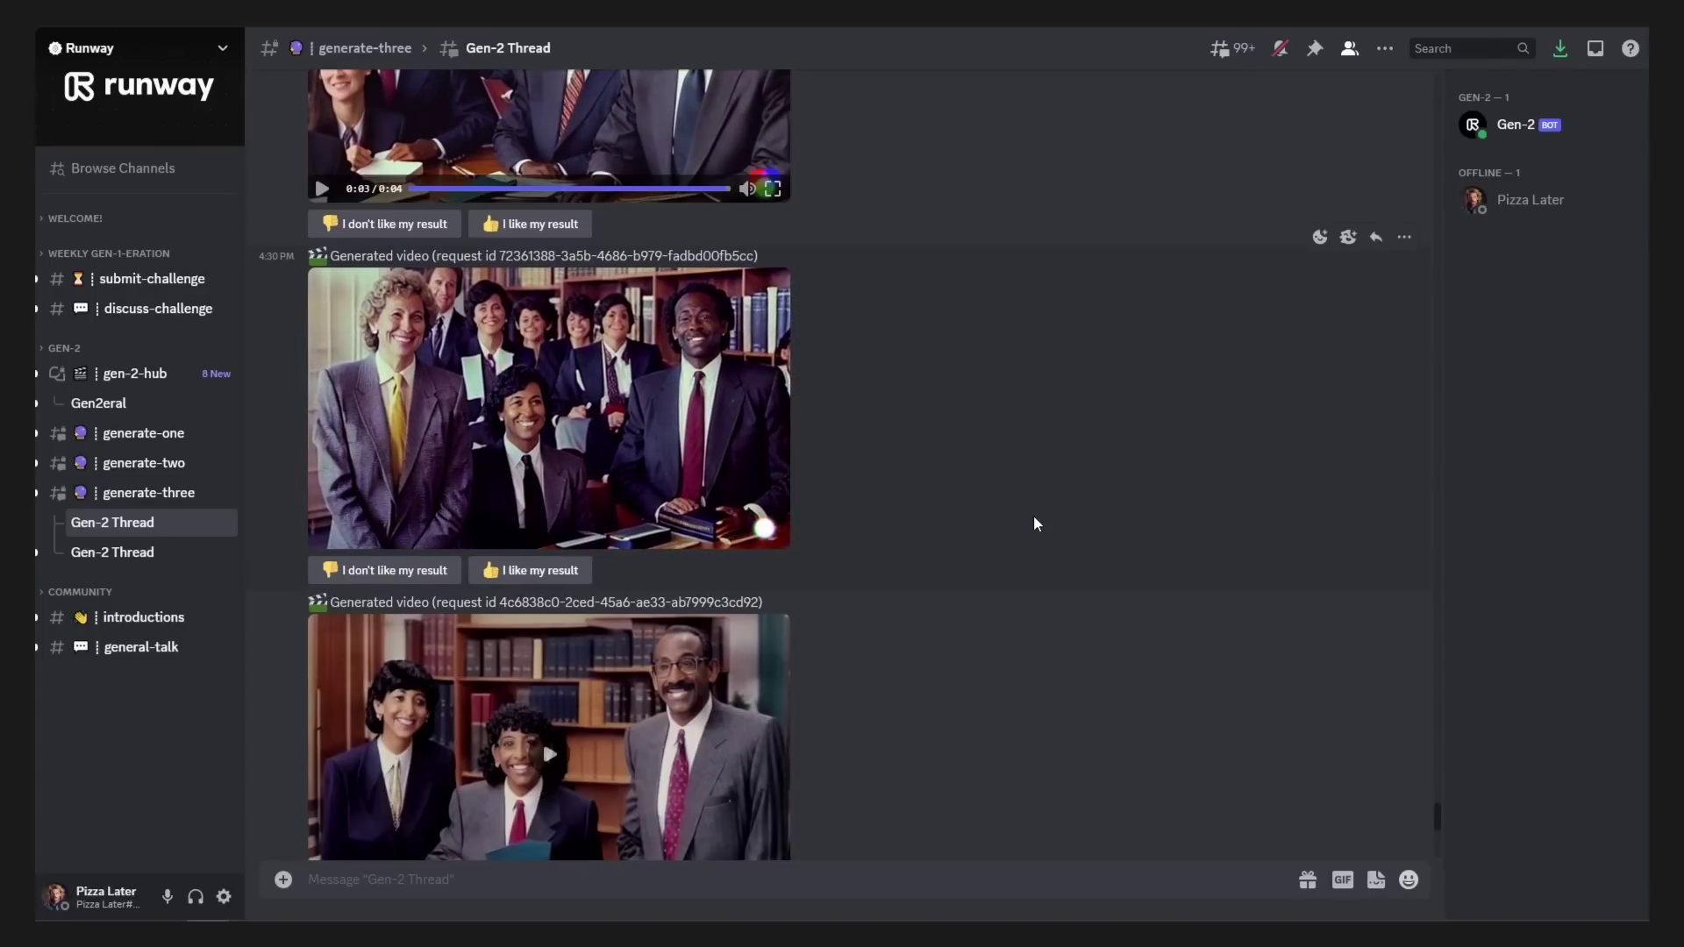
pyautogui.scroll(-1, 1036, 519)
pyautogui.scroll(-3, 1036, 519)
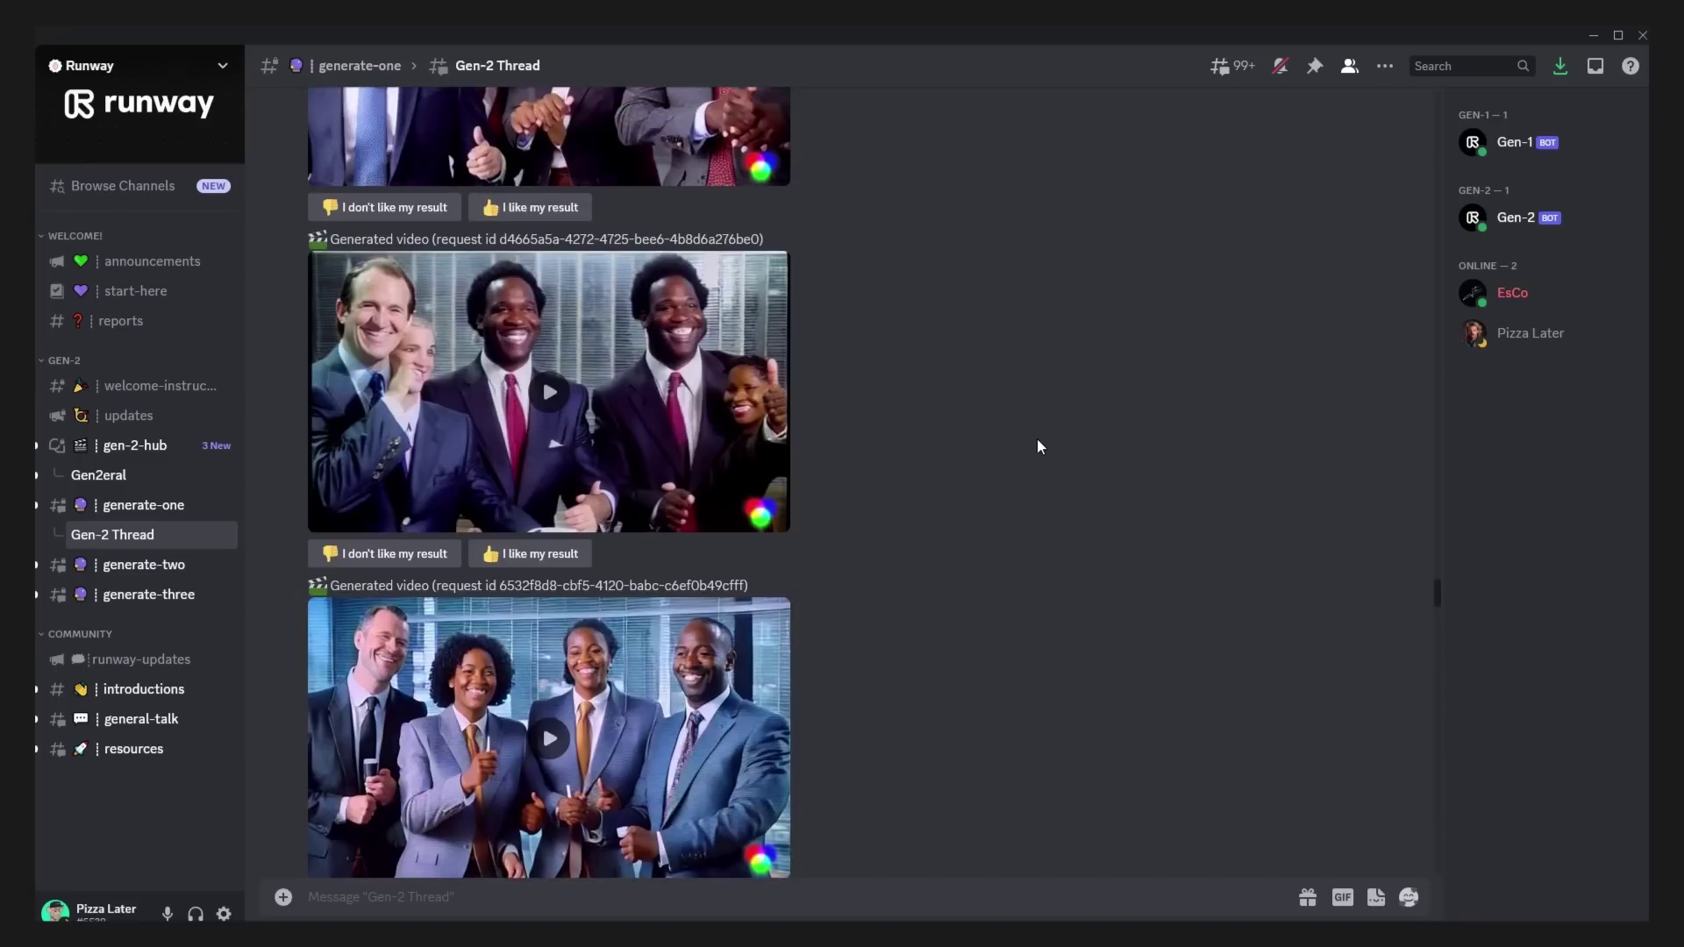
pyautogui.scroll(10, 1039, 444)
pyautogui.scroll(15, 1040, 443)
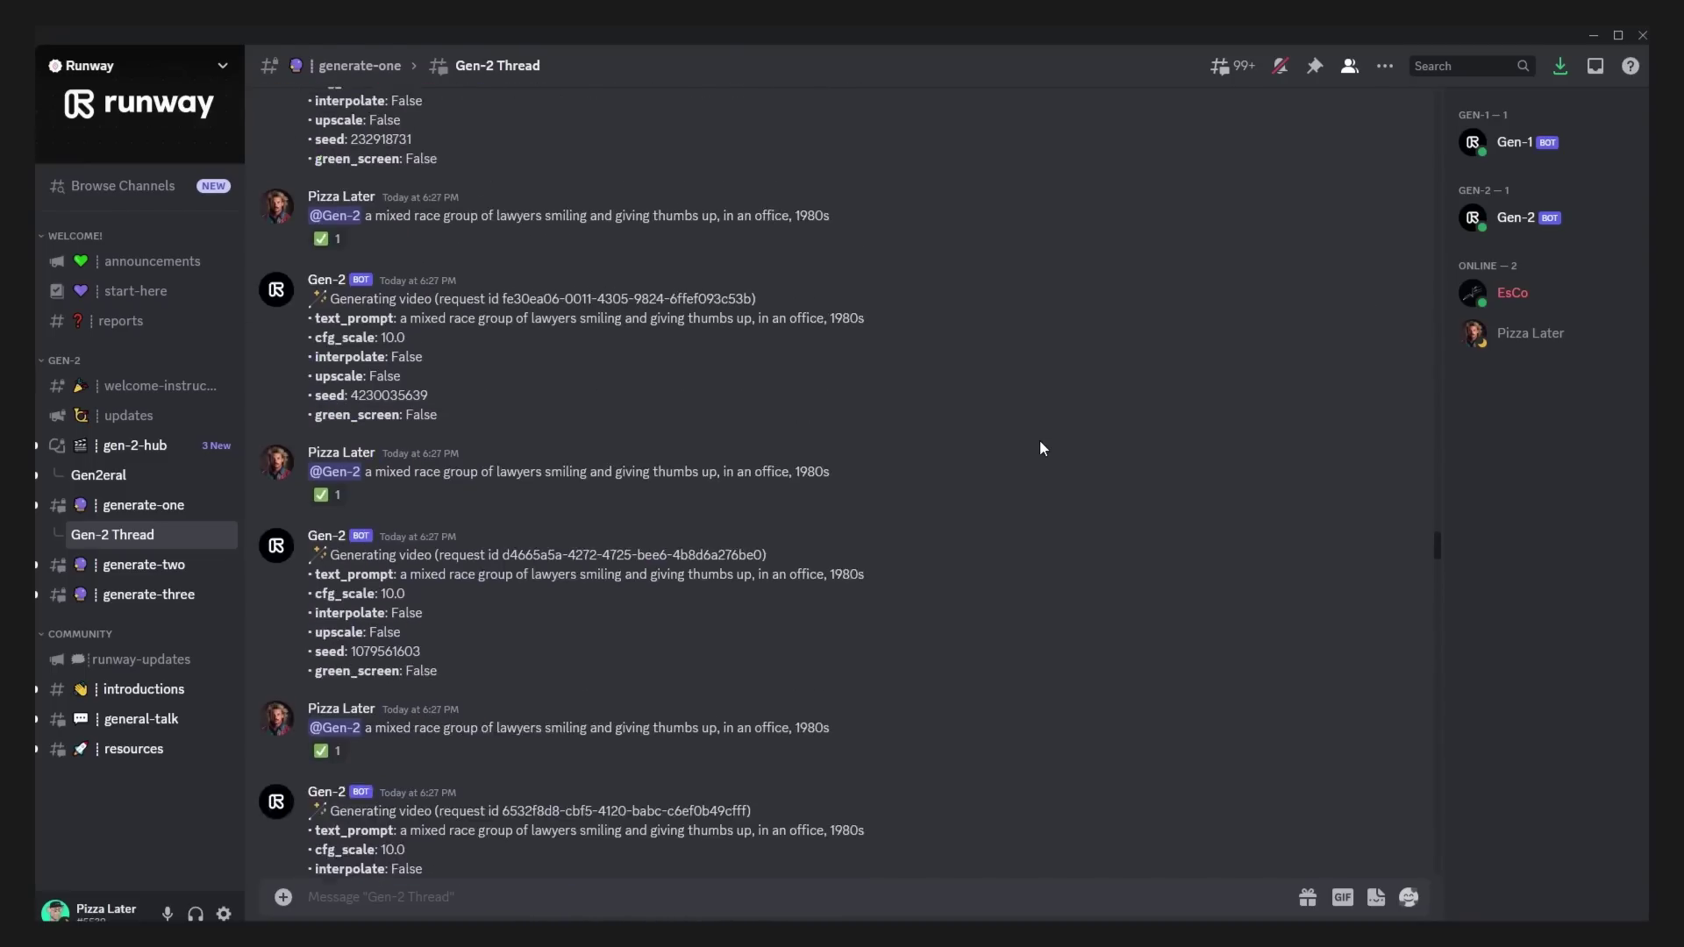
pyautogui.scroll(15, 1035, 450)
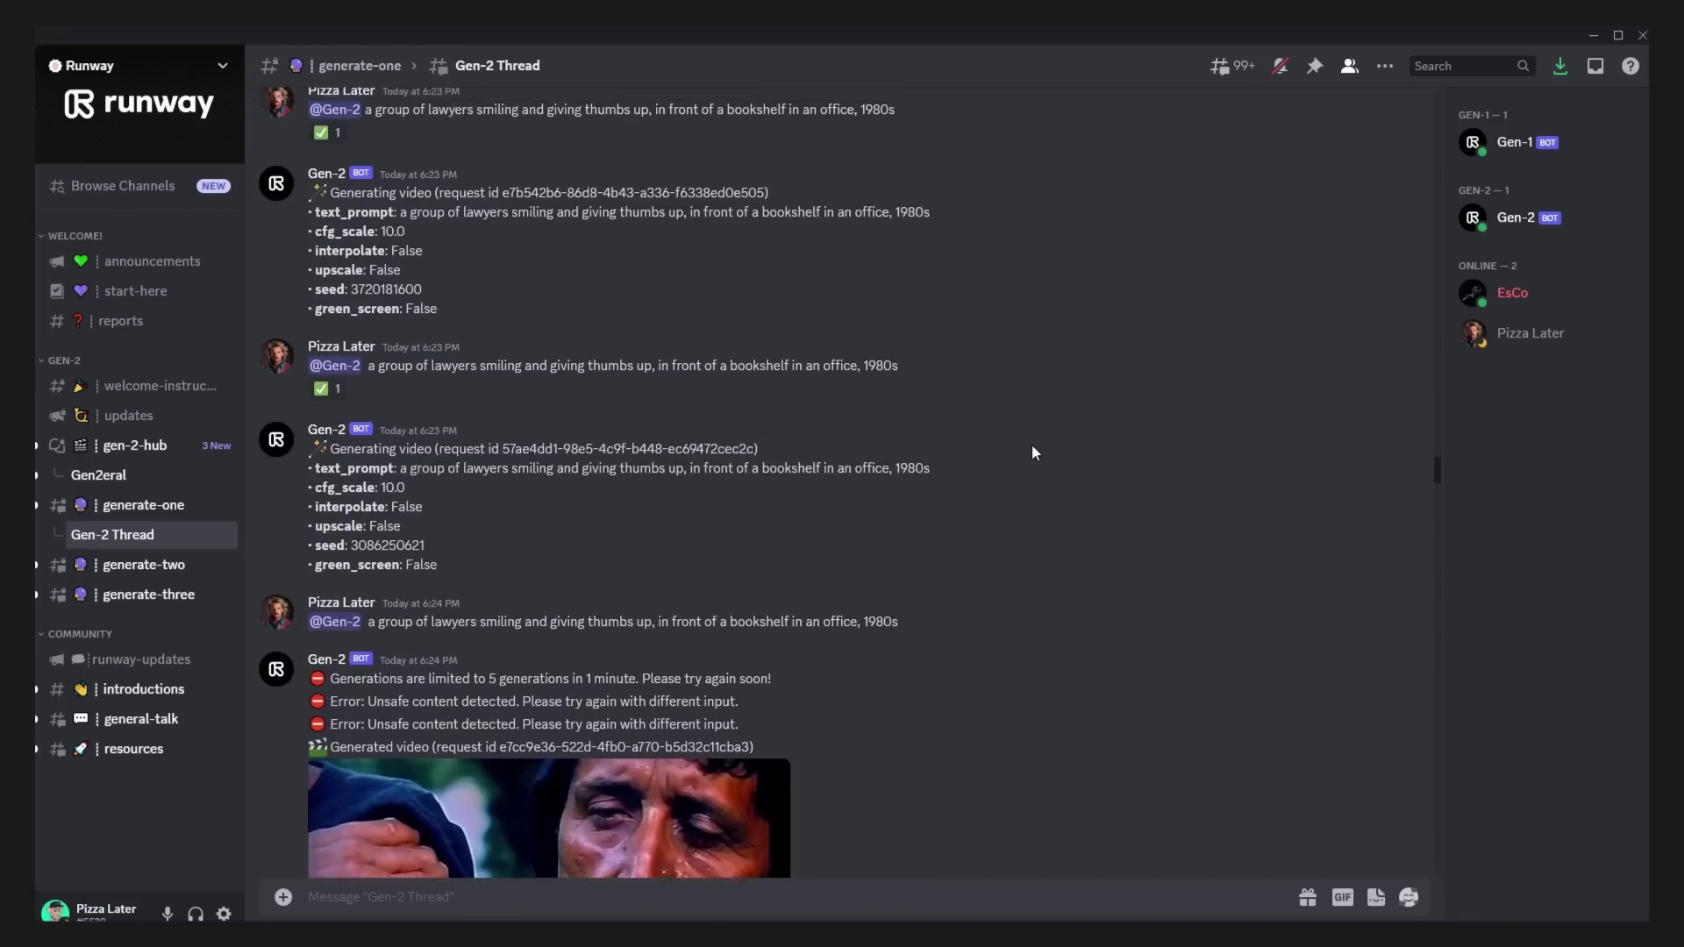
pyautogui.scroll(15, 1032, 453)
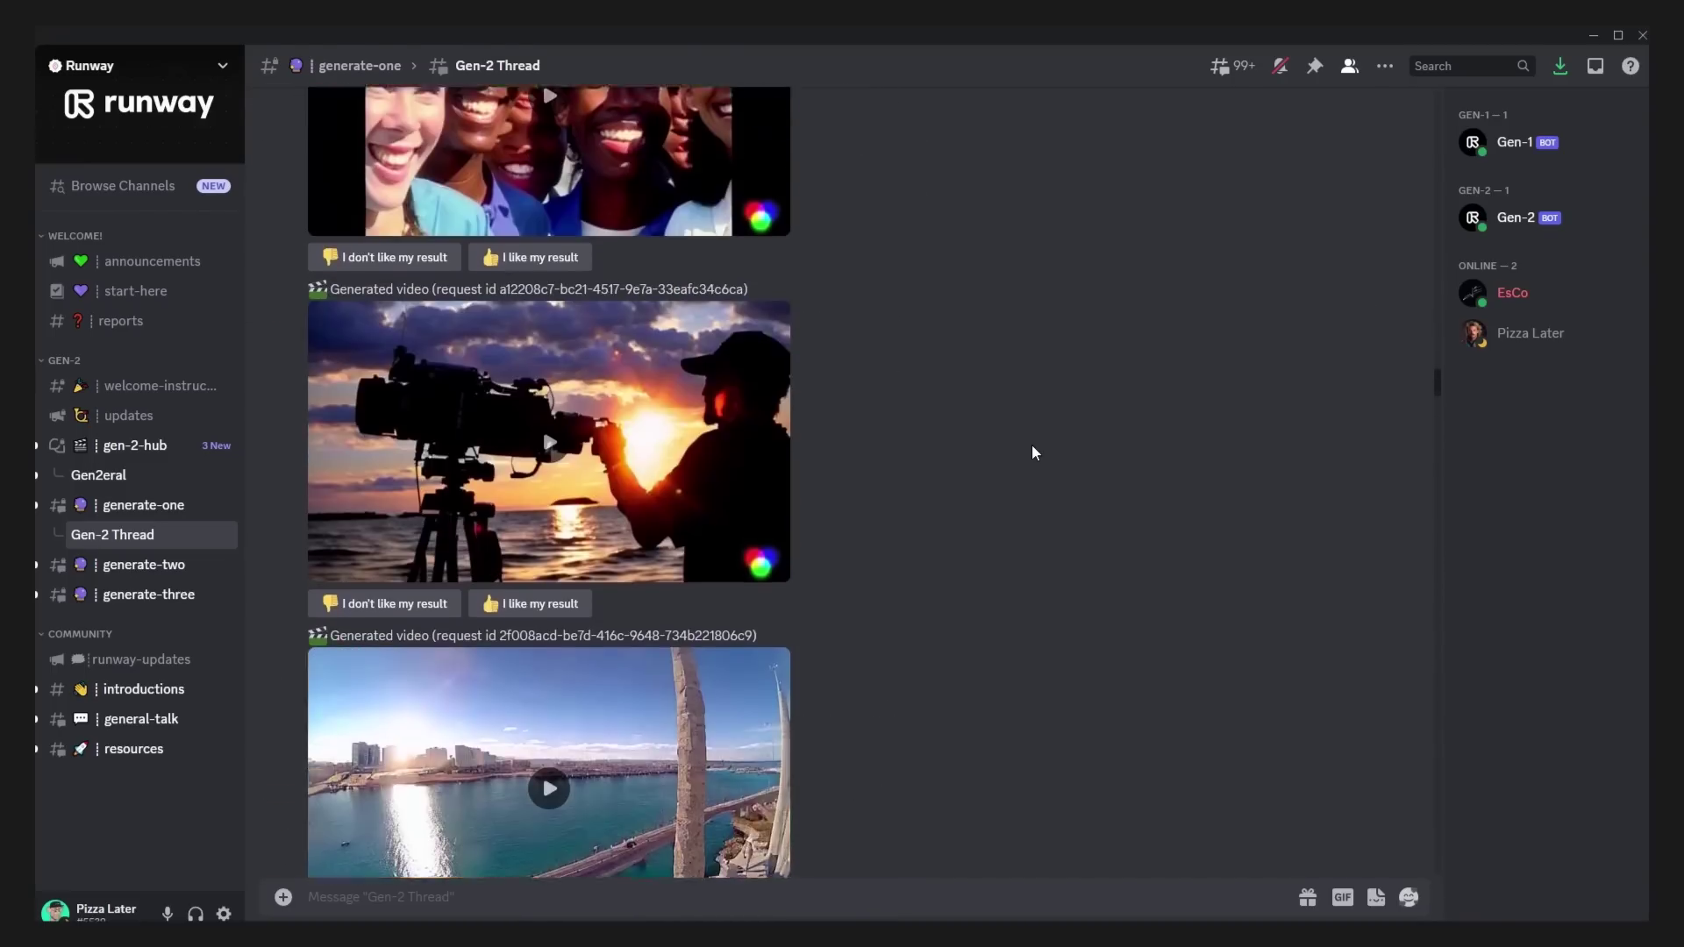
pyautogui.scroll(15, 1028, 451)
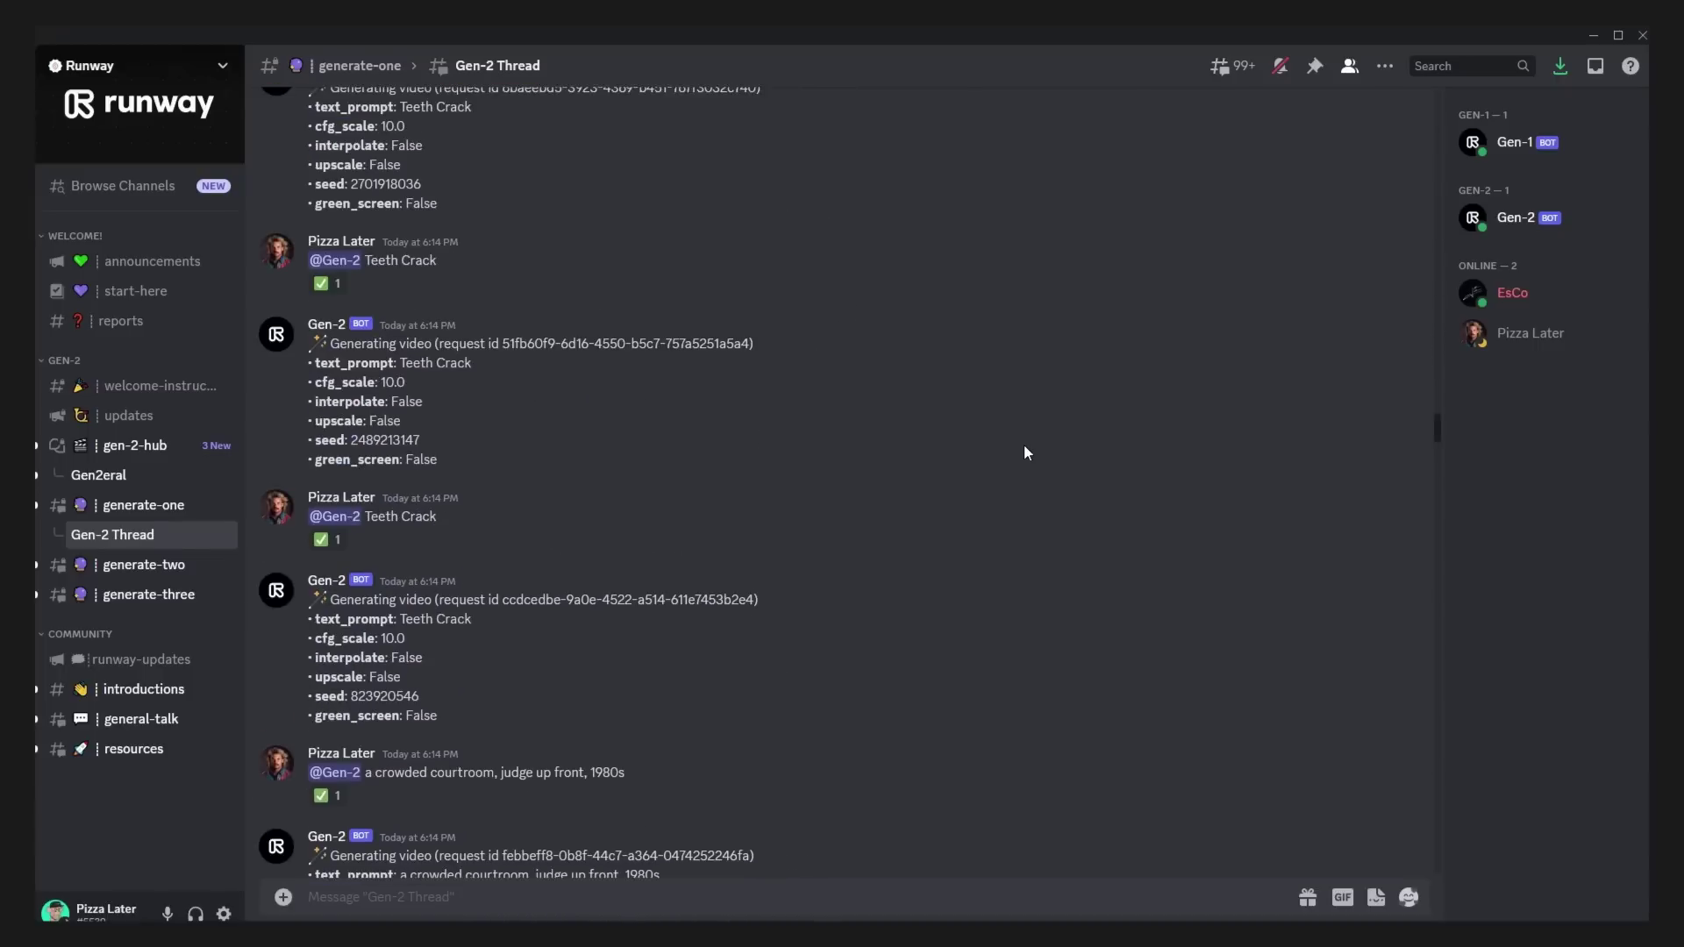
pyautogui.scroll(15, 1025, 447)
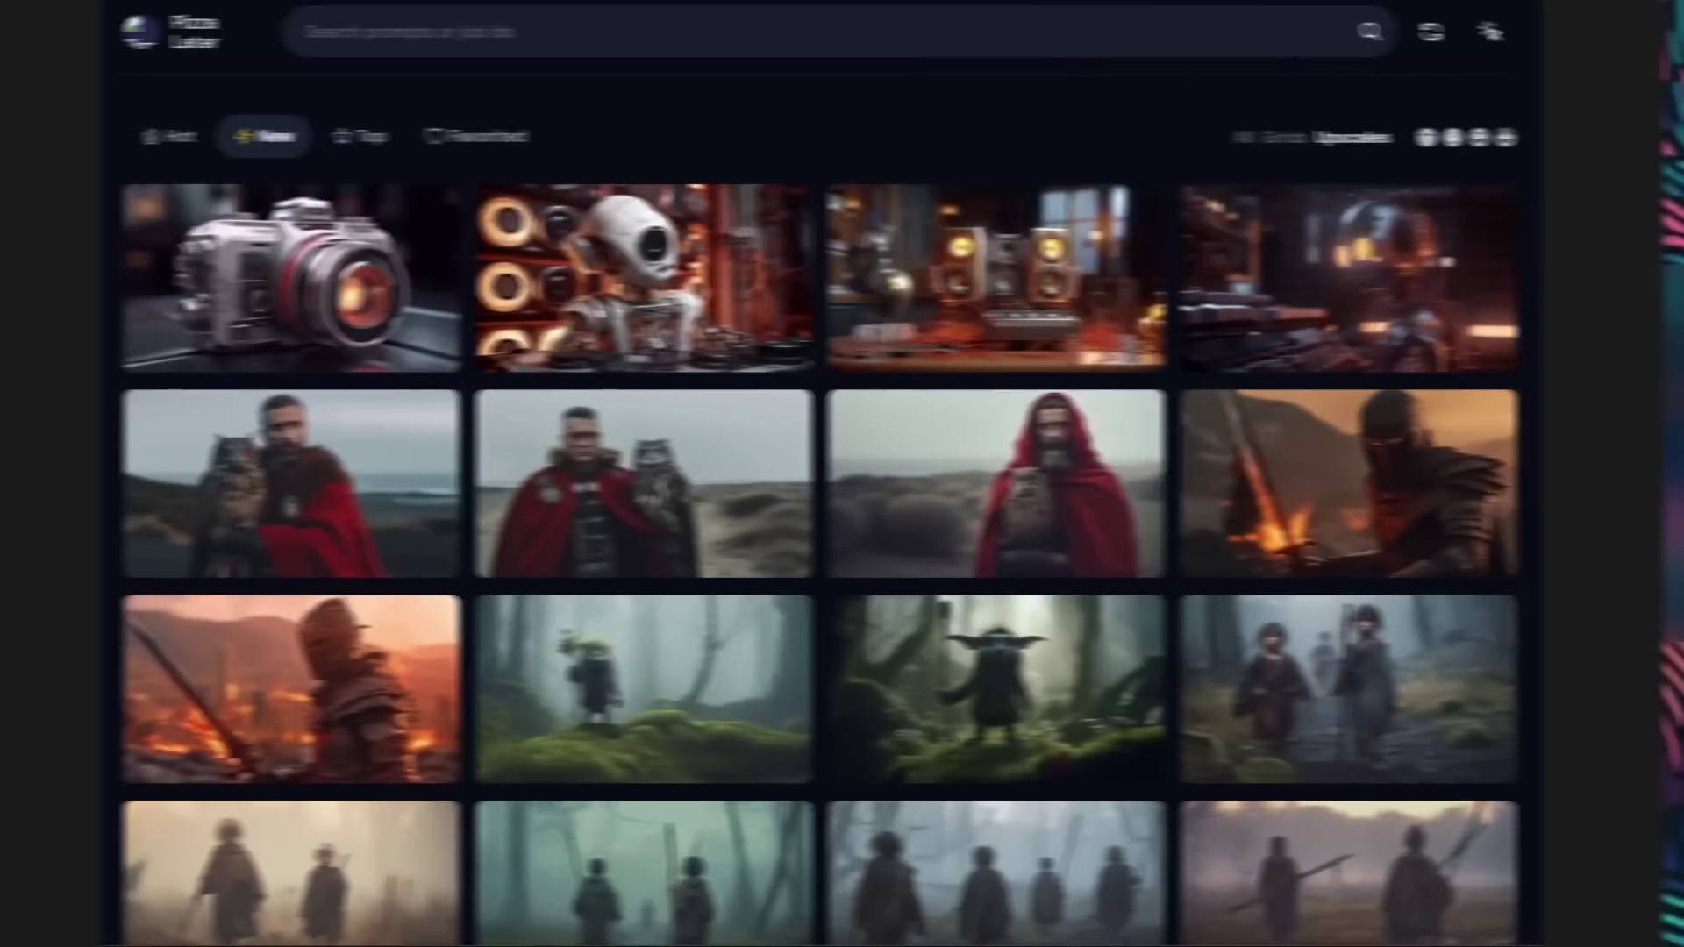
# Step: Scroll through the Runway community image gallery
pyautogui.scroll(-10, 842, 509)
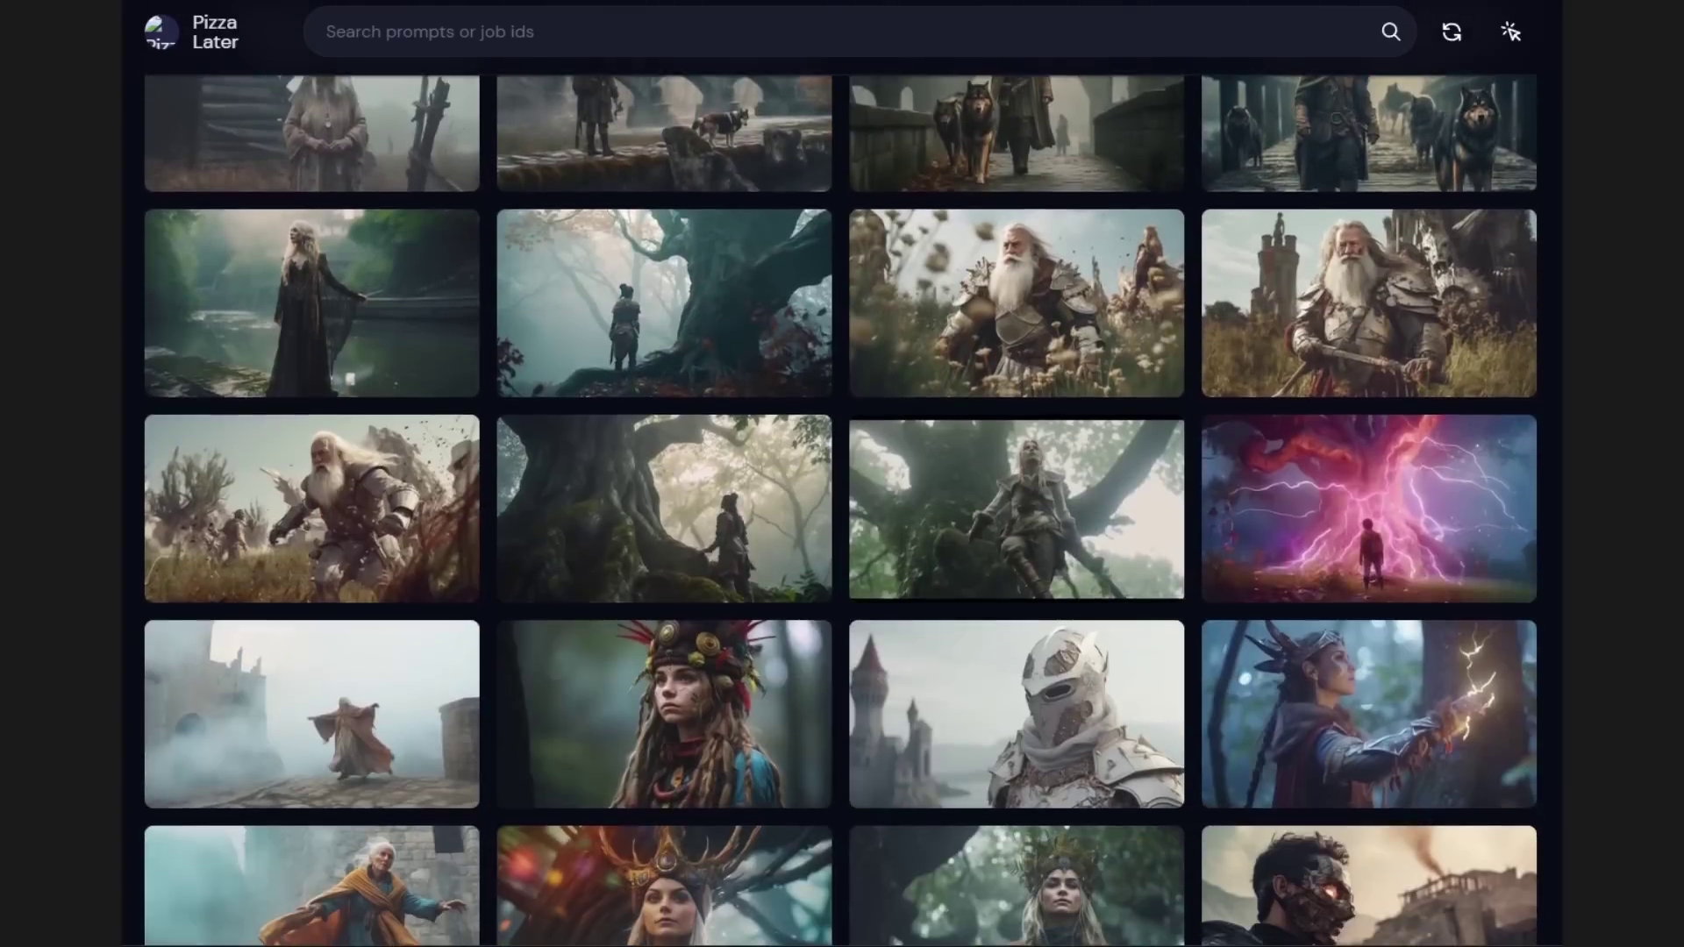
pyautogui.scroll(-10, 842, 509)
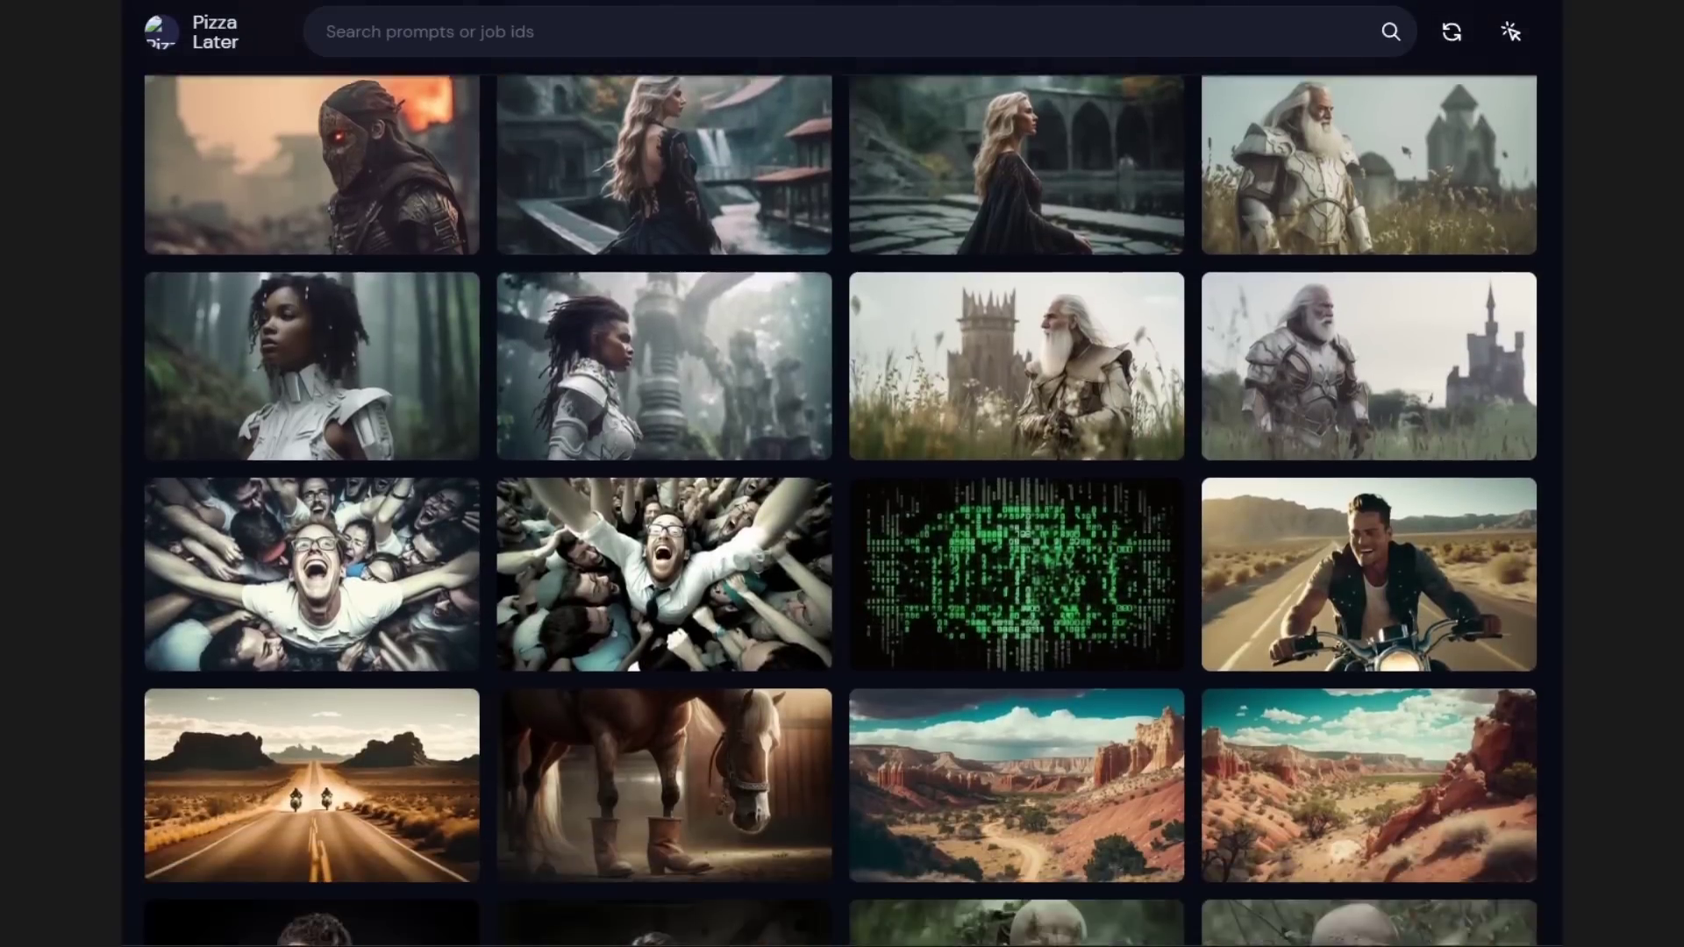
pyautogui.scroll(-10, 842, 509)
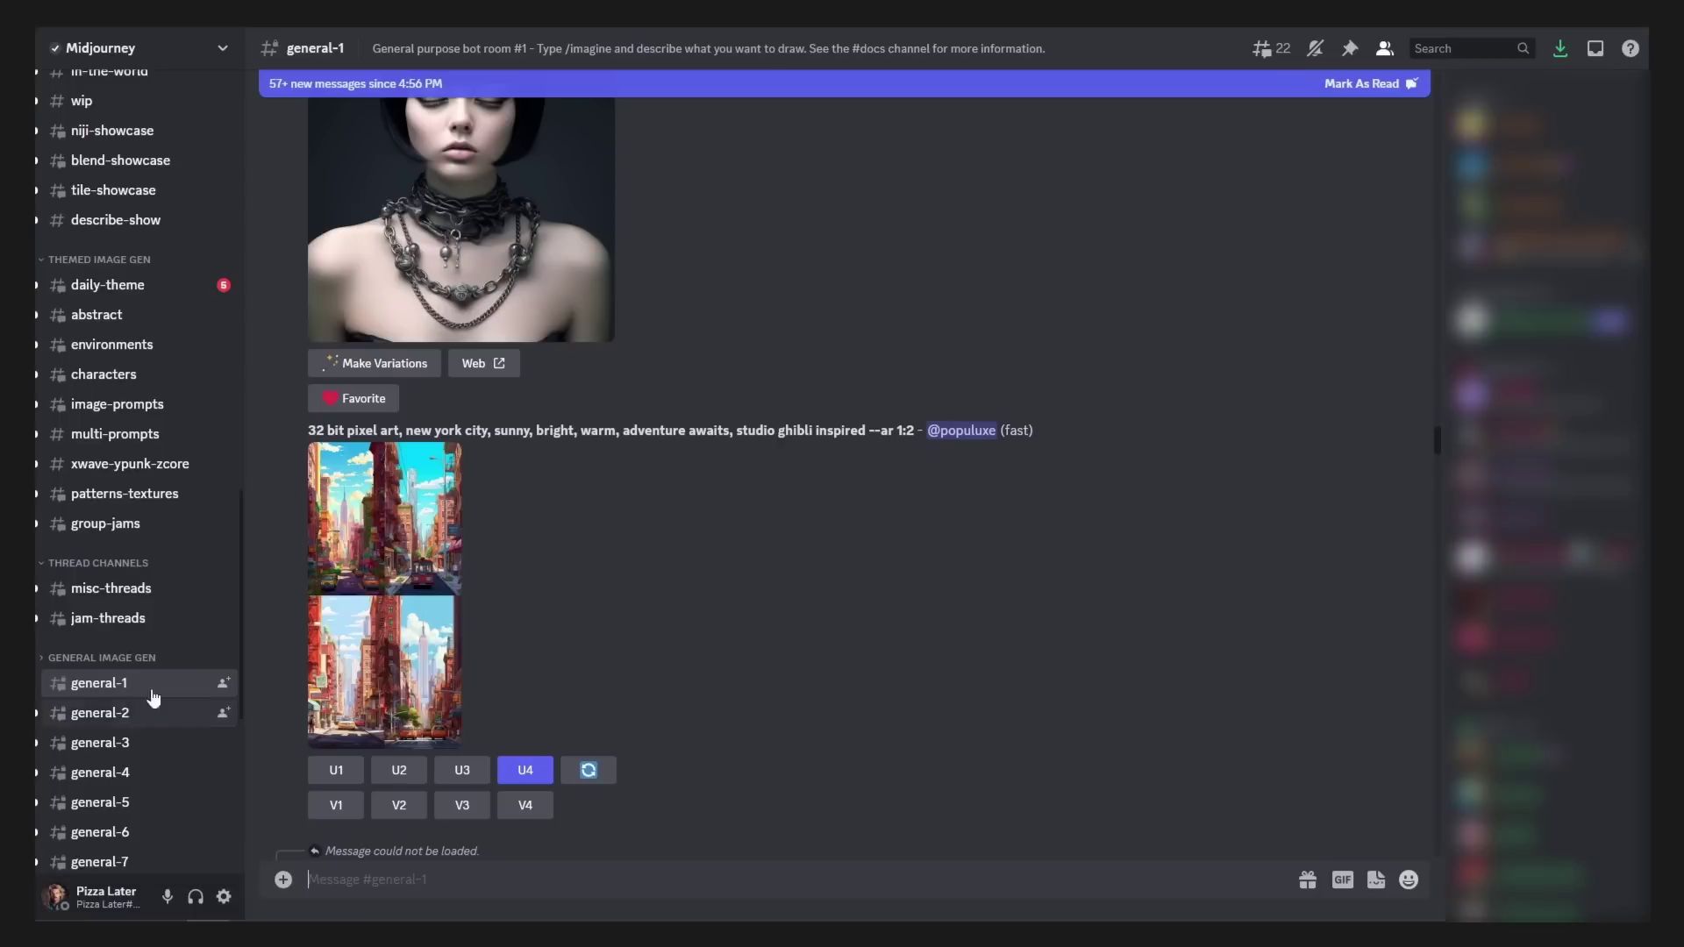
# Step: Scroll through general-1, then back up the Midjourney Bot DM to the earlier robot prompts and images
pyautogui.scroll(-4, 132, 421)
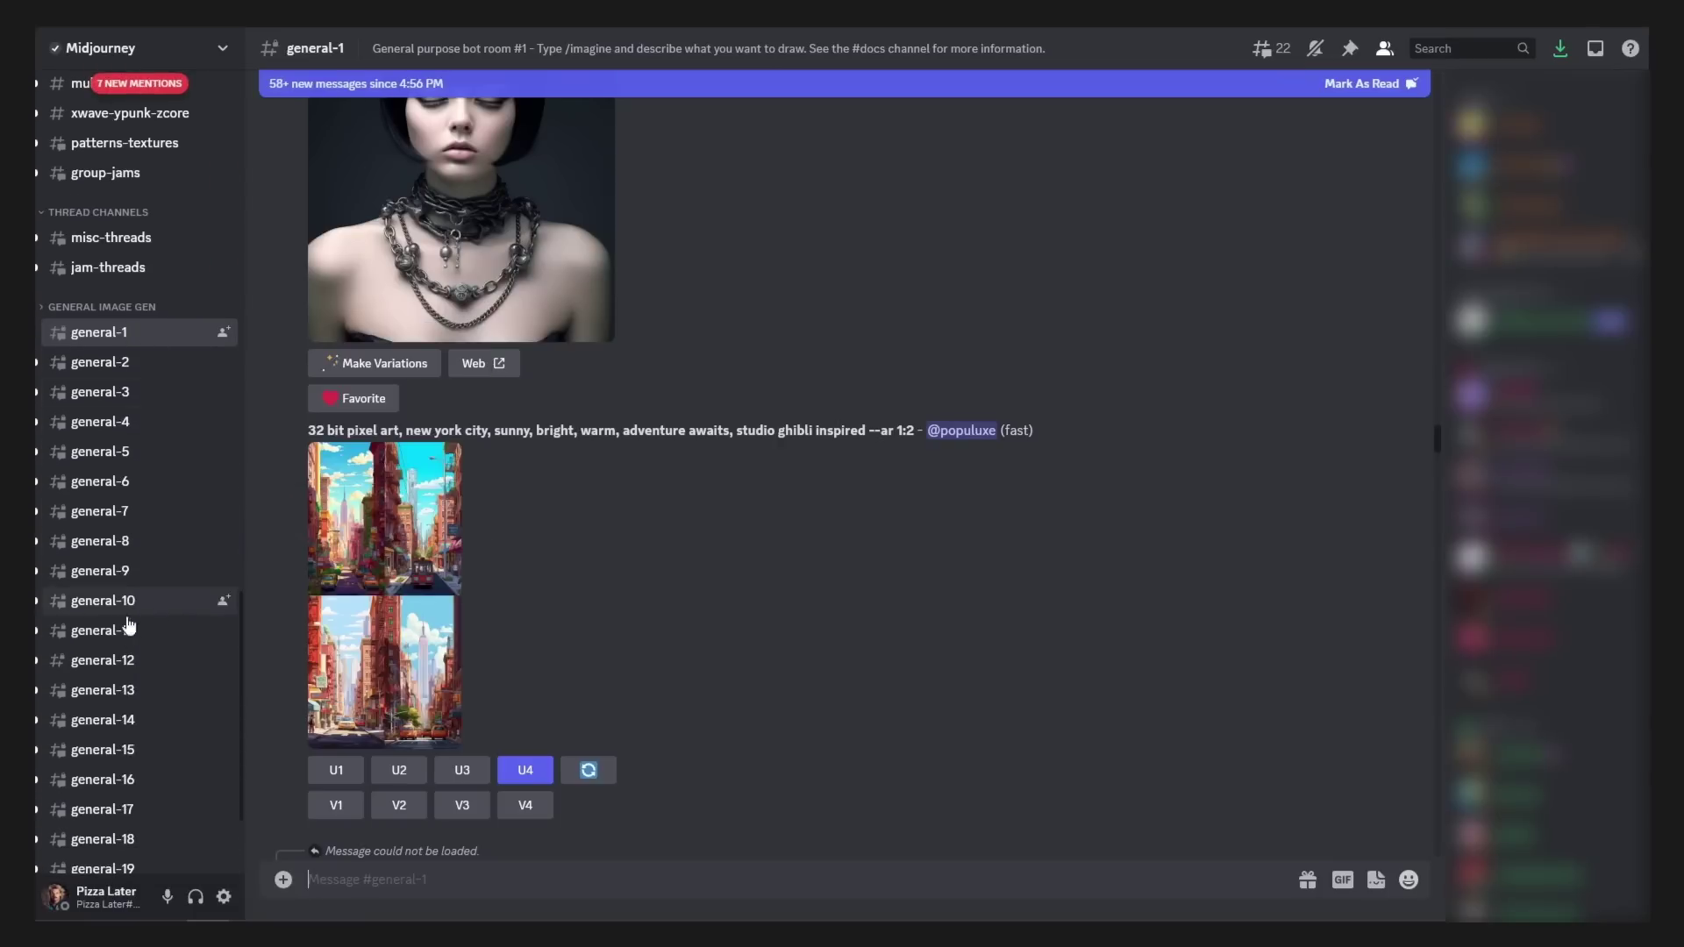
pyautogui.scroll(-3, 120, 777)
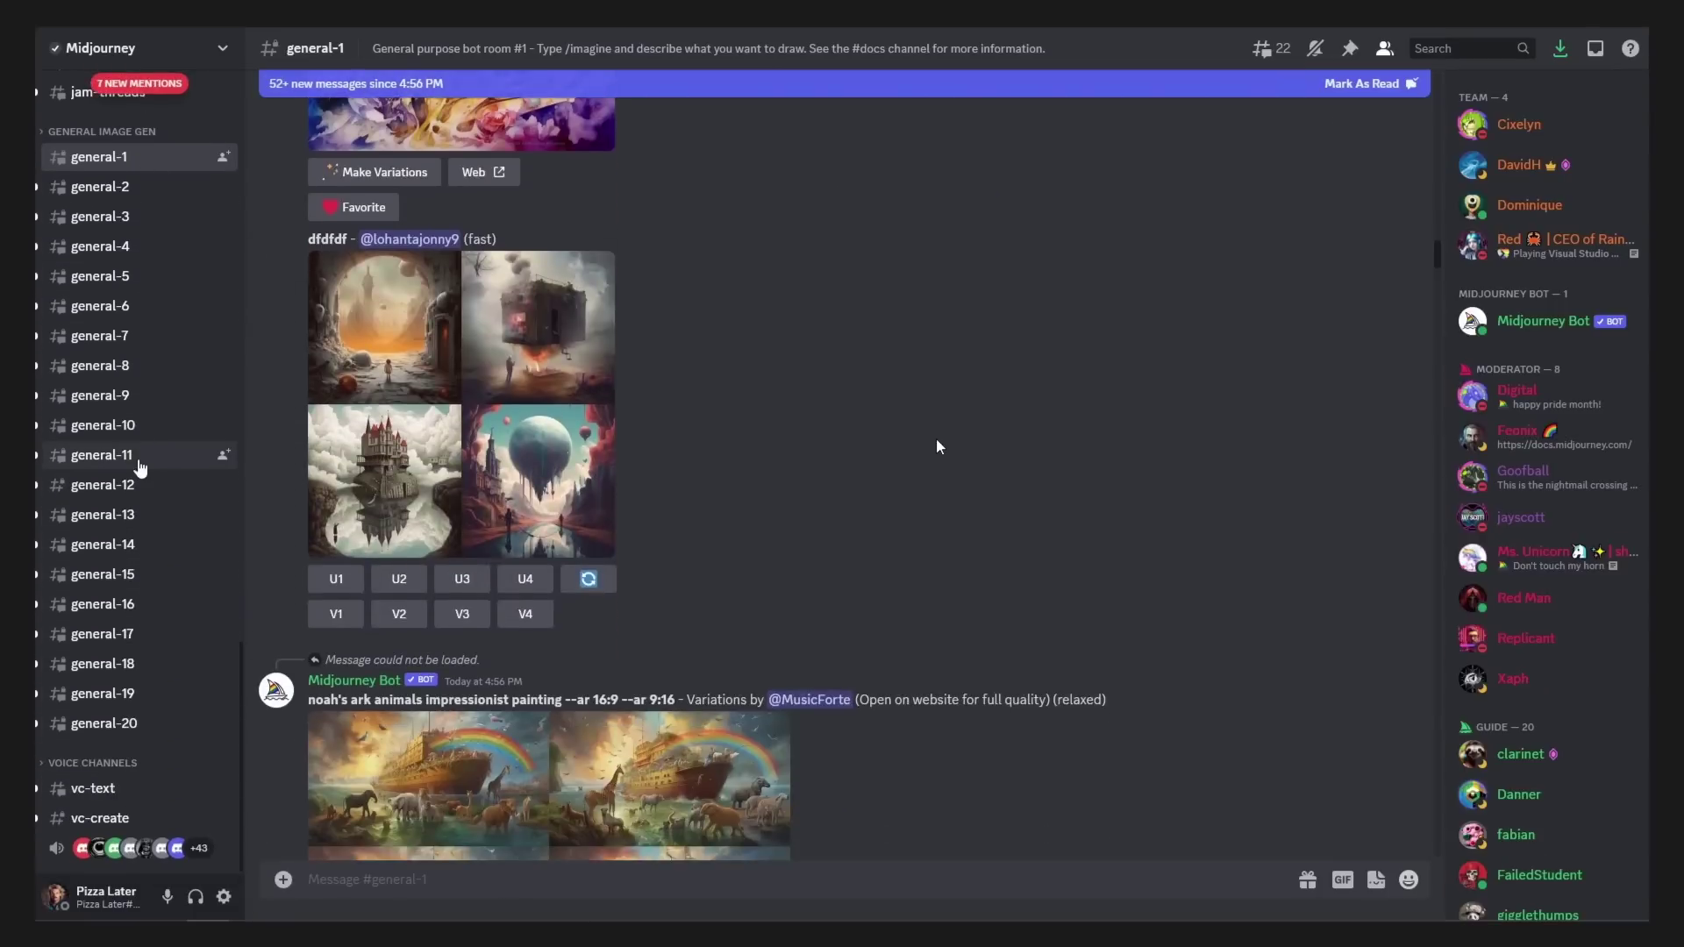
pyautogui.scroll(-15, 936, 446)
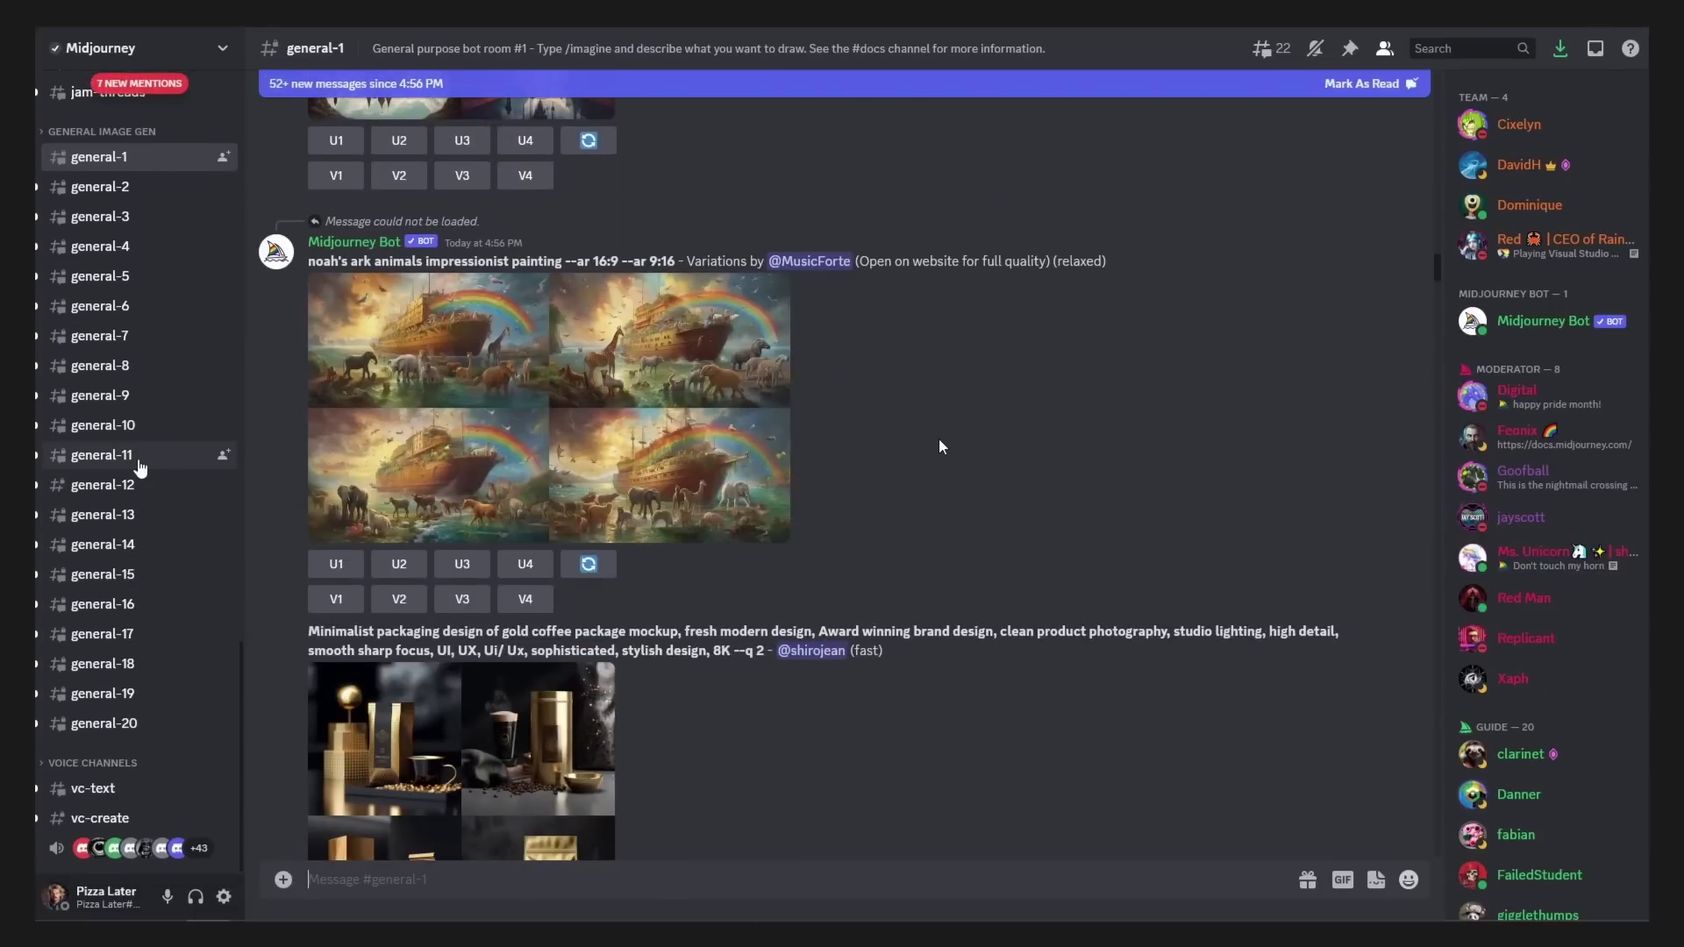
pyautogui.scroll(-15, 942, 448)
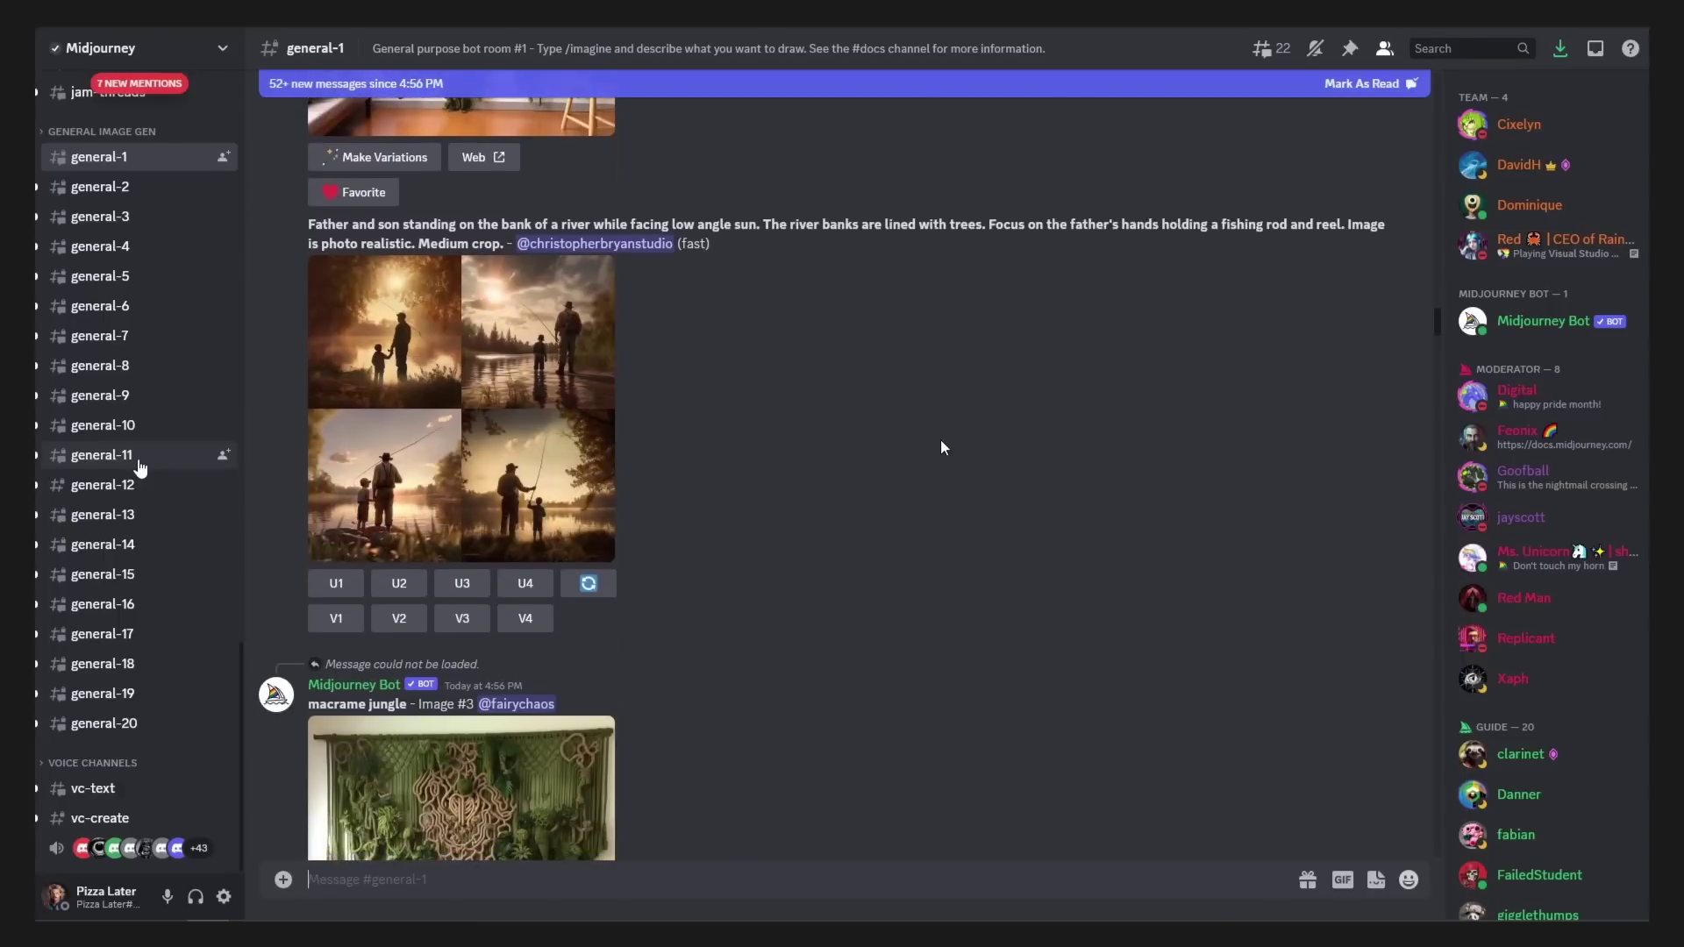
pyautogui.scroll(-15, 956, 474)
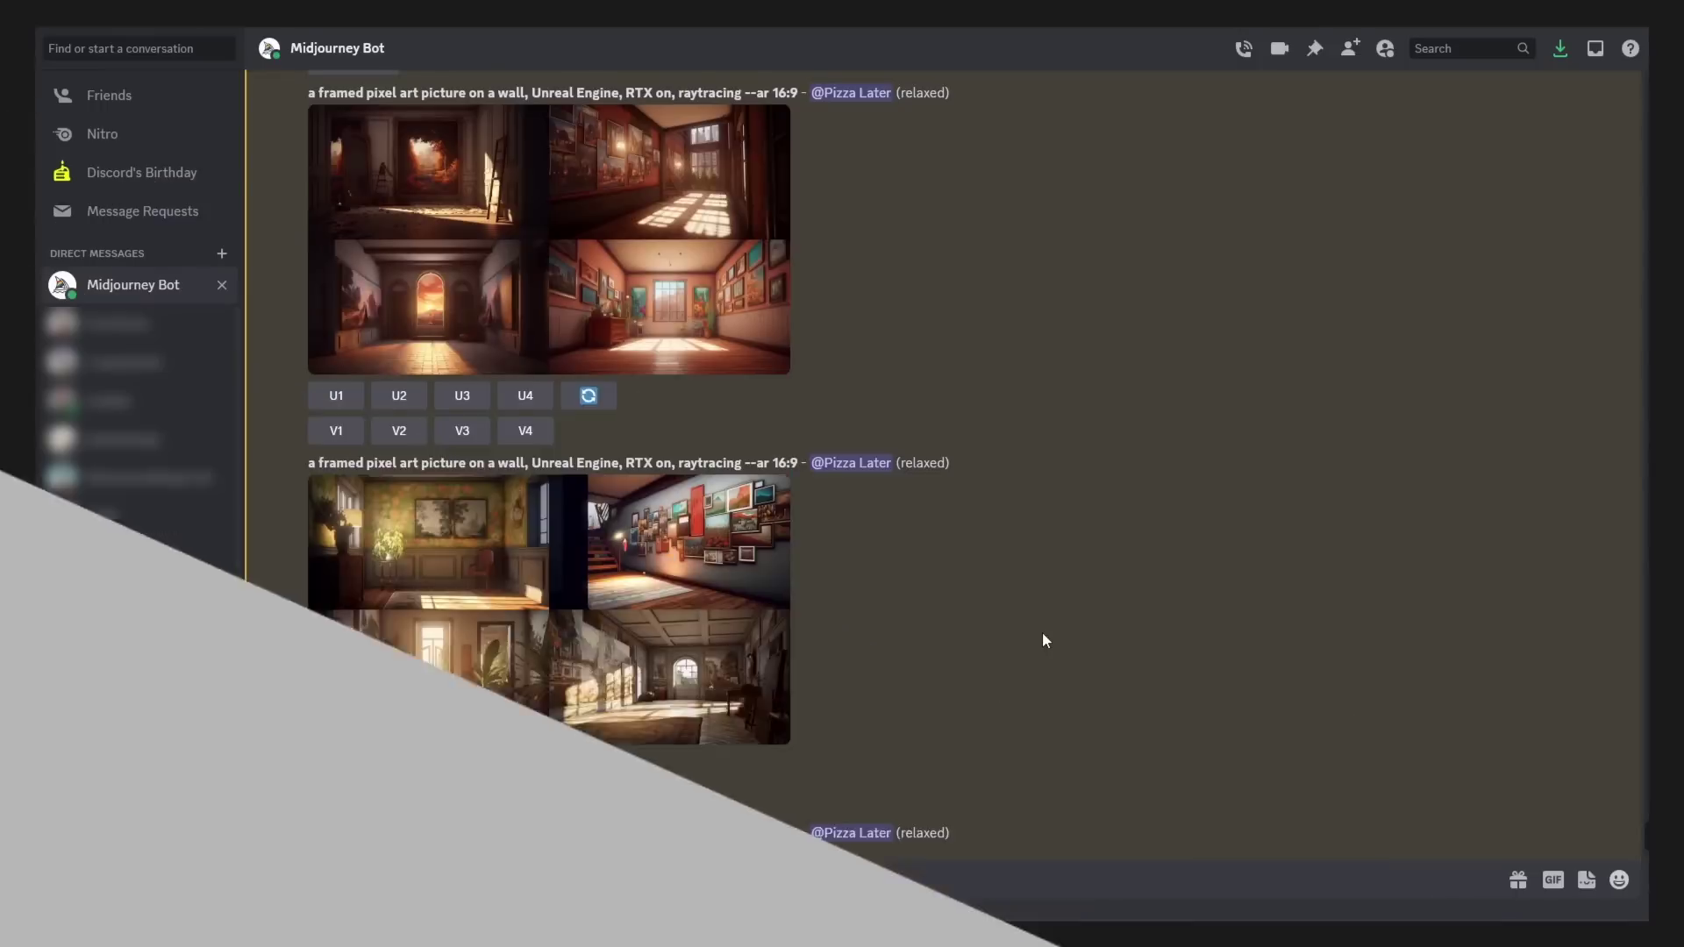
pyautogui.scroll(10, 1044, 631)
pyautogui.scroll(15, 1049, 643)
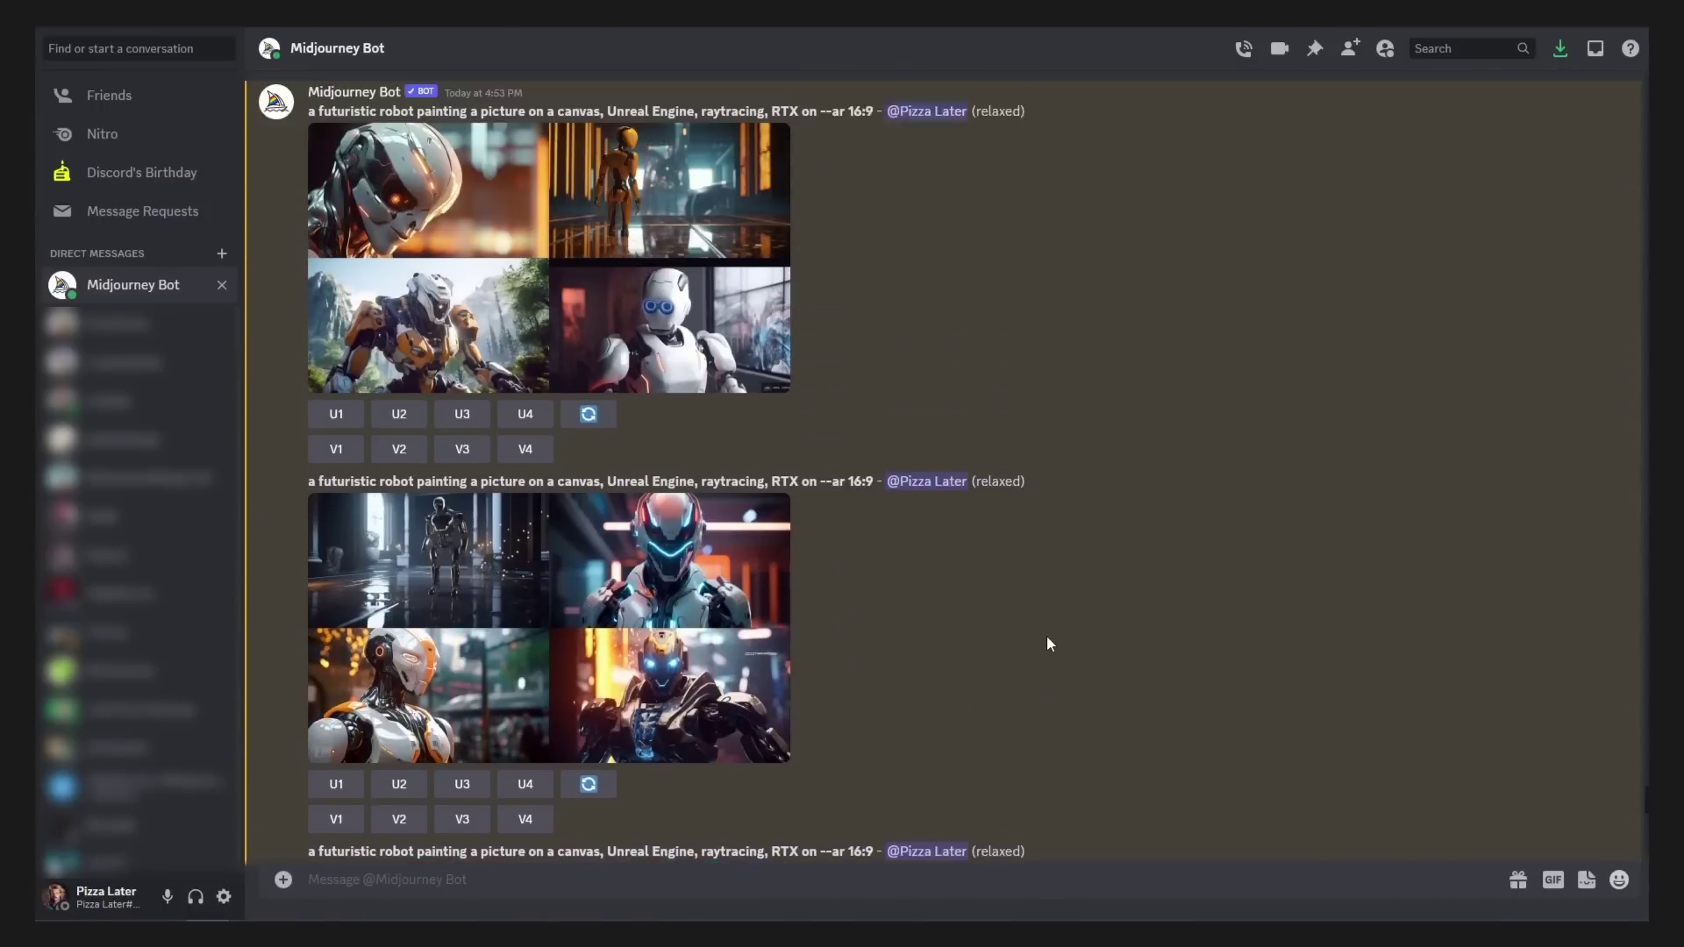
pyautogui.scroll(12, 1049, 642)
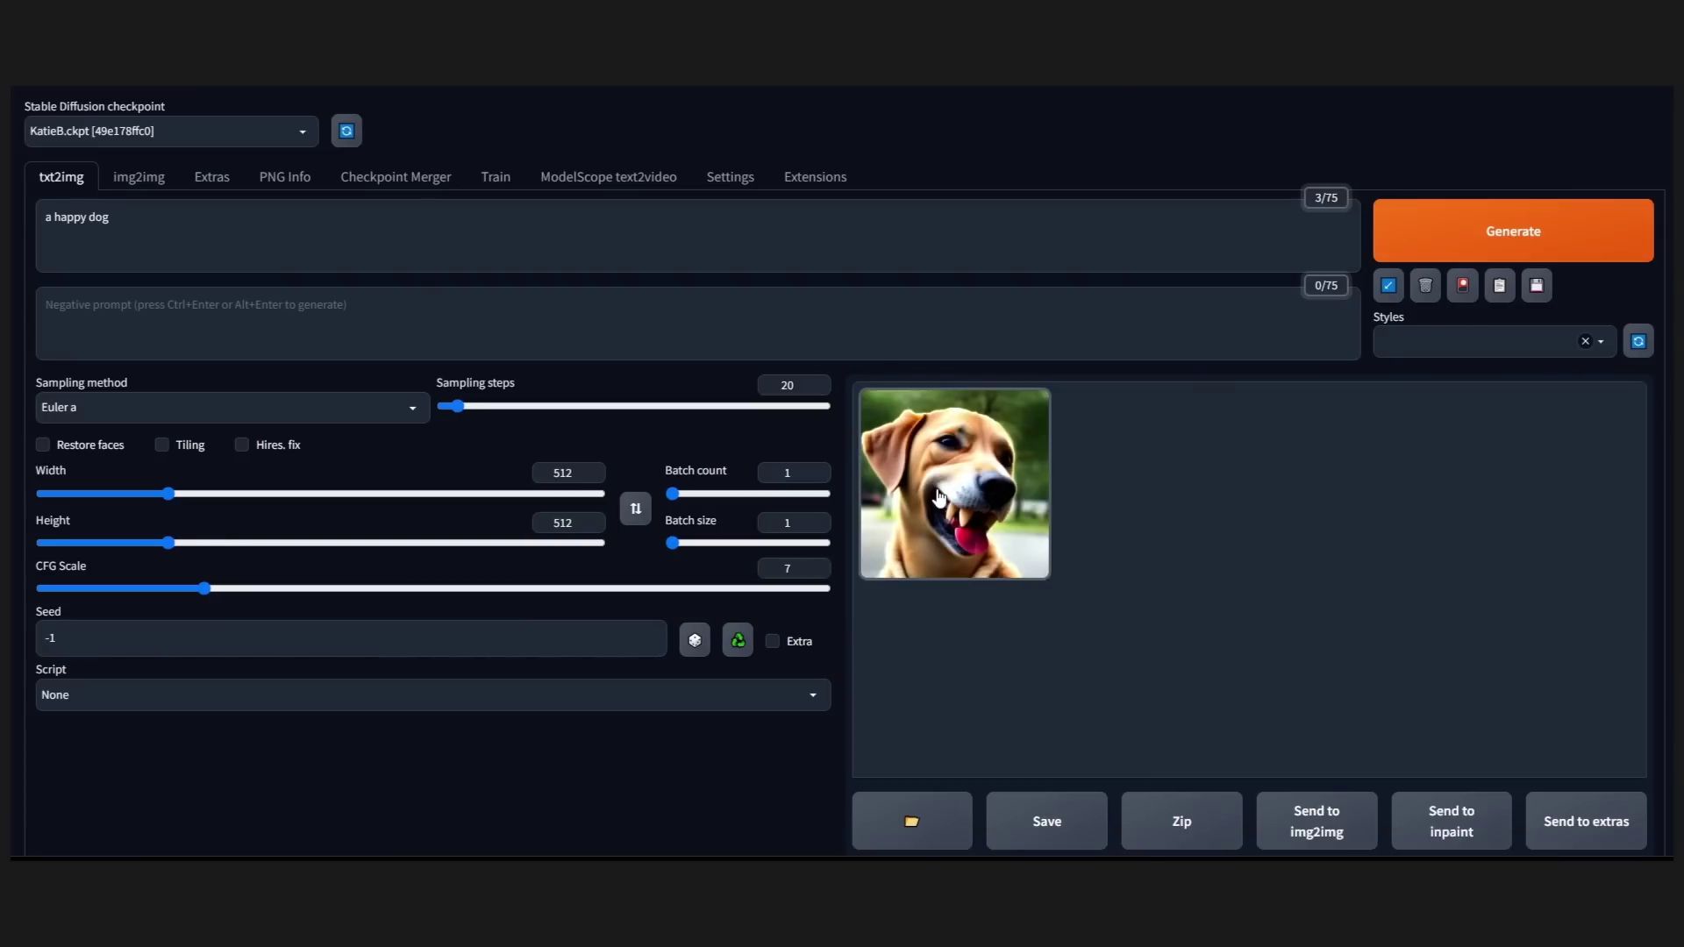
# Step: Enlarge the generated 'a happy dog' 512×512 image in the gallery preview
pyautogui.click(939, 499)
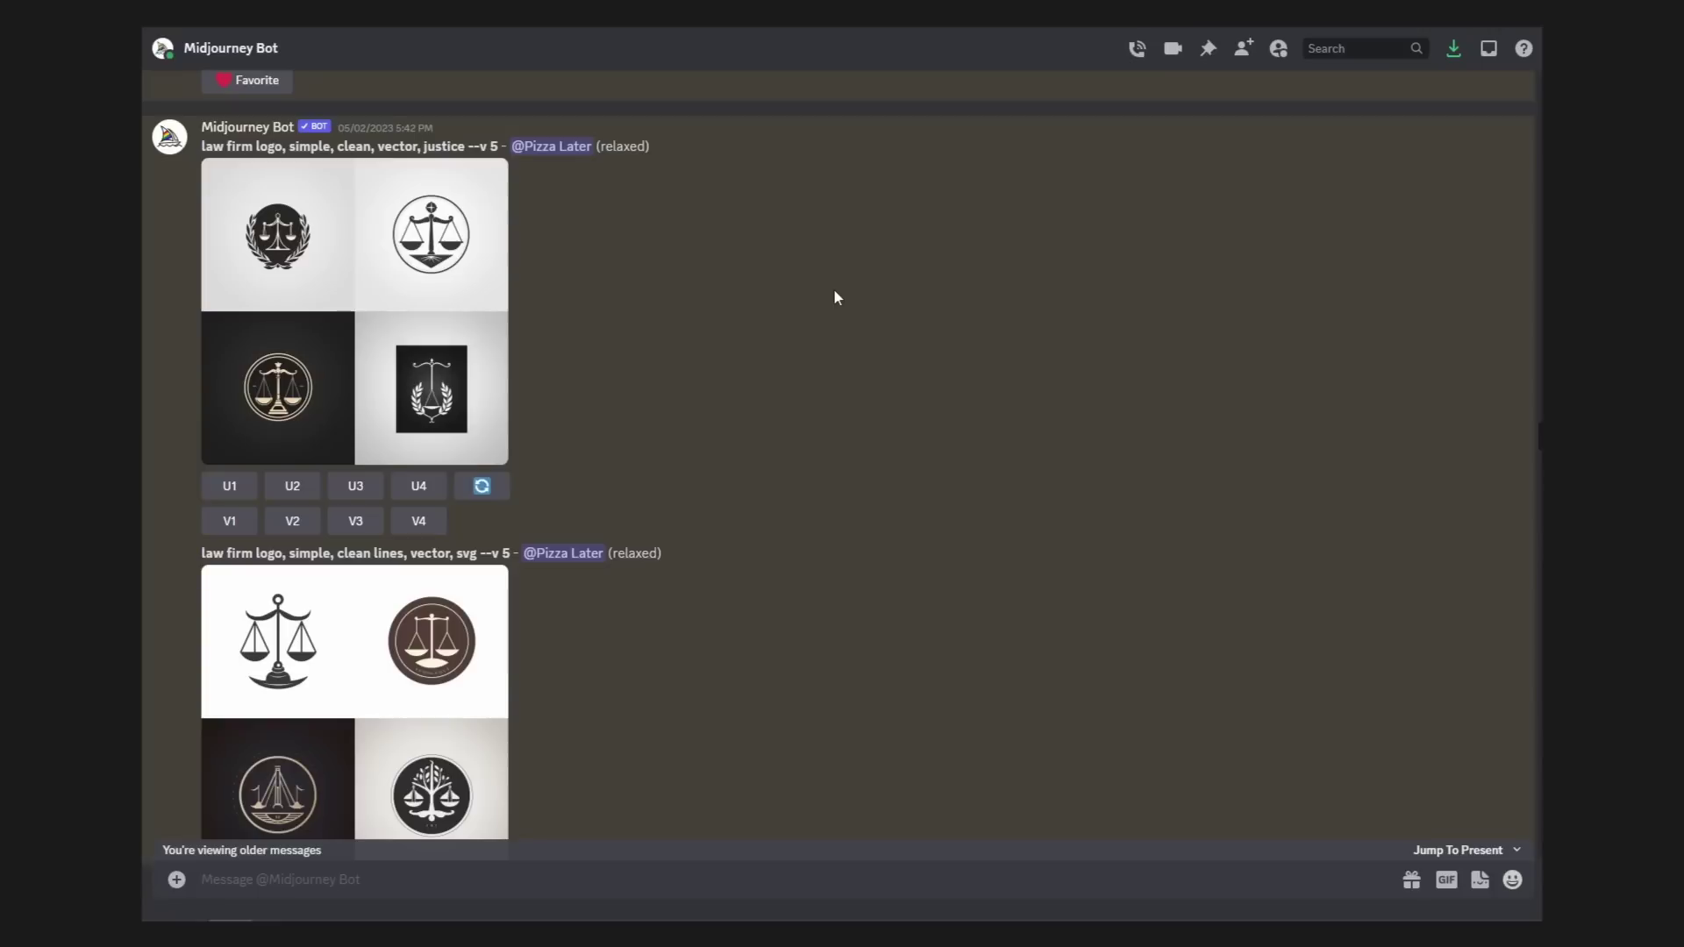
# Step: Scroll past the scales-of-justice logo grids and view the Image #1 upscale of the 1980s justice logo full size
pyautogui.scroll(-4, 834, 293)
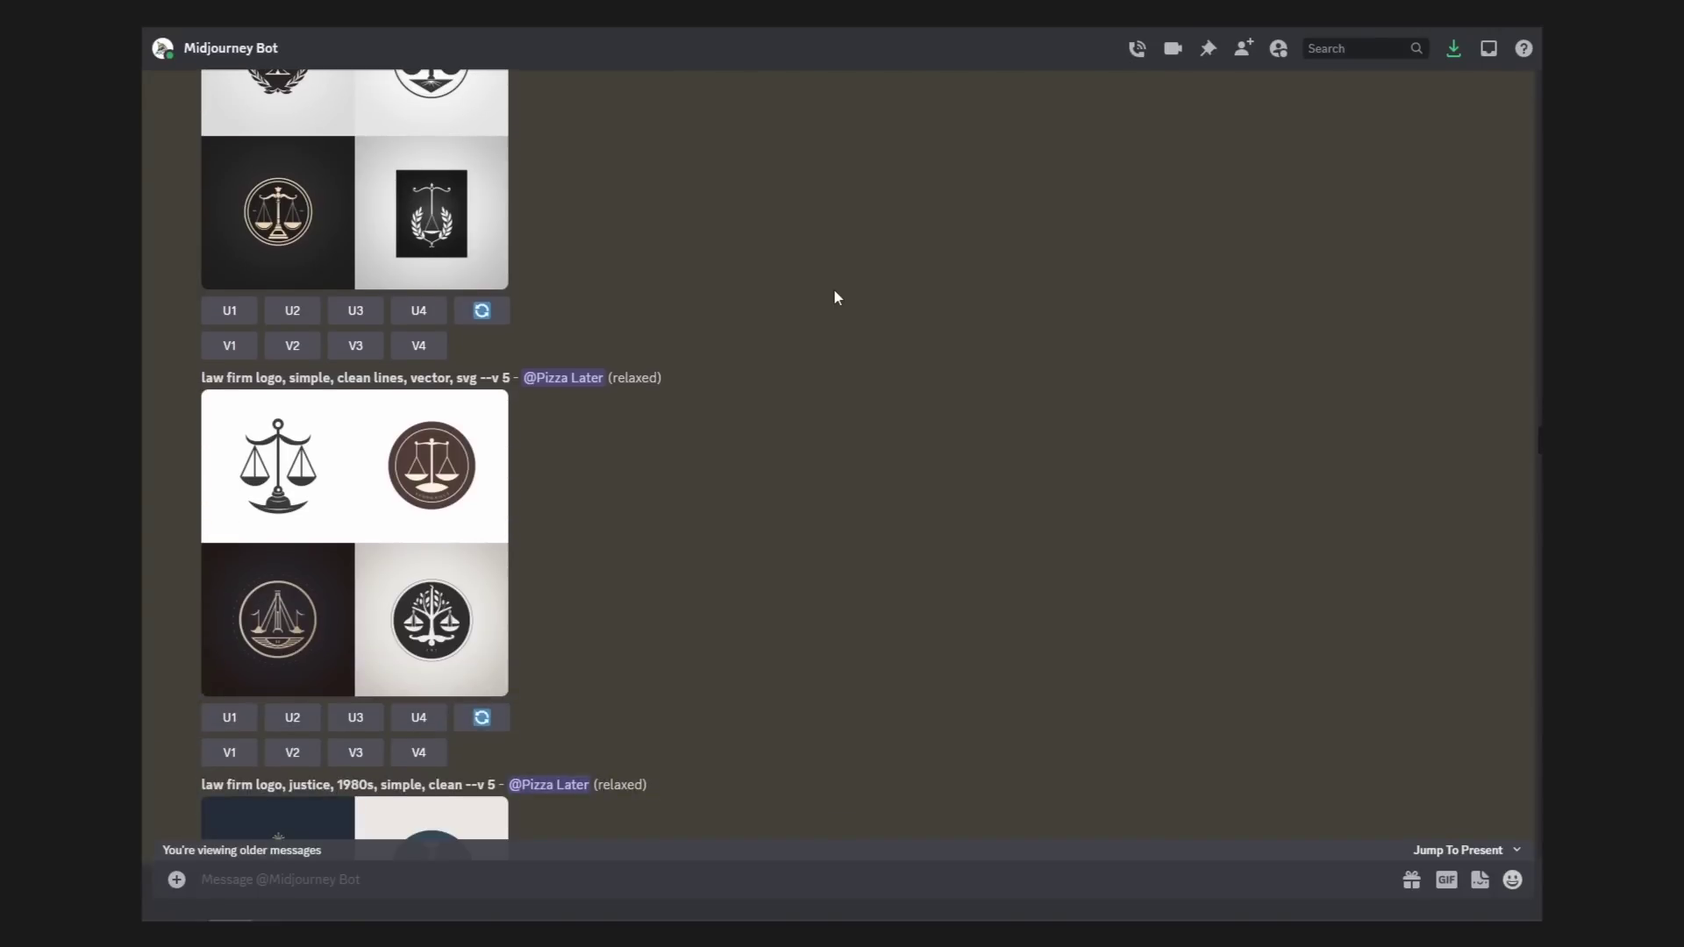
pyautogui.scroll(-4, 834, 297)
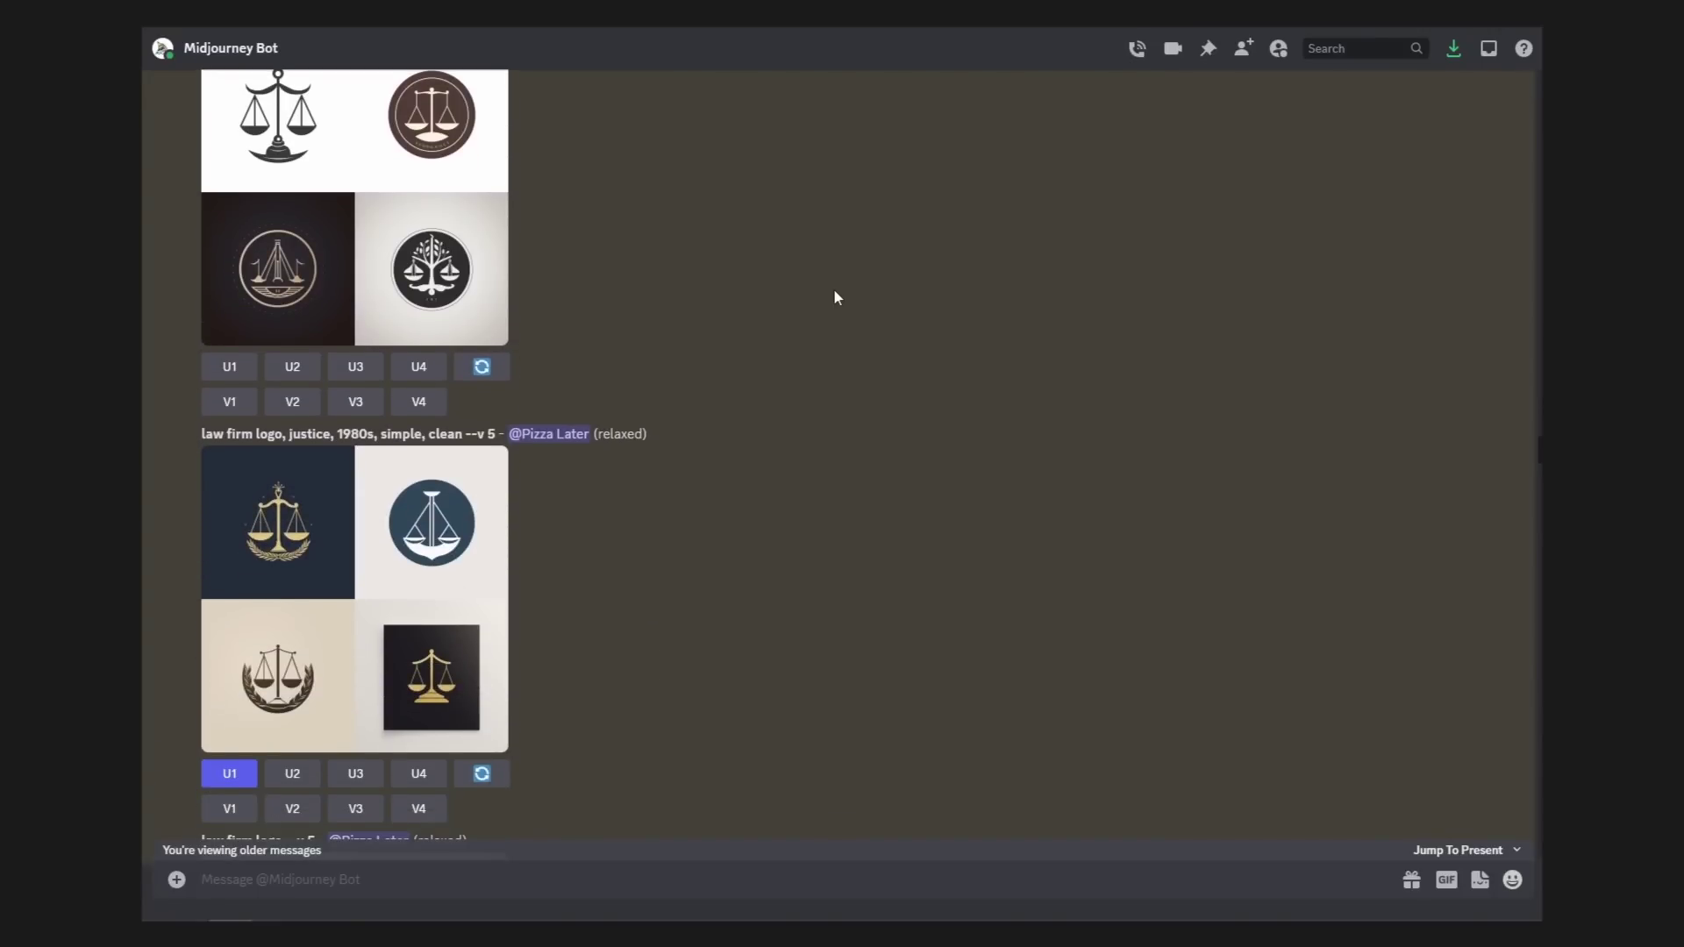
pyautogui.scroll(-6, 835, 293)
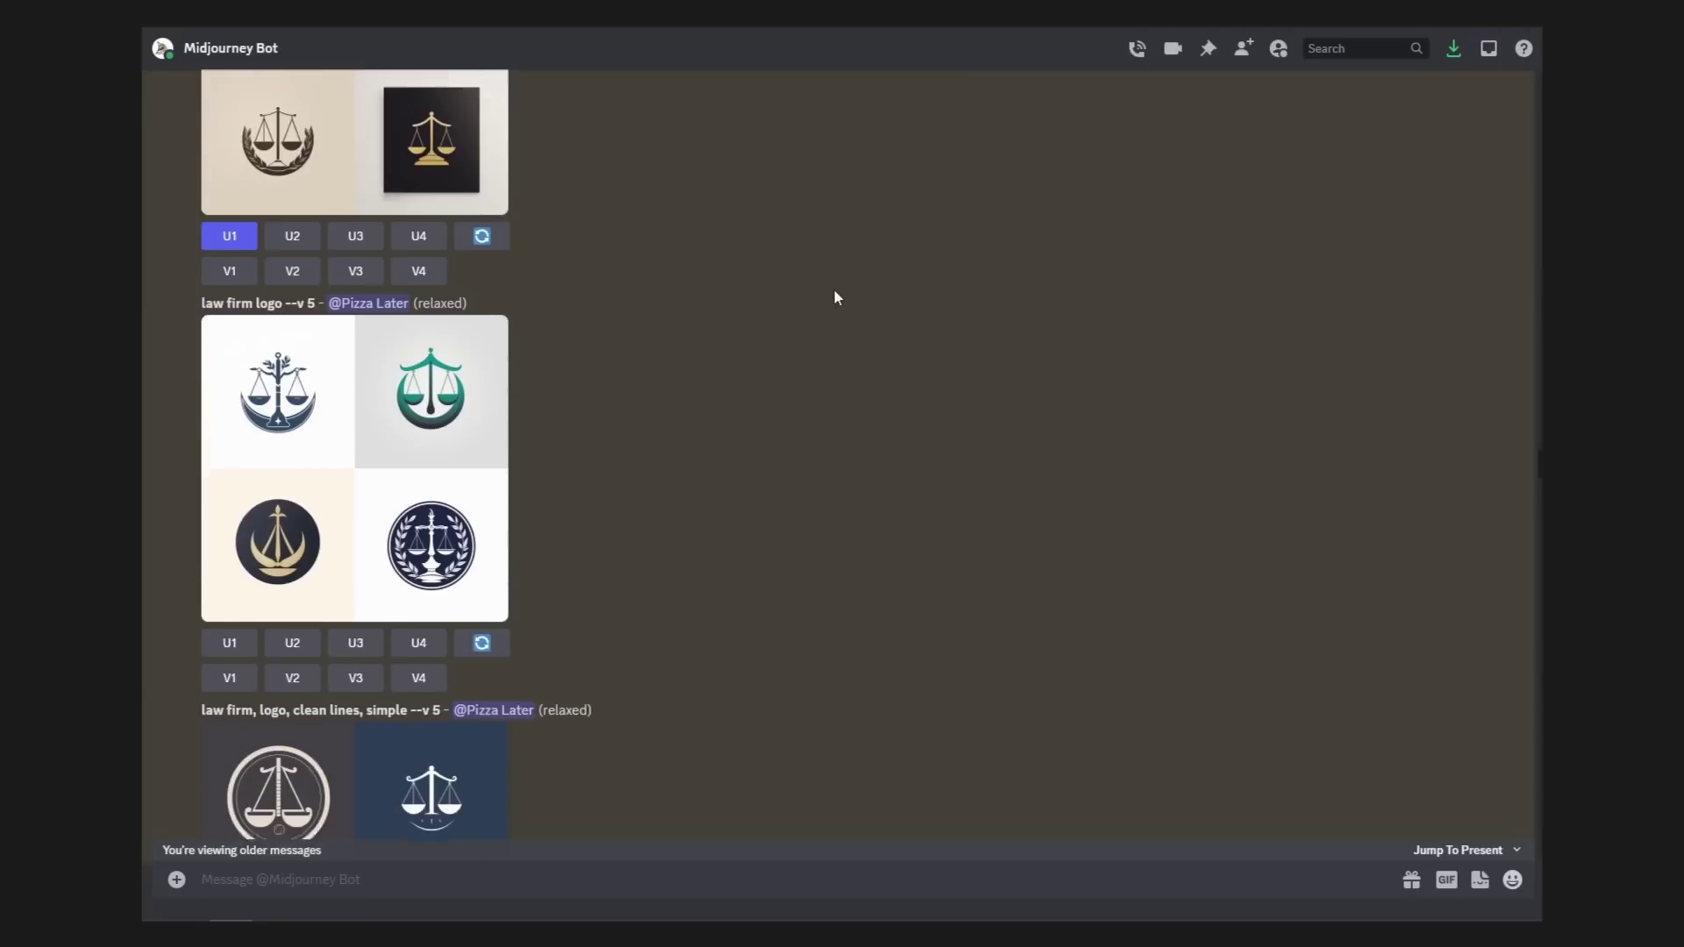
pyautogui.scroll(-5, 835, 297)
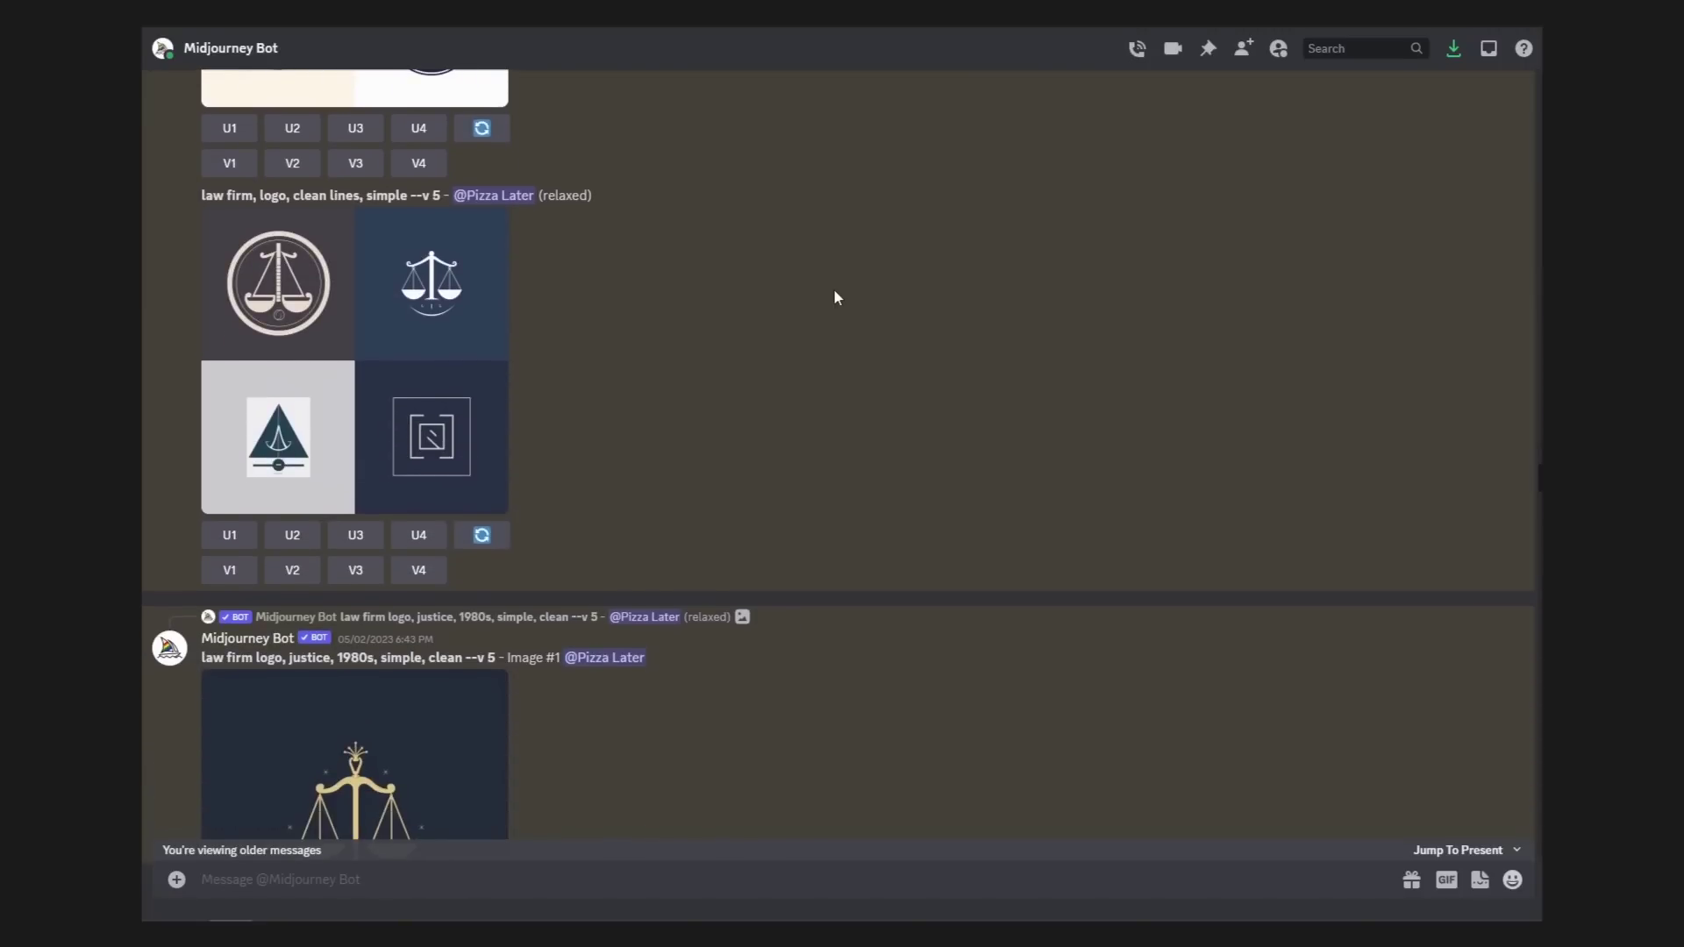
pyautogui.scroll(-1, 835, 296)
pyautogui.click(442, 638)
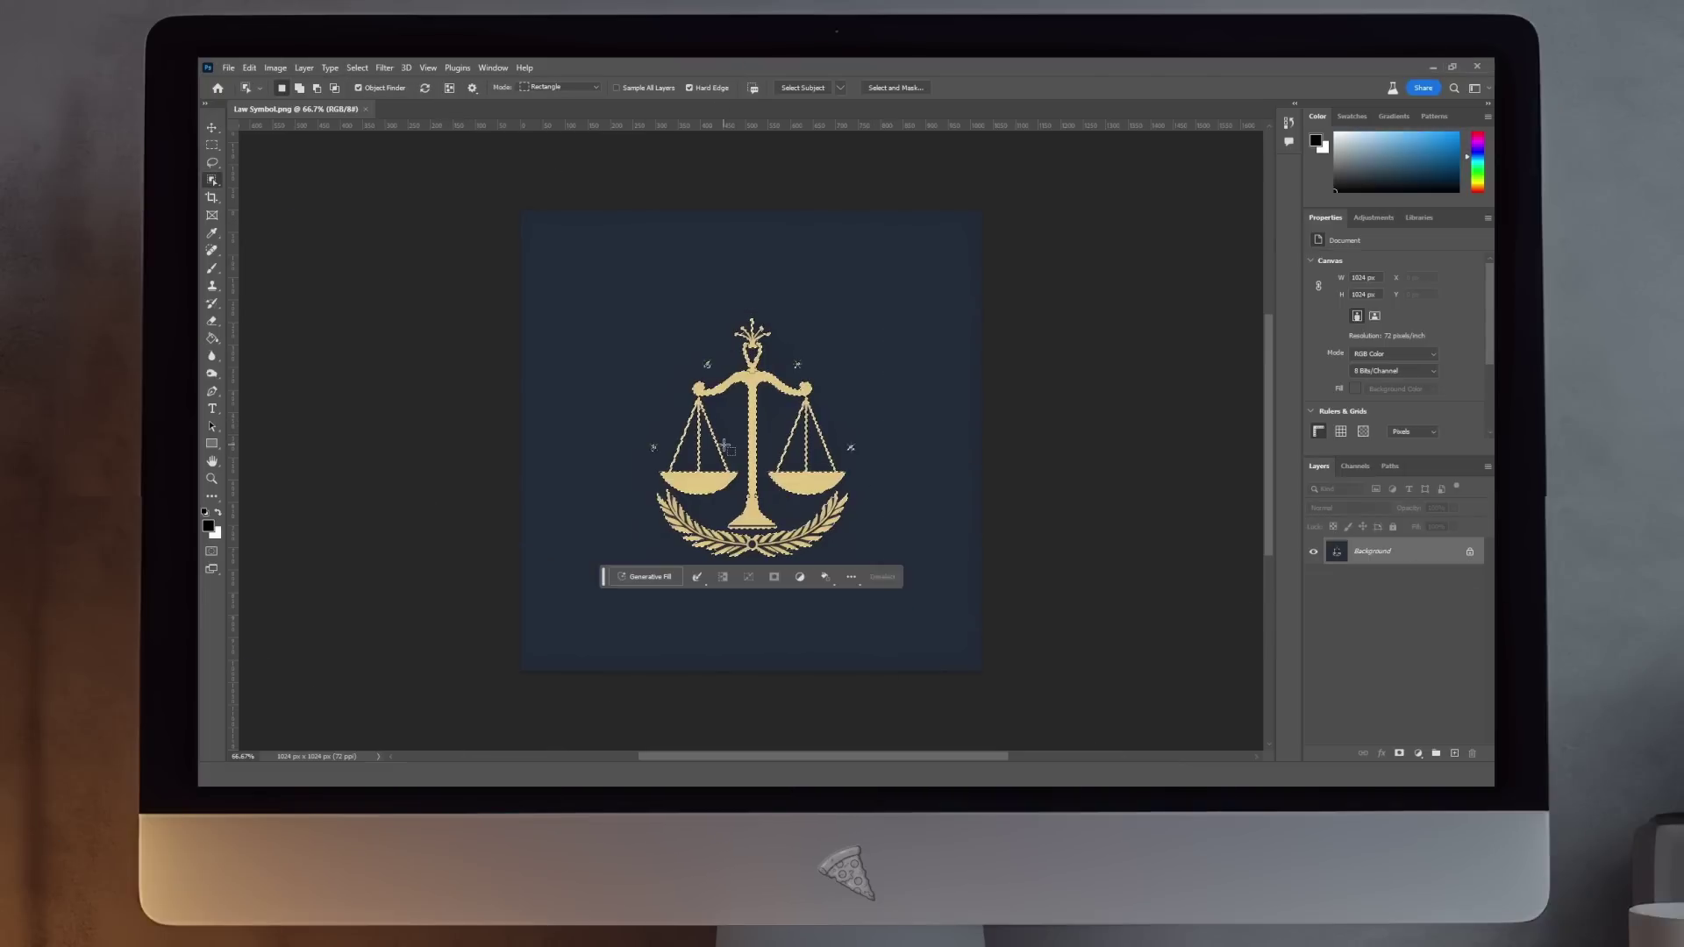
# Step: Unlock the Background layer and delete the dark blue area around the gold scales, then deselect
pyautogui.click(1470, 551)
pyautogui.hotkey('ctrl', 'shift', 'i')
pyautogui.press('Delete')
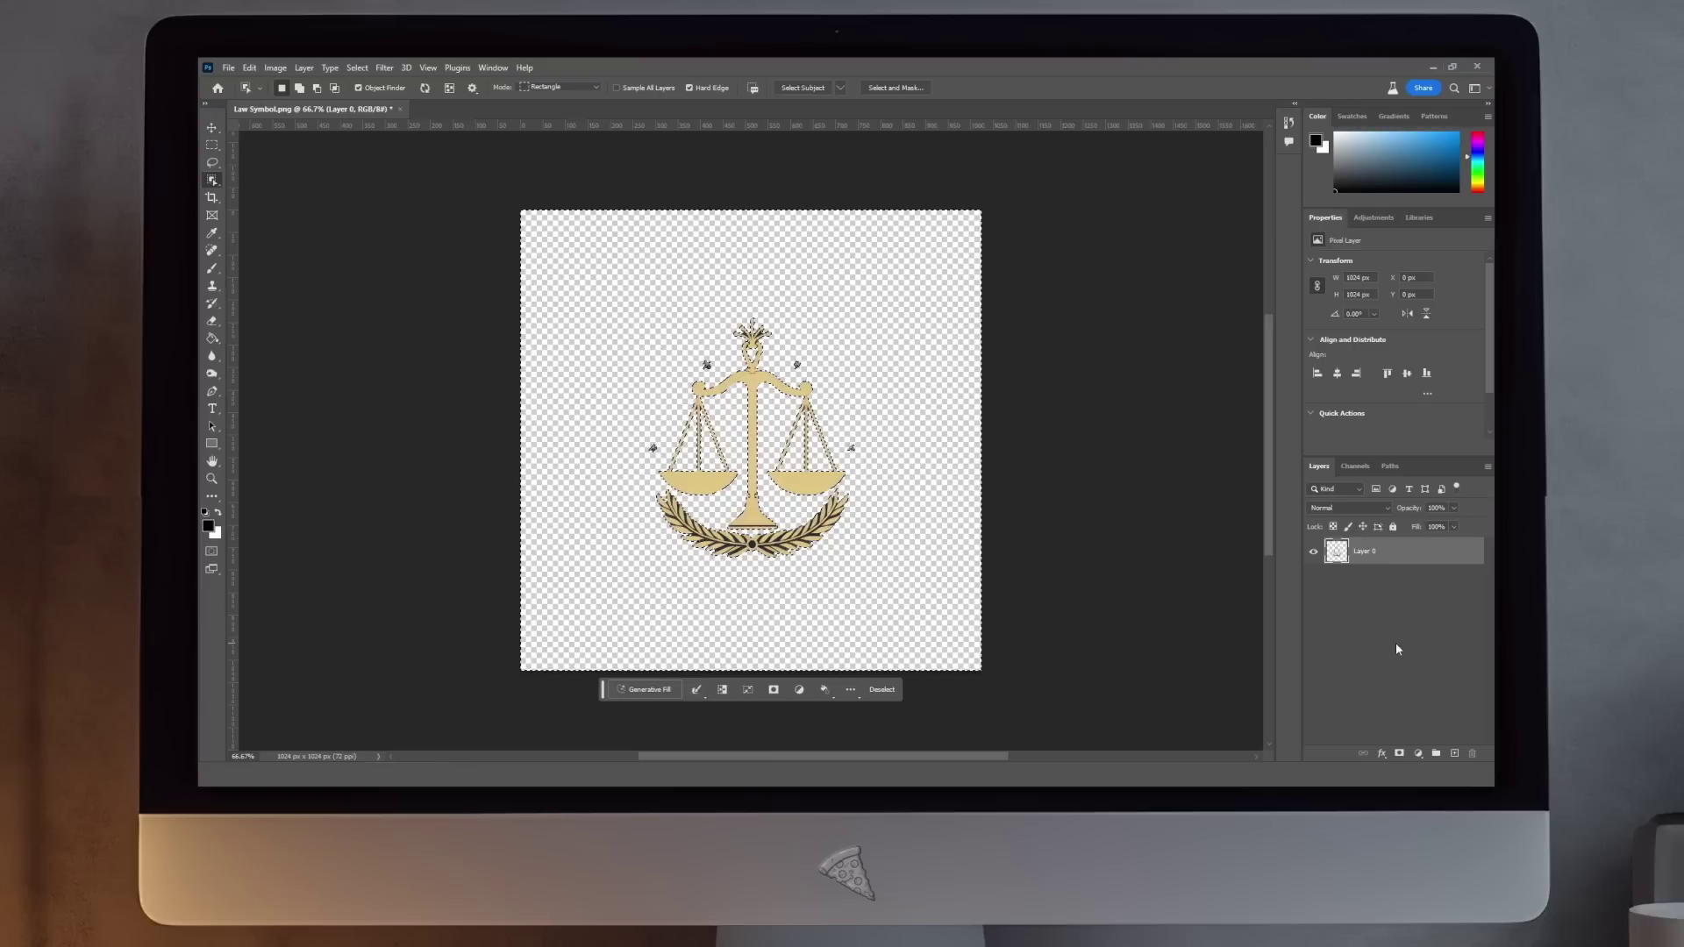
pyautogui.press('m')
pyautogui.hotkey('ctrl', 'd')
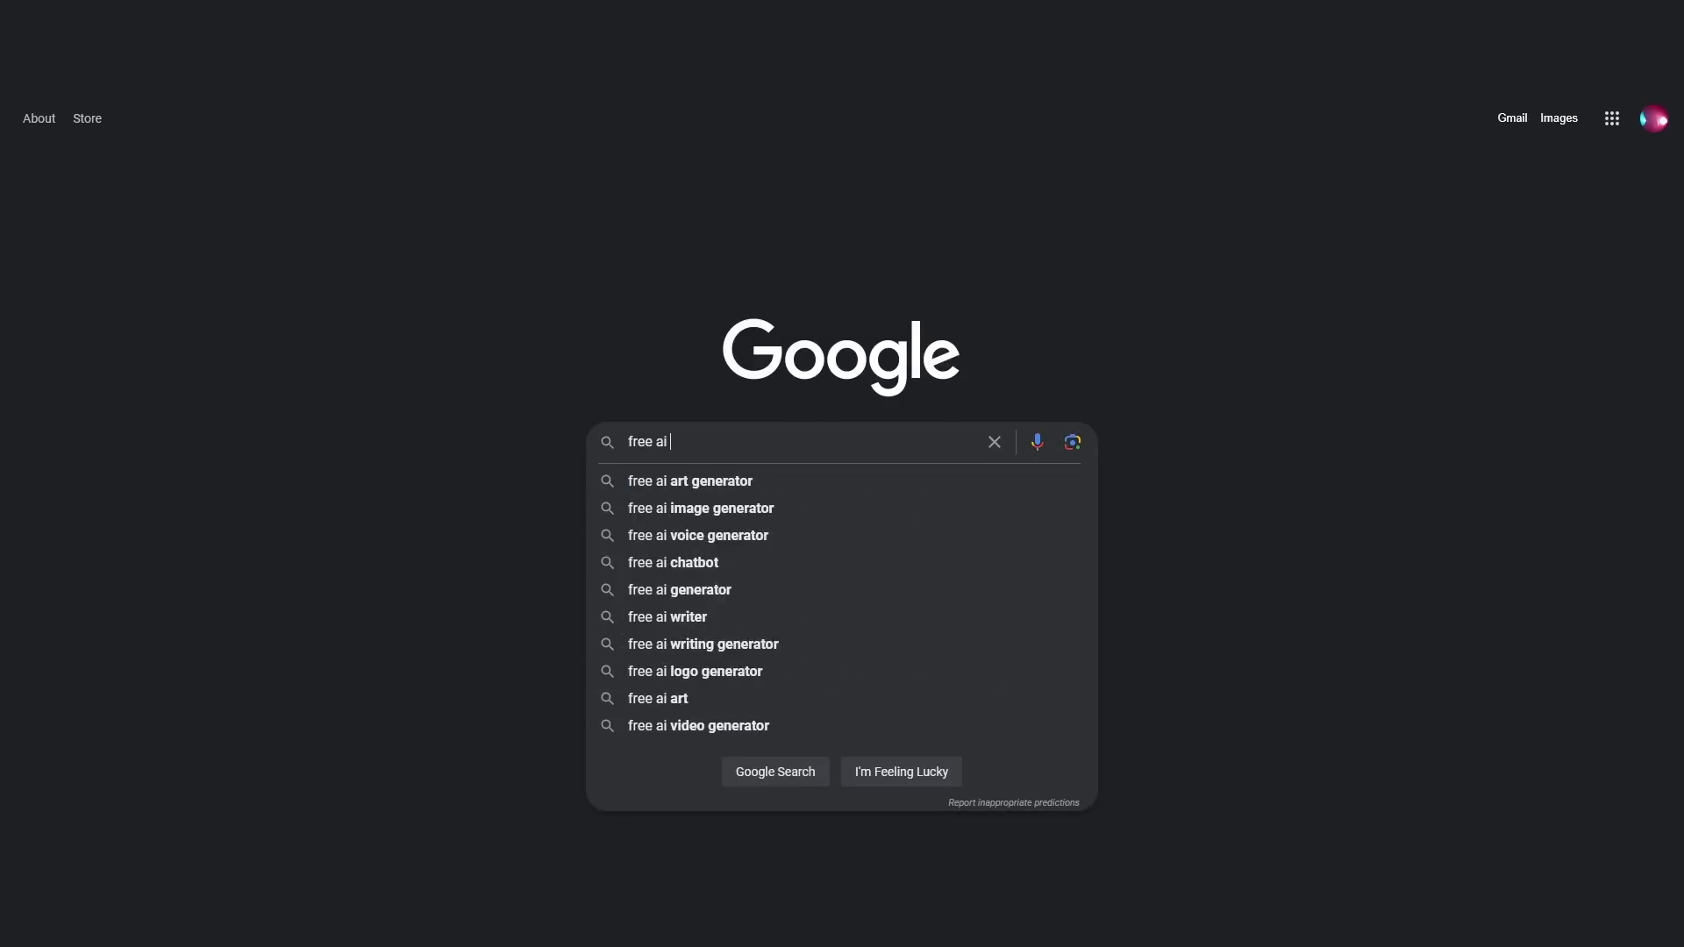
# Step: Search Google for 'free ai music generator' and scroll down the results
pyautogui.press('Return')
pyautogui.scroll(-10, 858, 490)
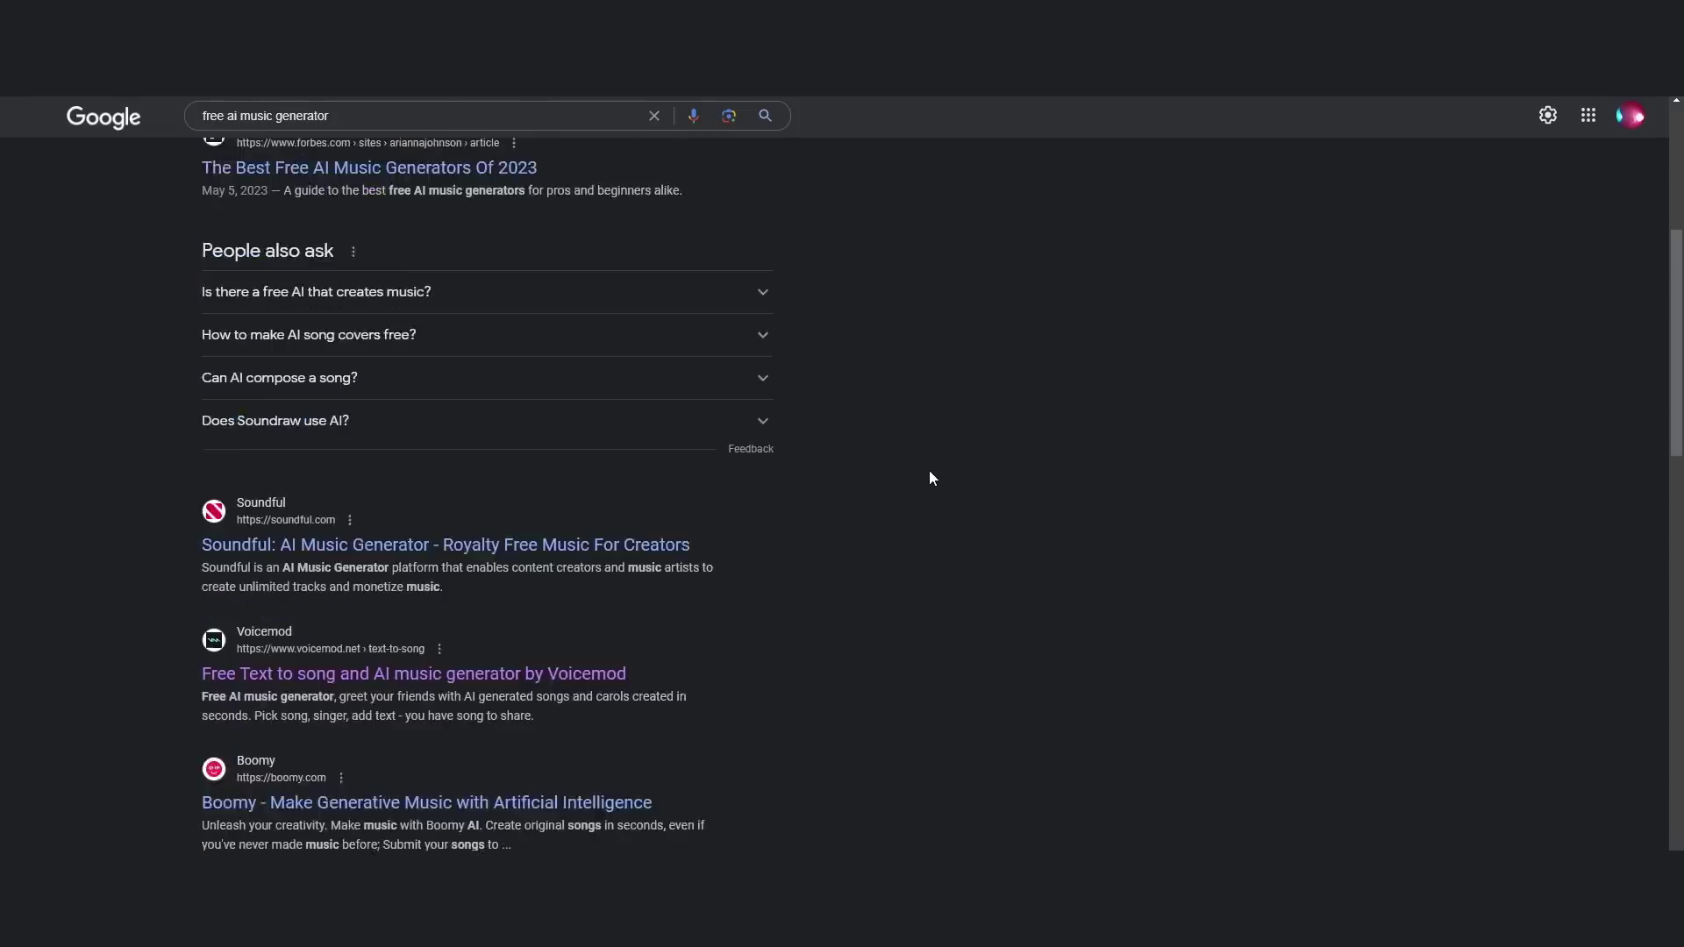
# Step: Generate tracks from 'most beautiful piece of music ever made, orchestral, strong section' and play Track 02
pyautogui.scroll(-5, 931, 474)
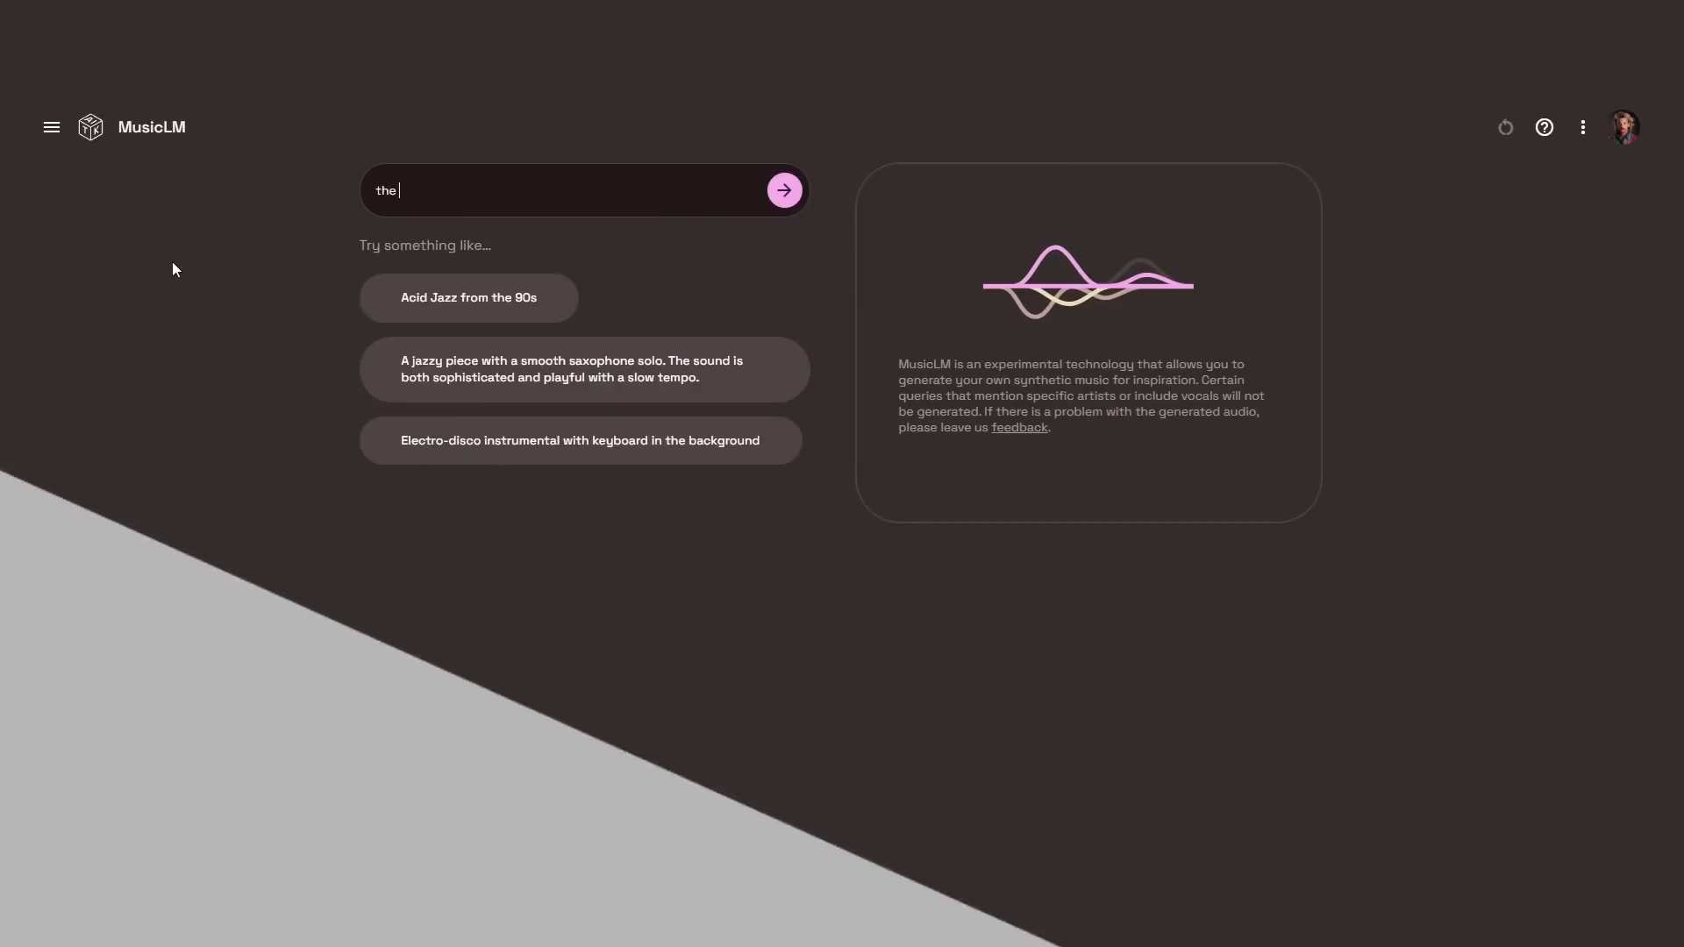
pyautogui.write('most beautiful piece of music ever made, orchestral,')
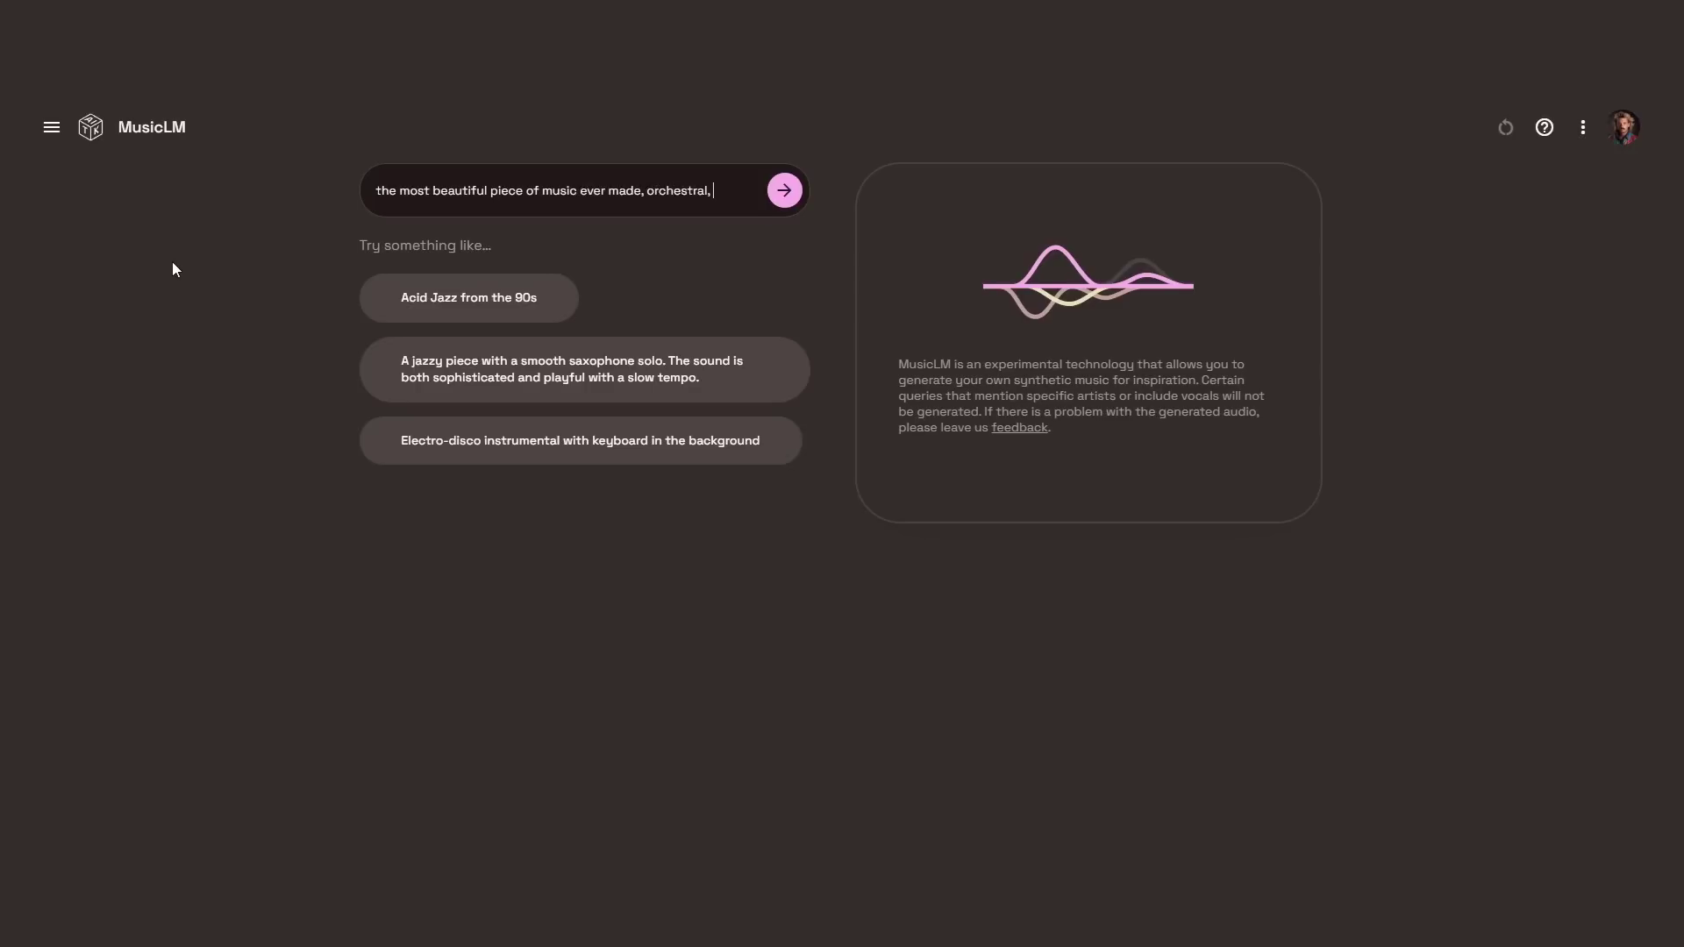
pyautogui.write(' strong section')
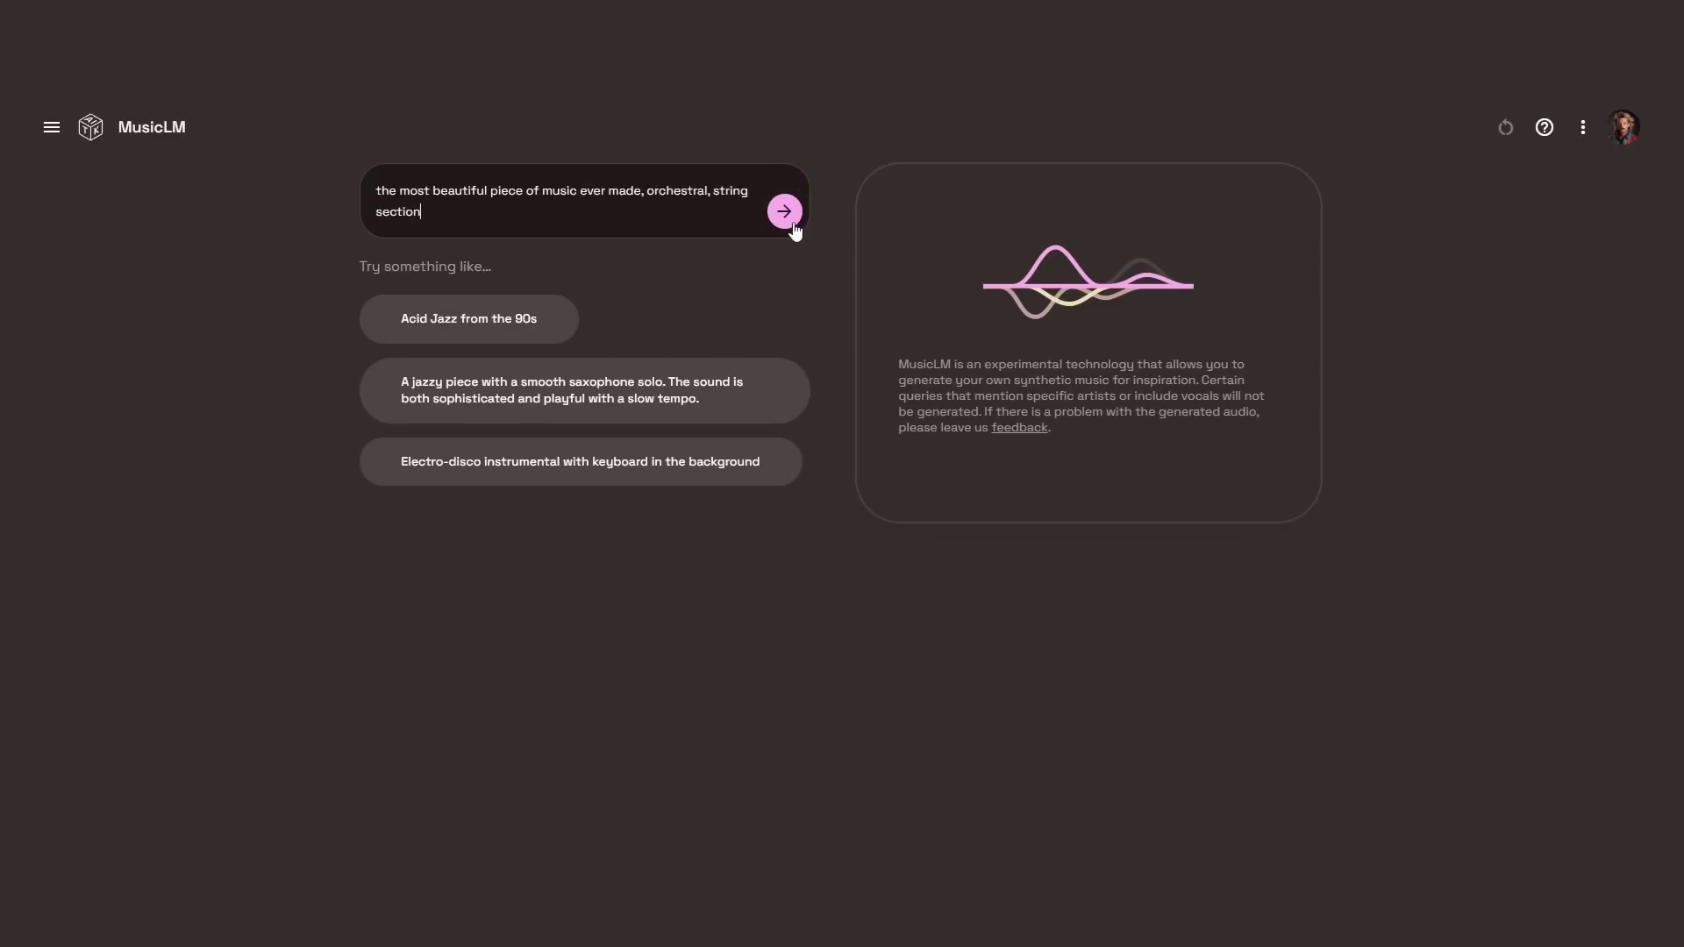
pyautogui.click(785, 211)
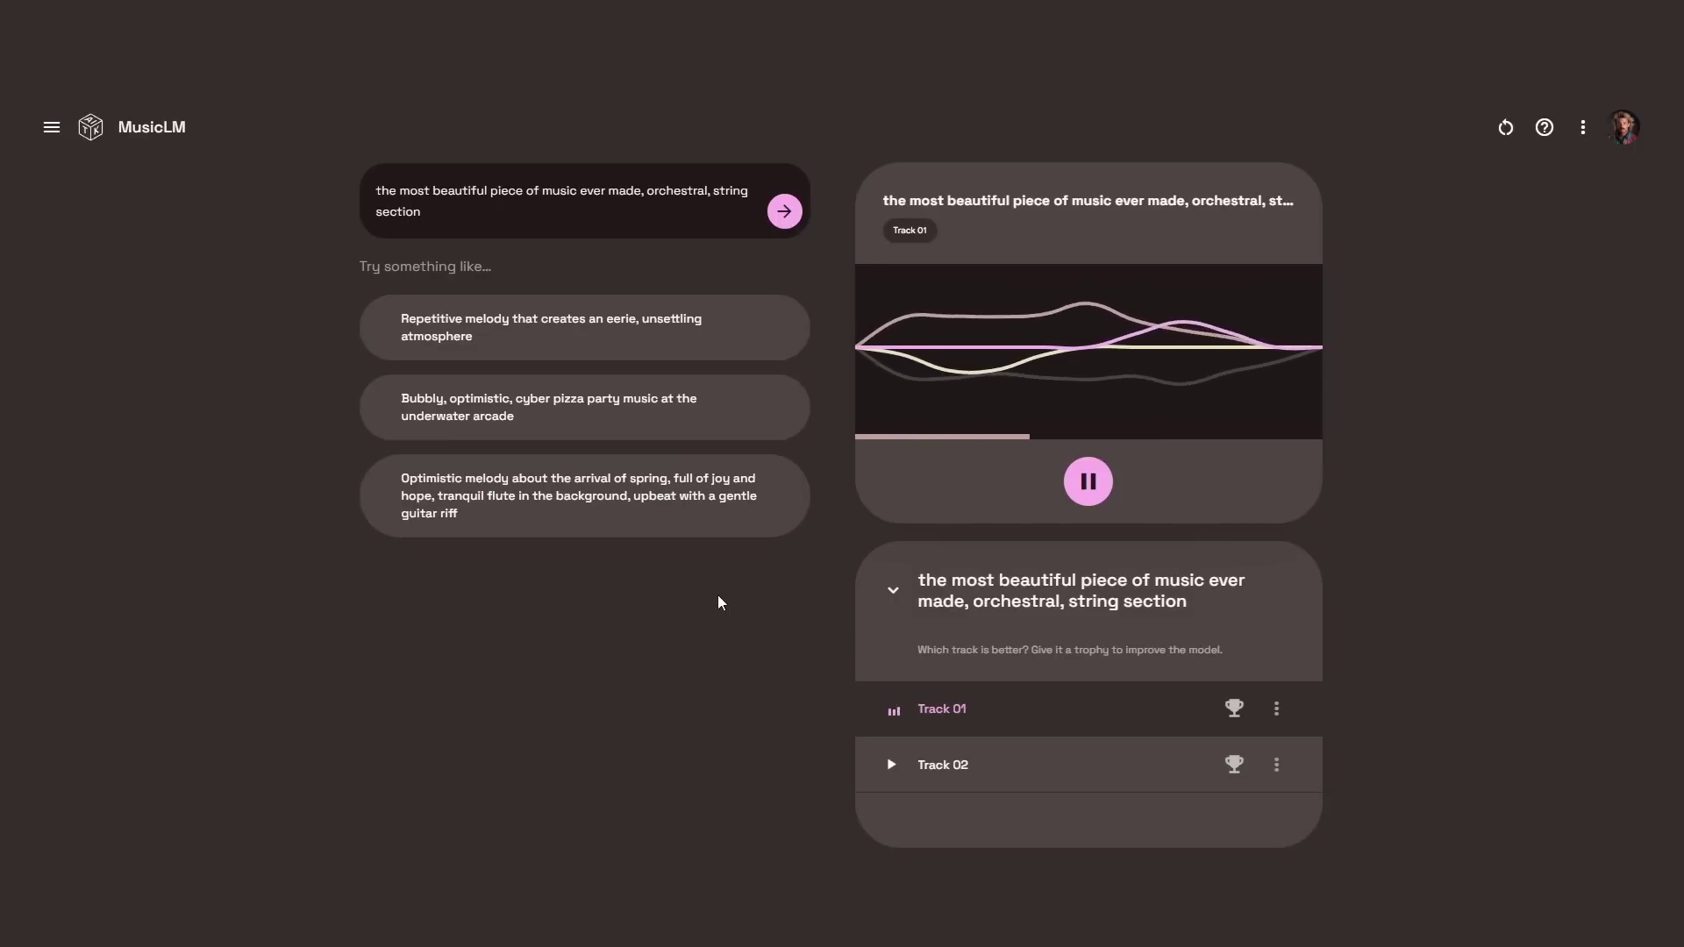
pyautogui.click(891, 765)
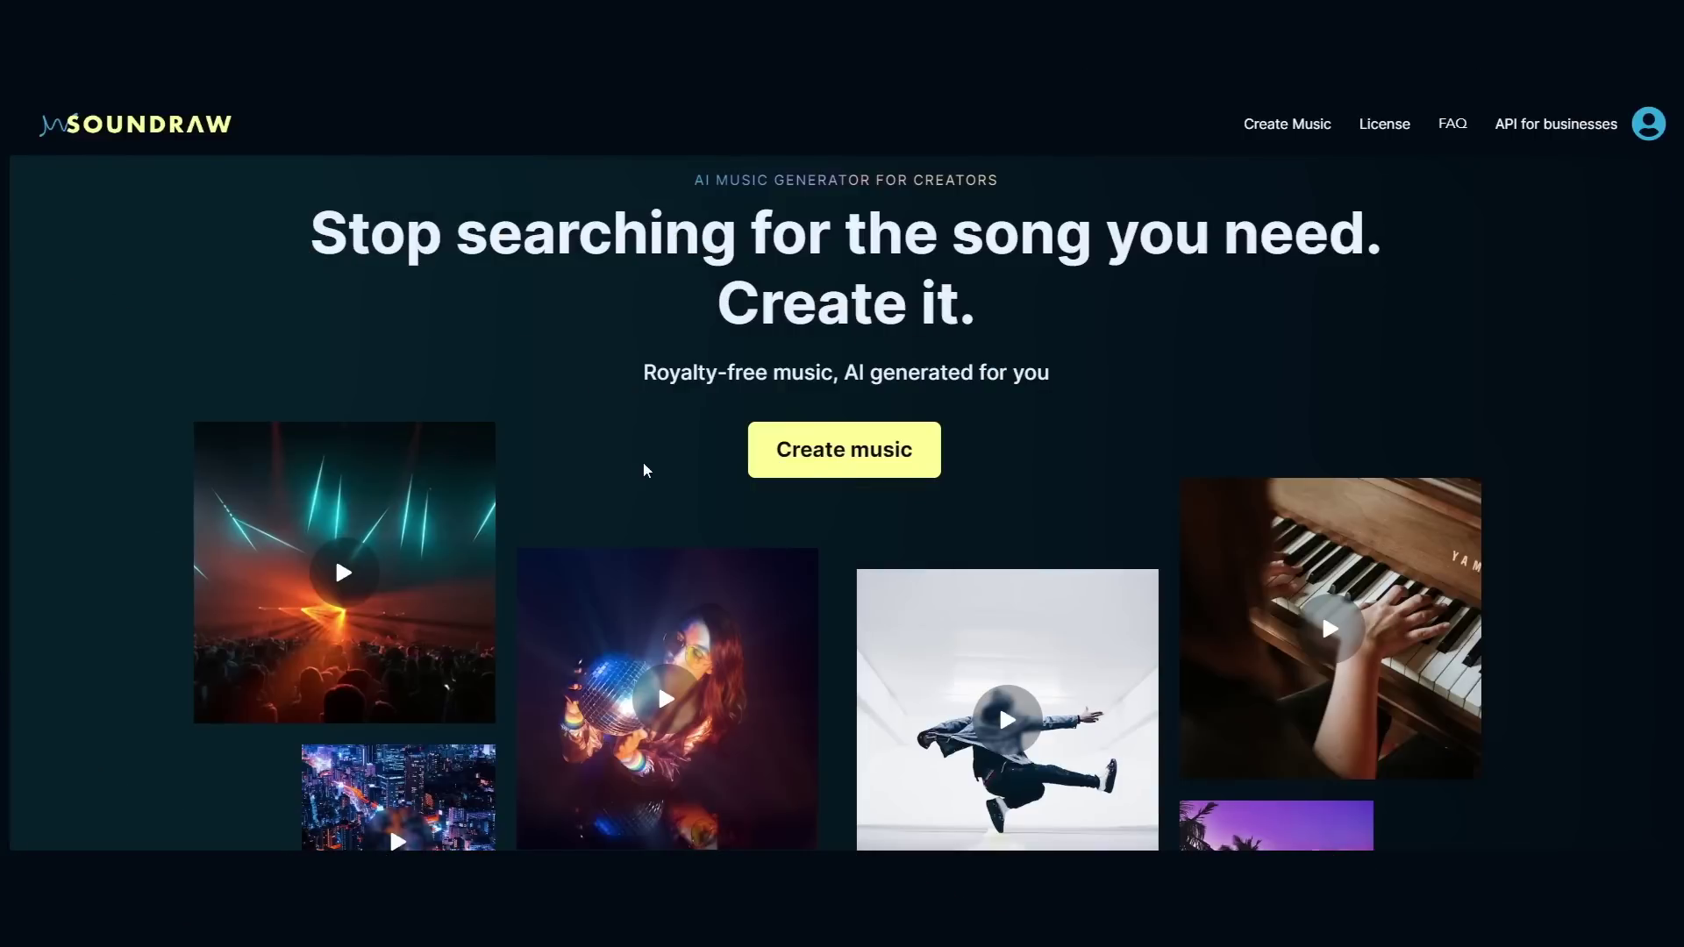
# Step: Create Soundraw music with Happy mood, Orchestra genre, Ads & Trailers theme and 0:30 length
pyautogui.click(873, 459)
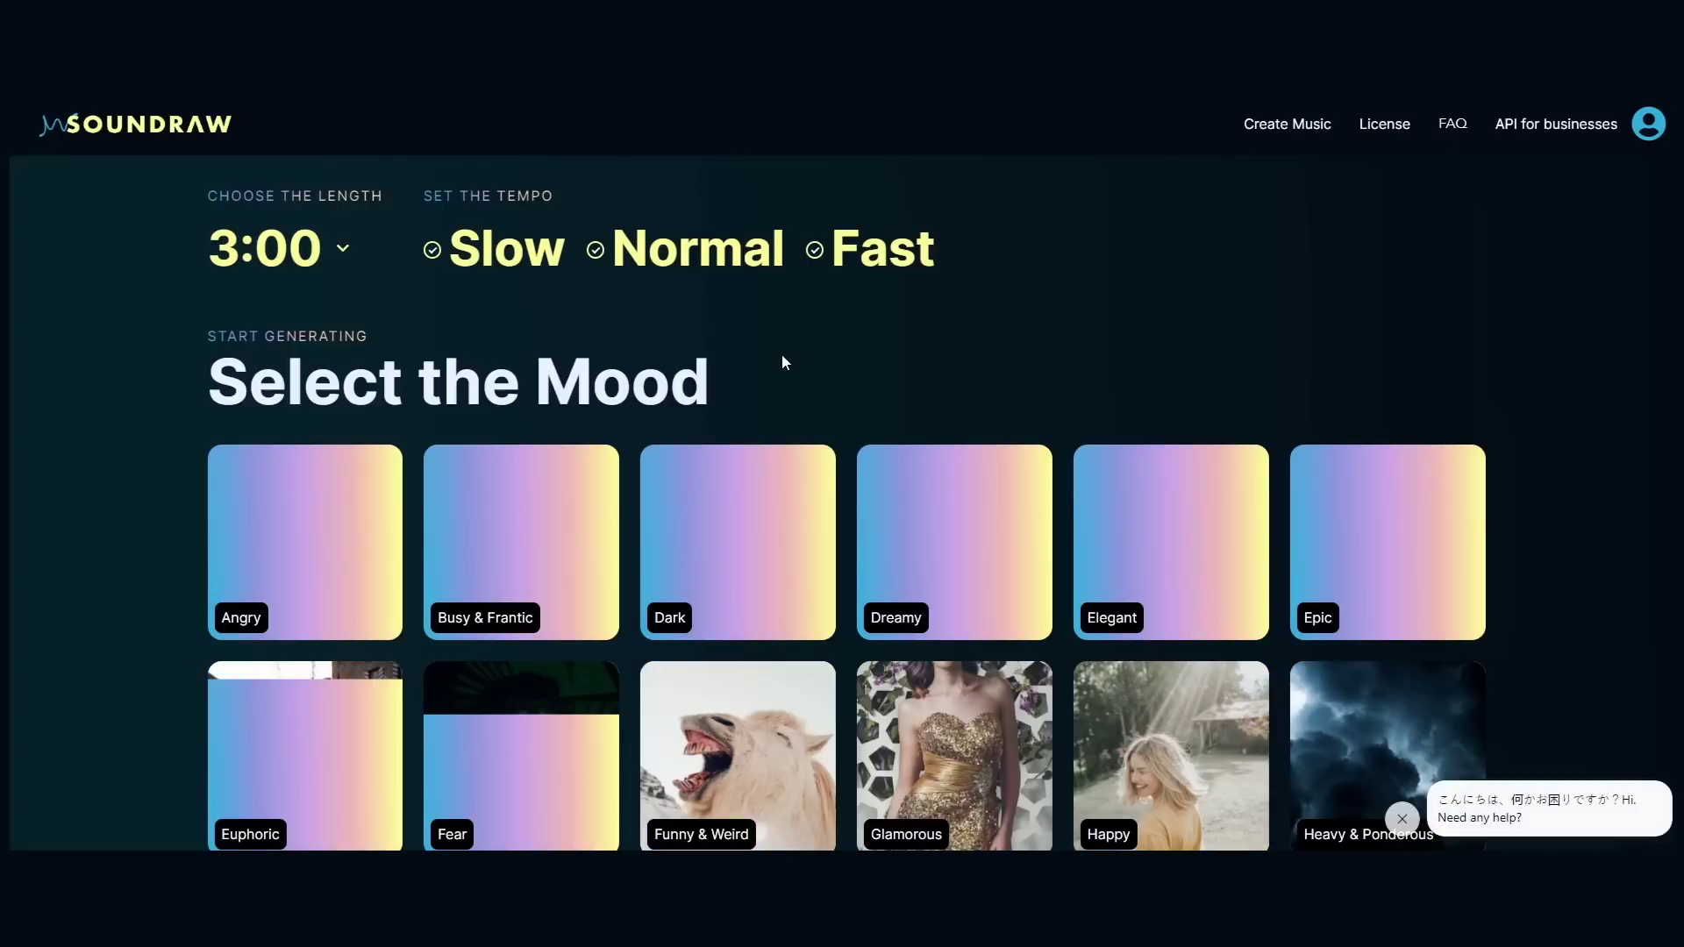
pyautogui.scroll(-3, 781, 356)
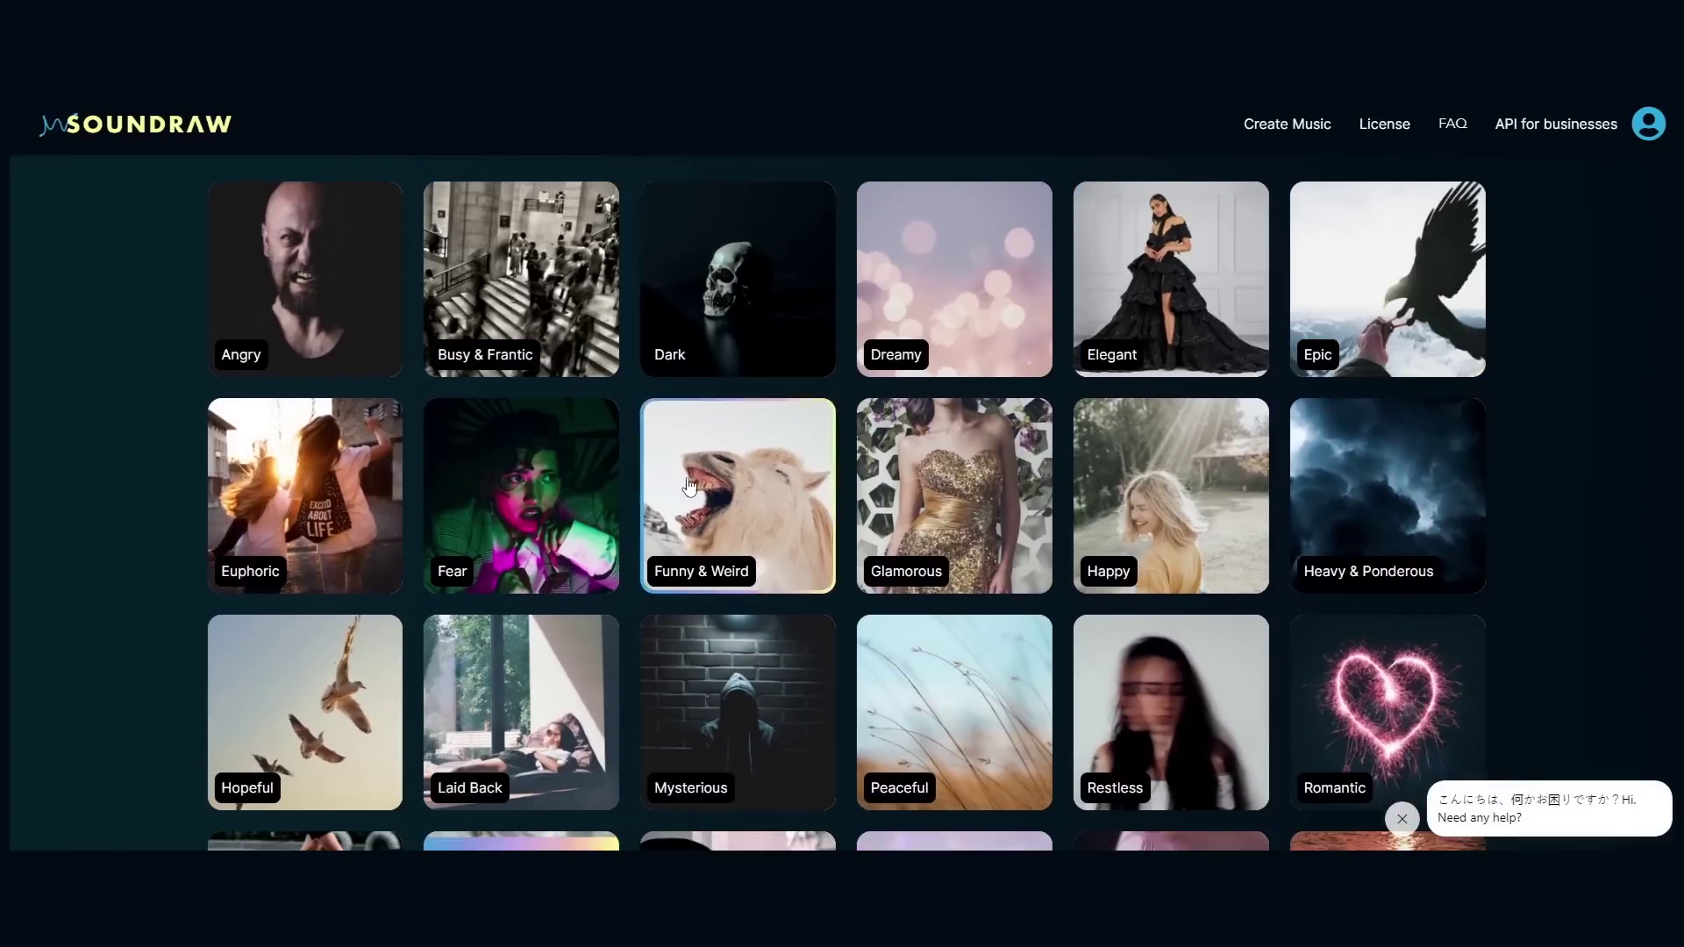
pyautogui.click(1171, 496)
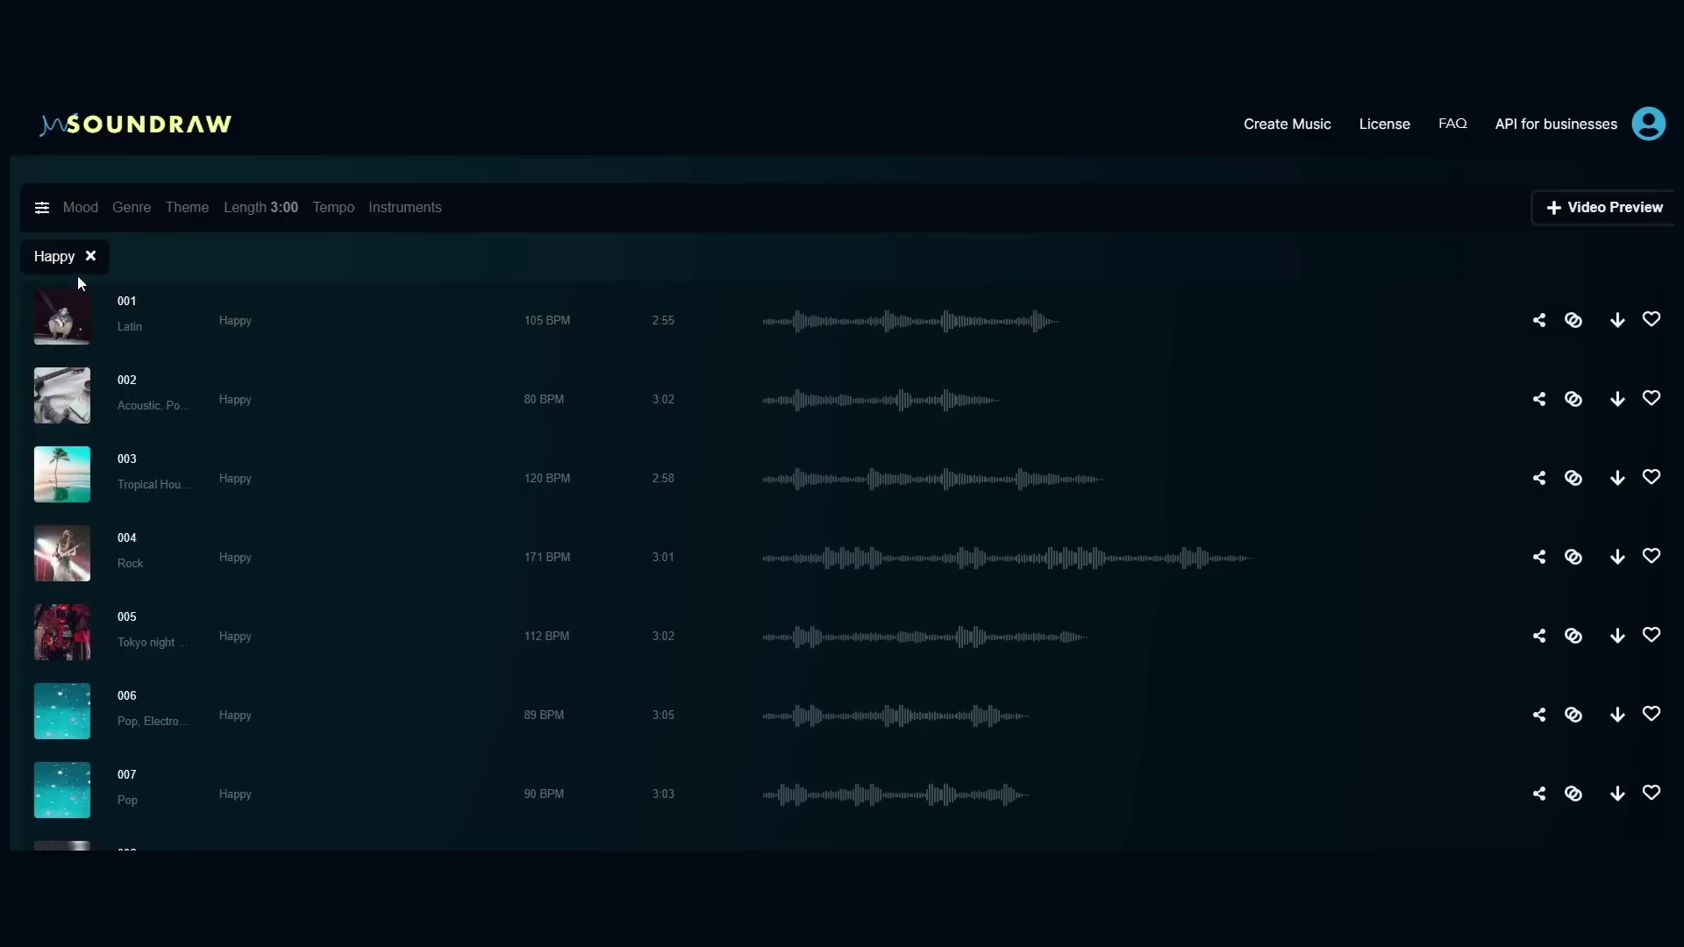
pyautogui.click(132, 210)
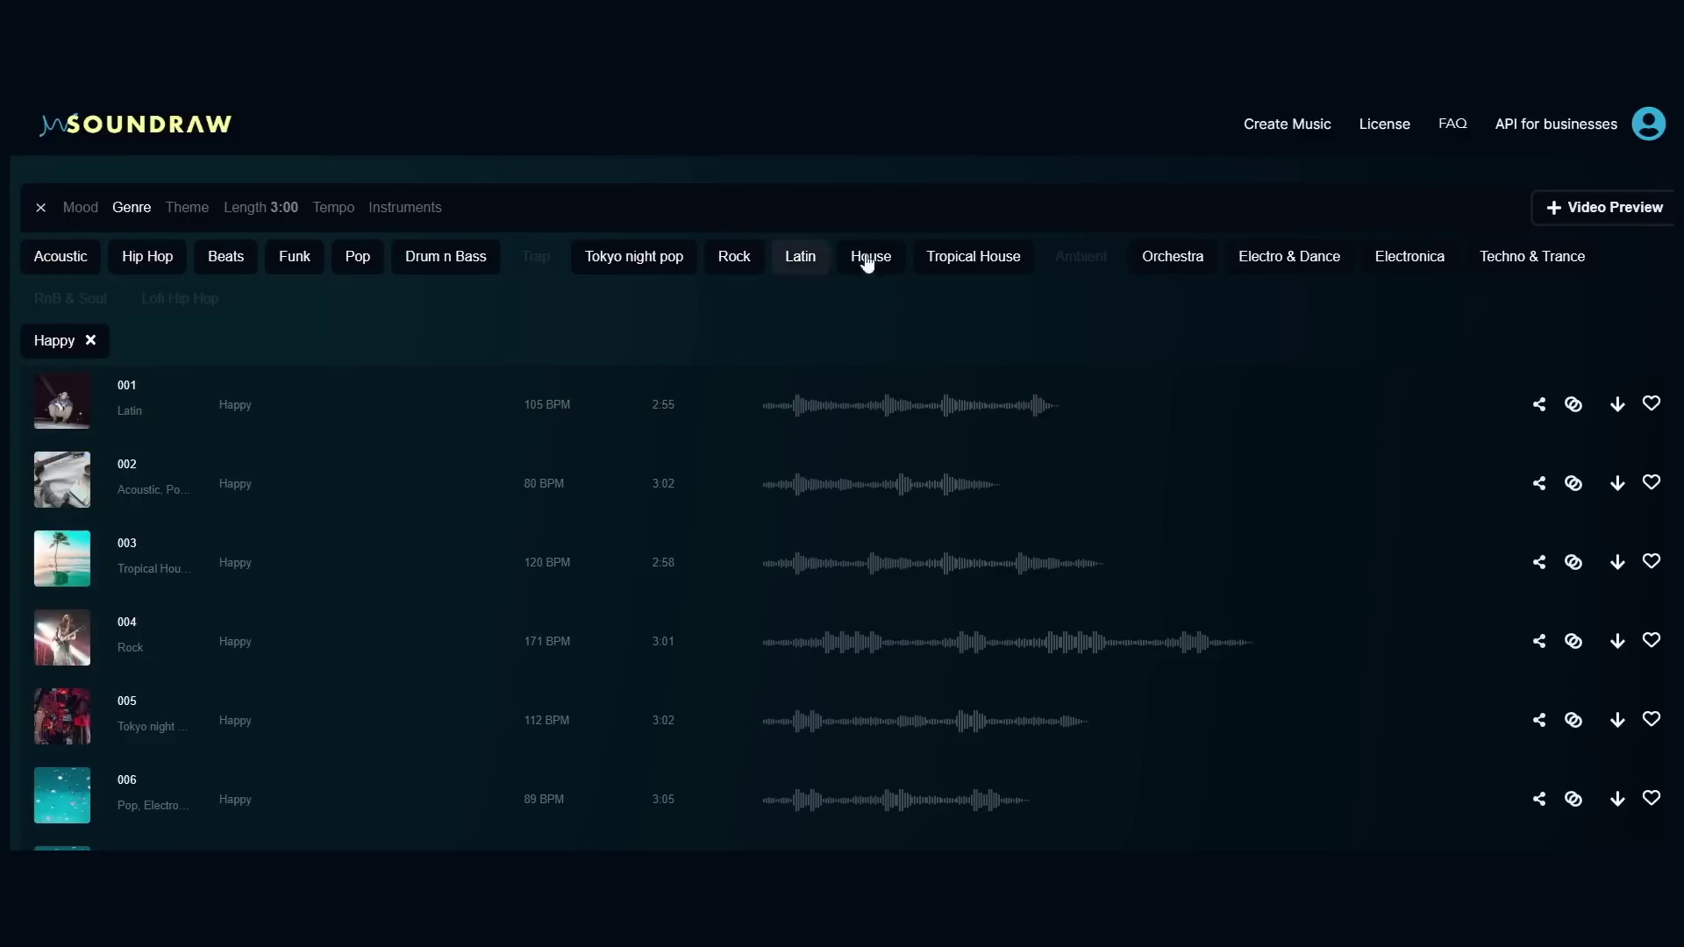
pyautogui.click(1182, 259)
pyautogui.click(193, 219)
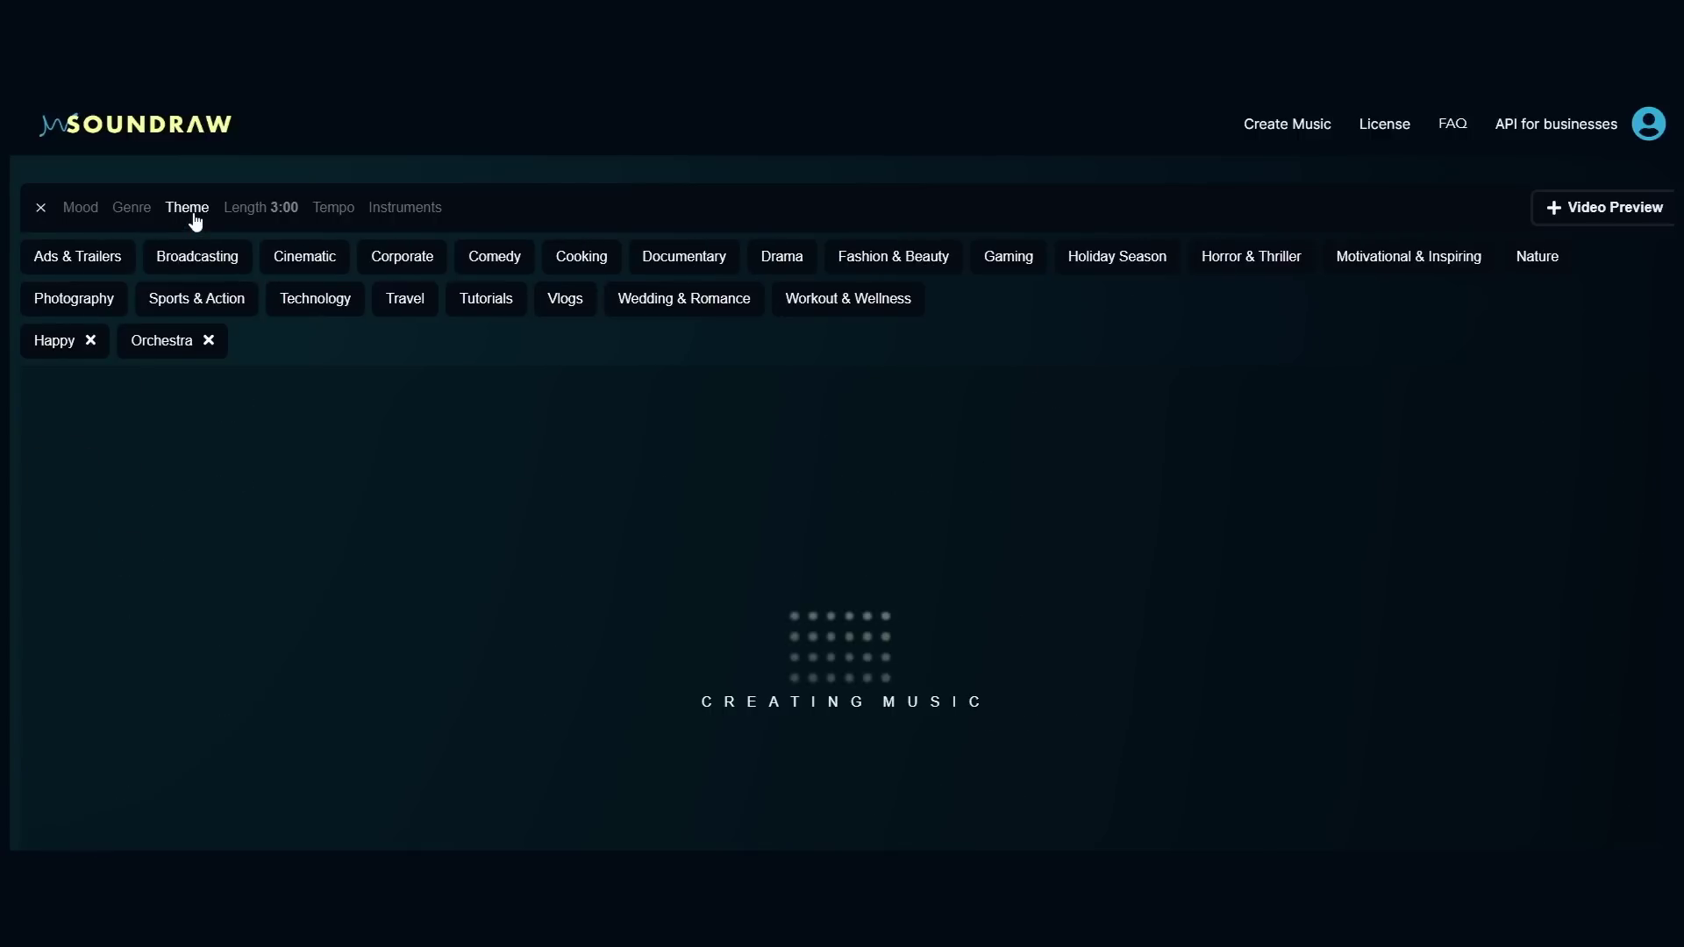
pyautogui.click(80, 259)
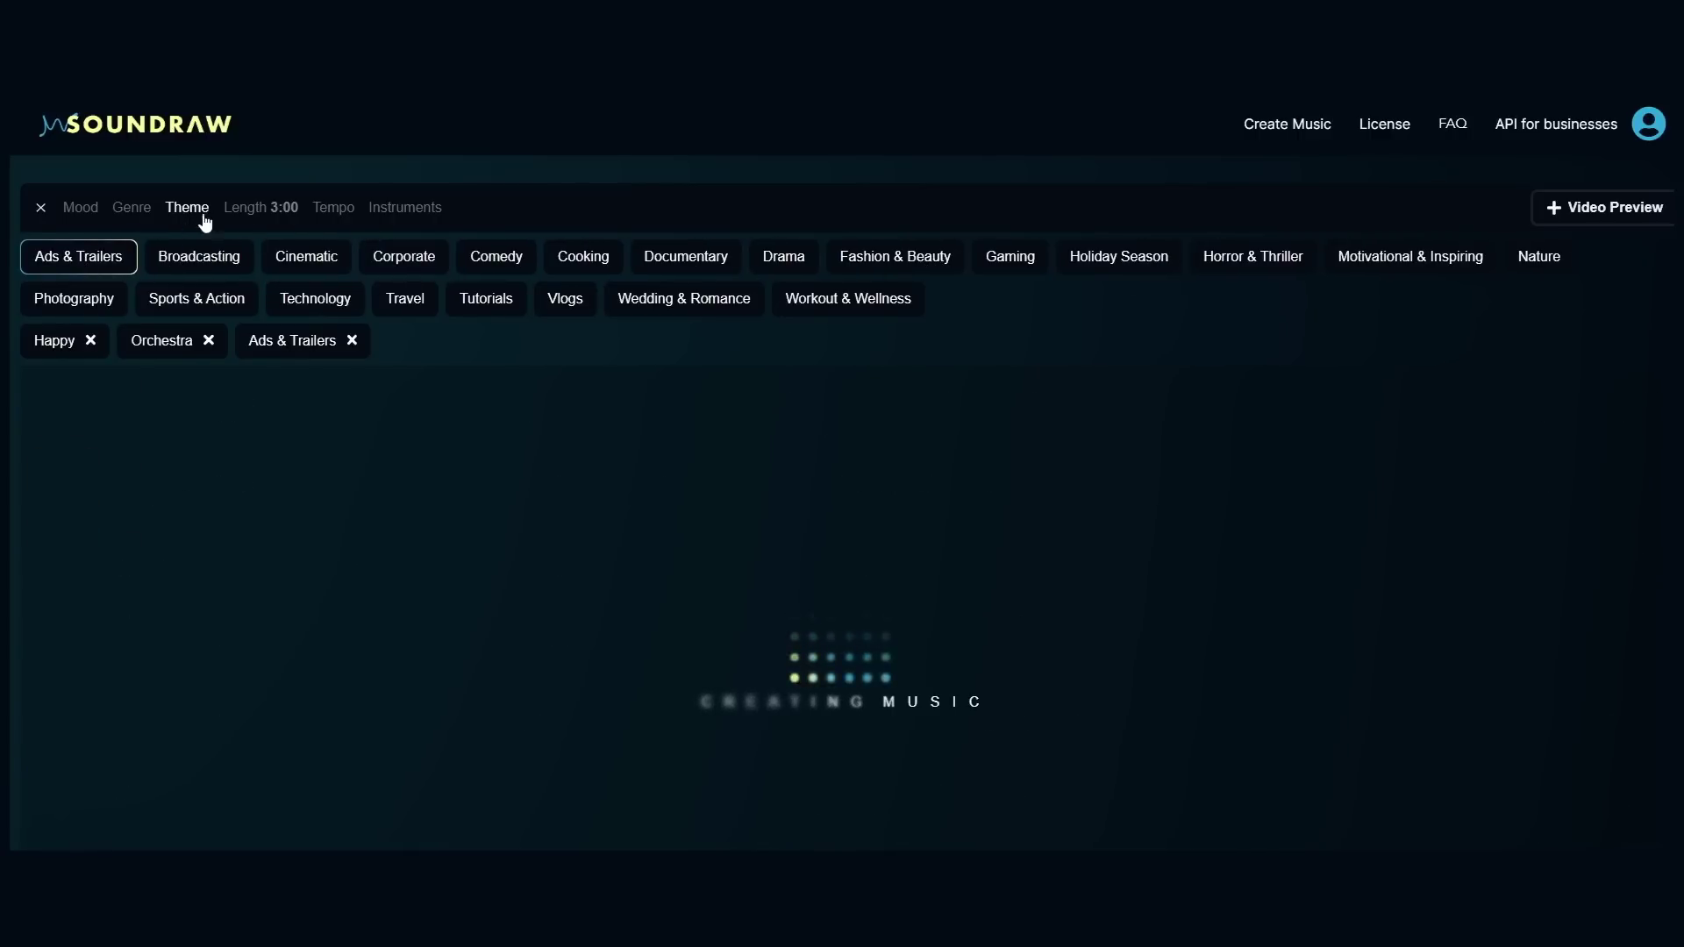
pyautogui.click(253, 215)
pyautogui.click(265, 332)
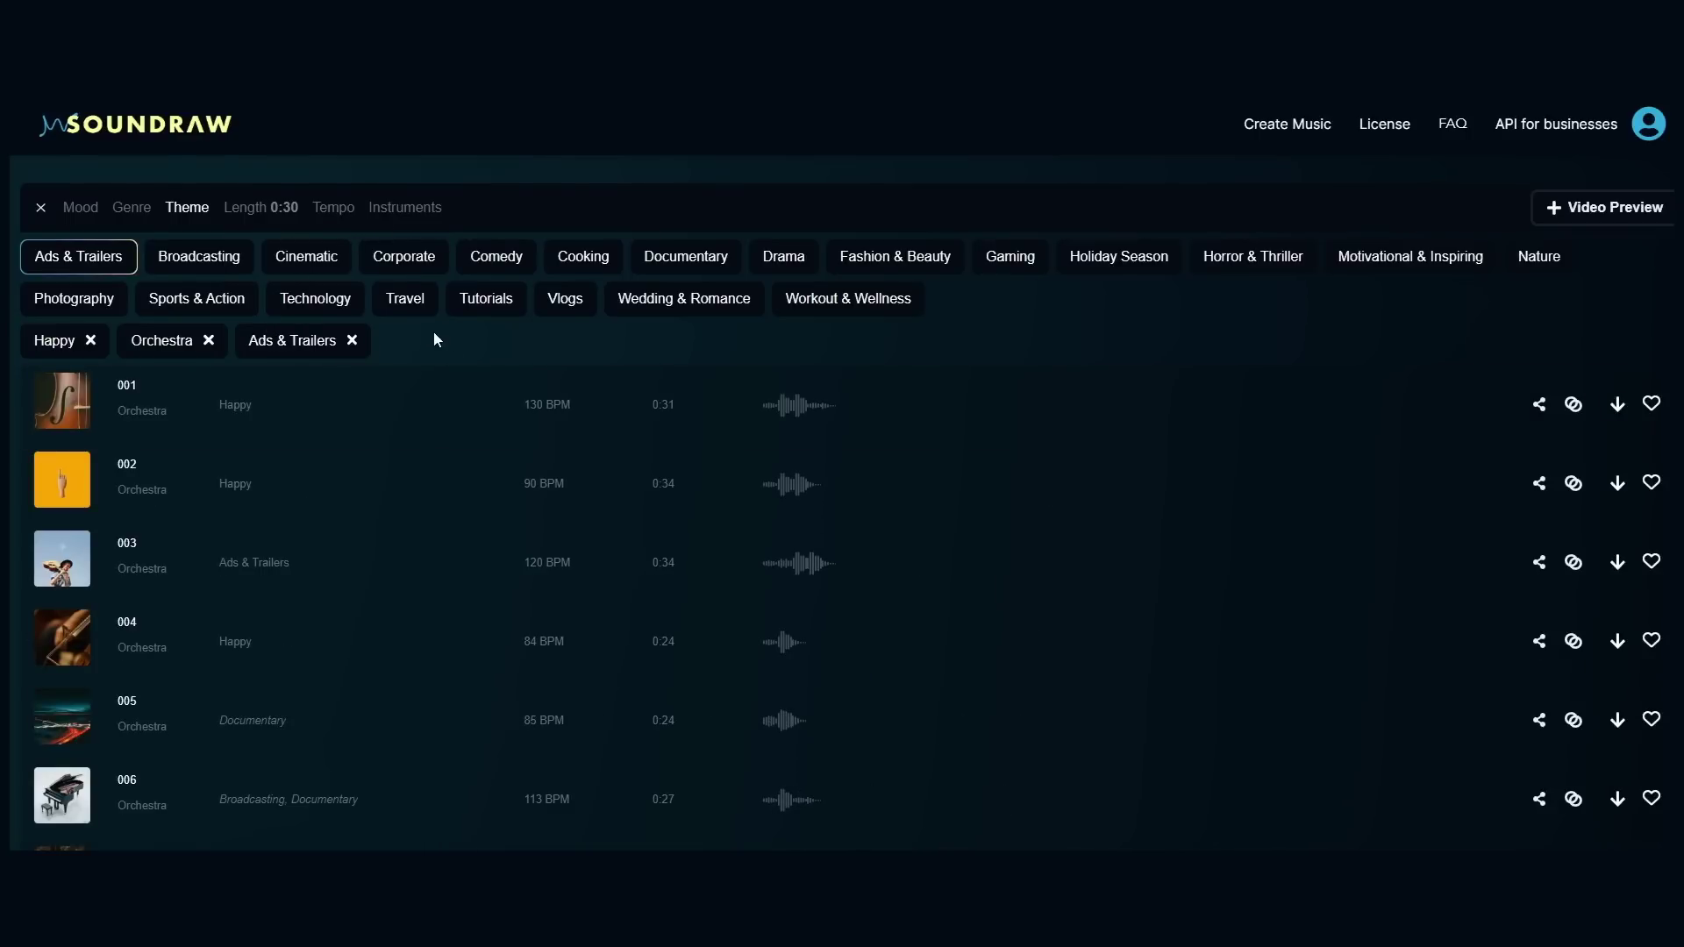
# Step: Preview generated tracks 001, 002 and 003 from the Soundraw list
pyautogui.scroll(-1, 434, 331)
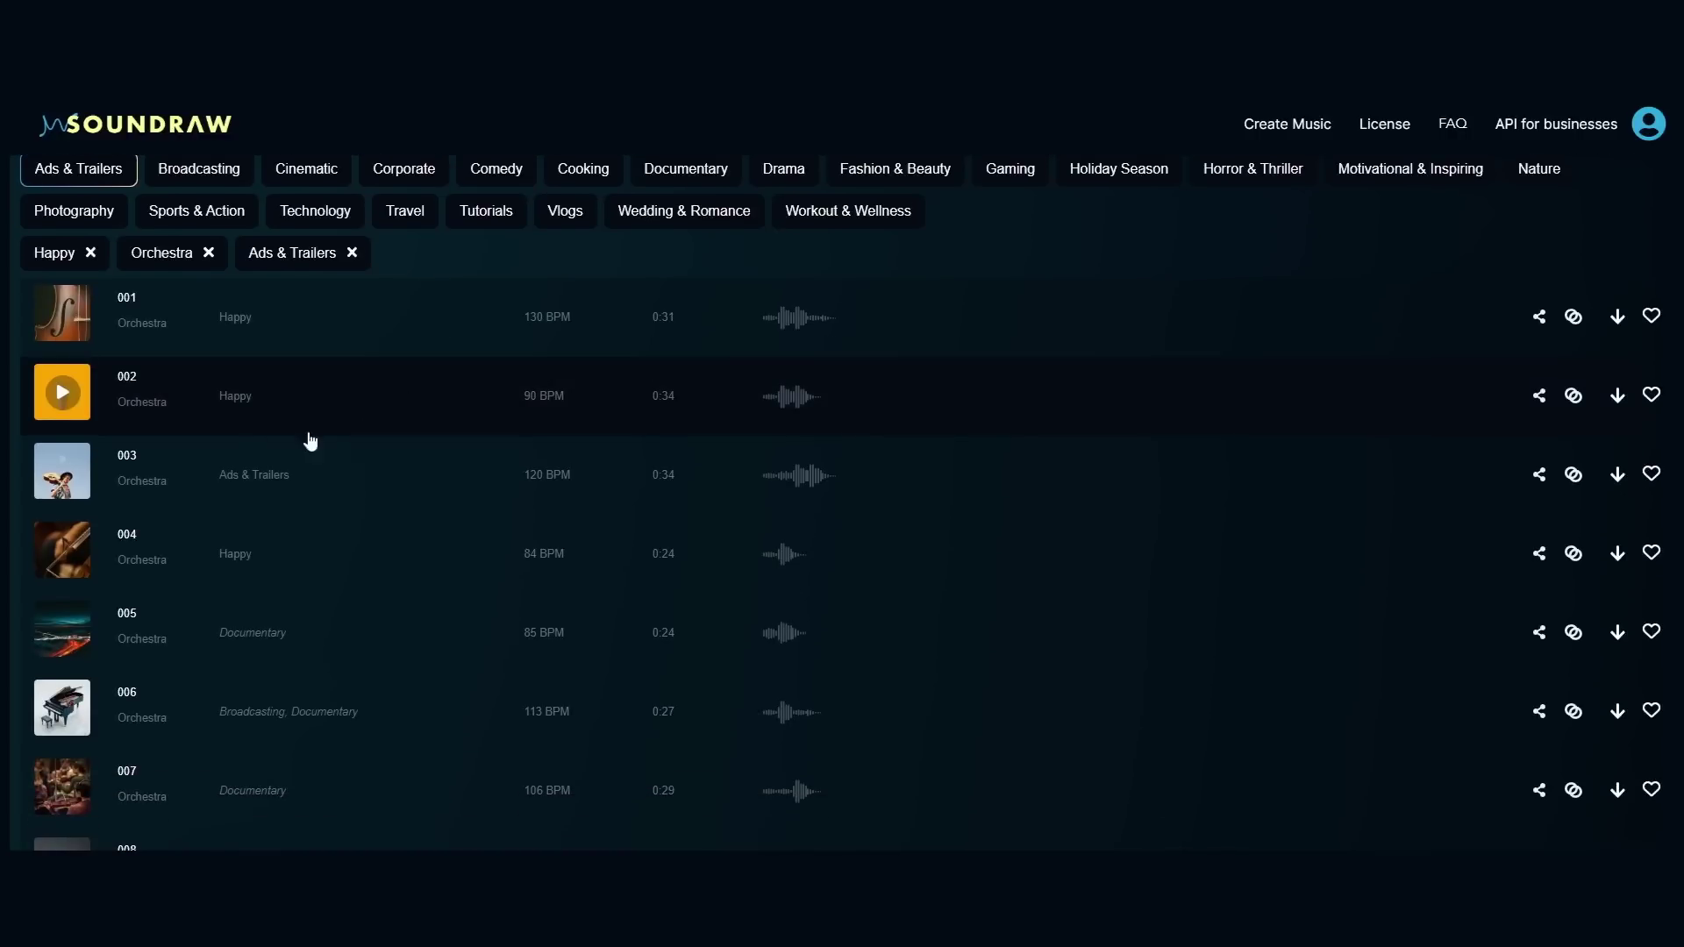
pyautogui.click(72, 321)
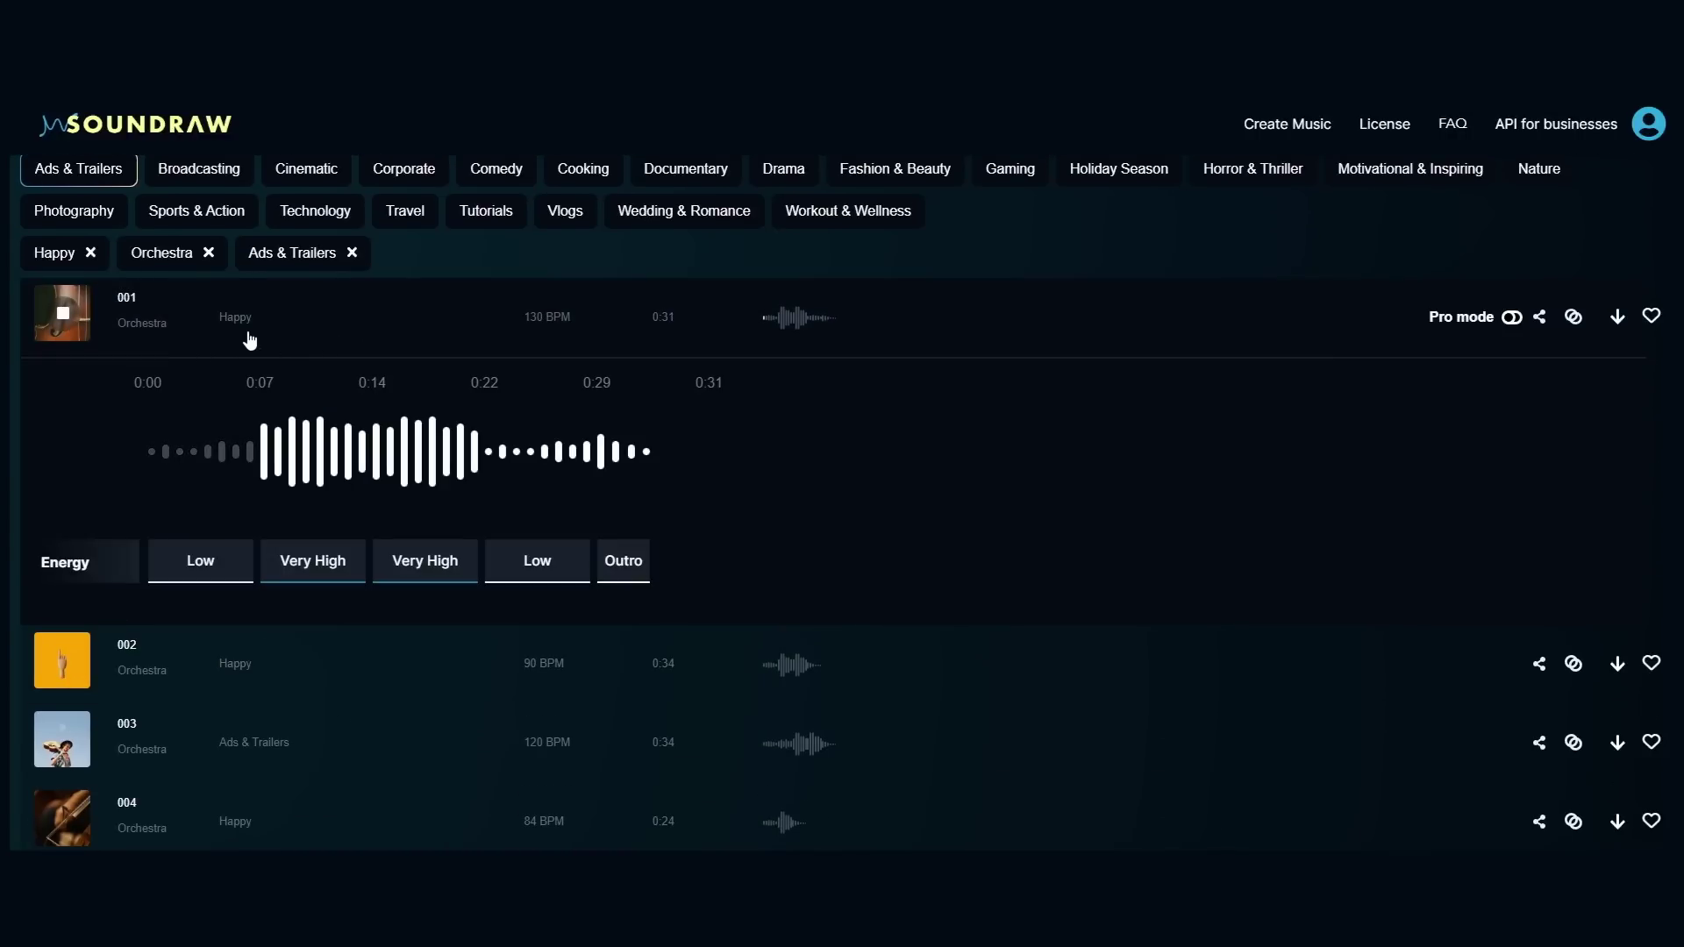
pyautogui.click(62, 660)
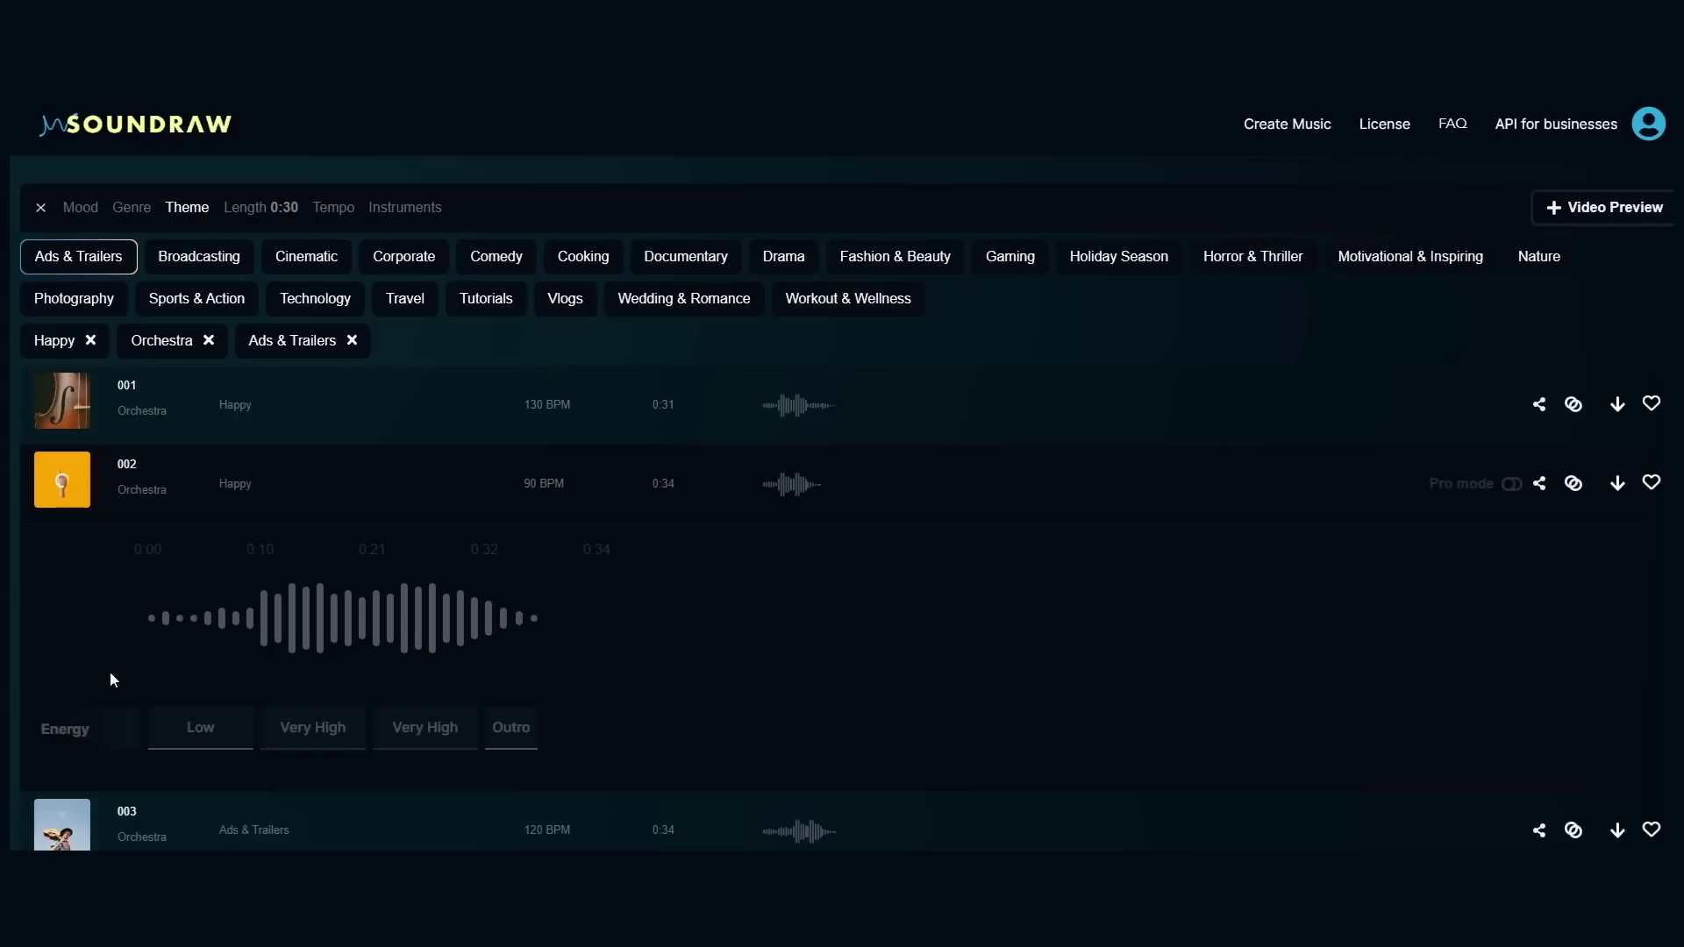
pyautogui.scroll(-1, 249, 545)
pyautogui.scroll(-1, 250, 548)
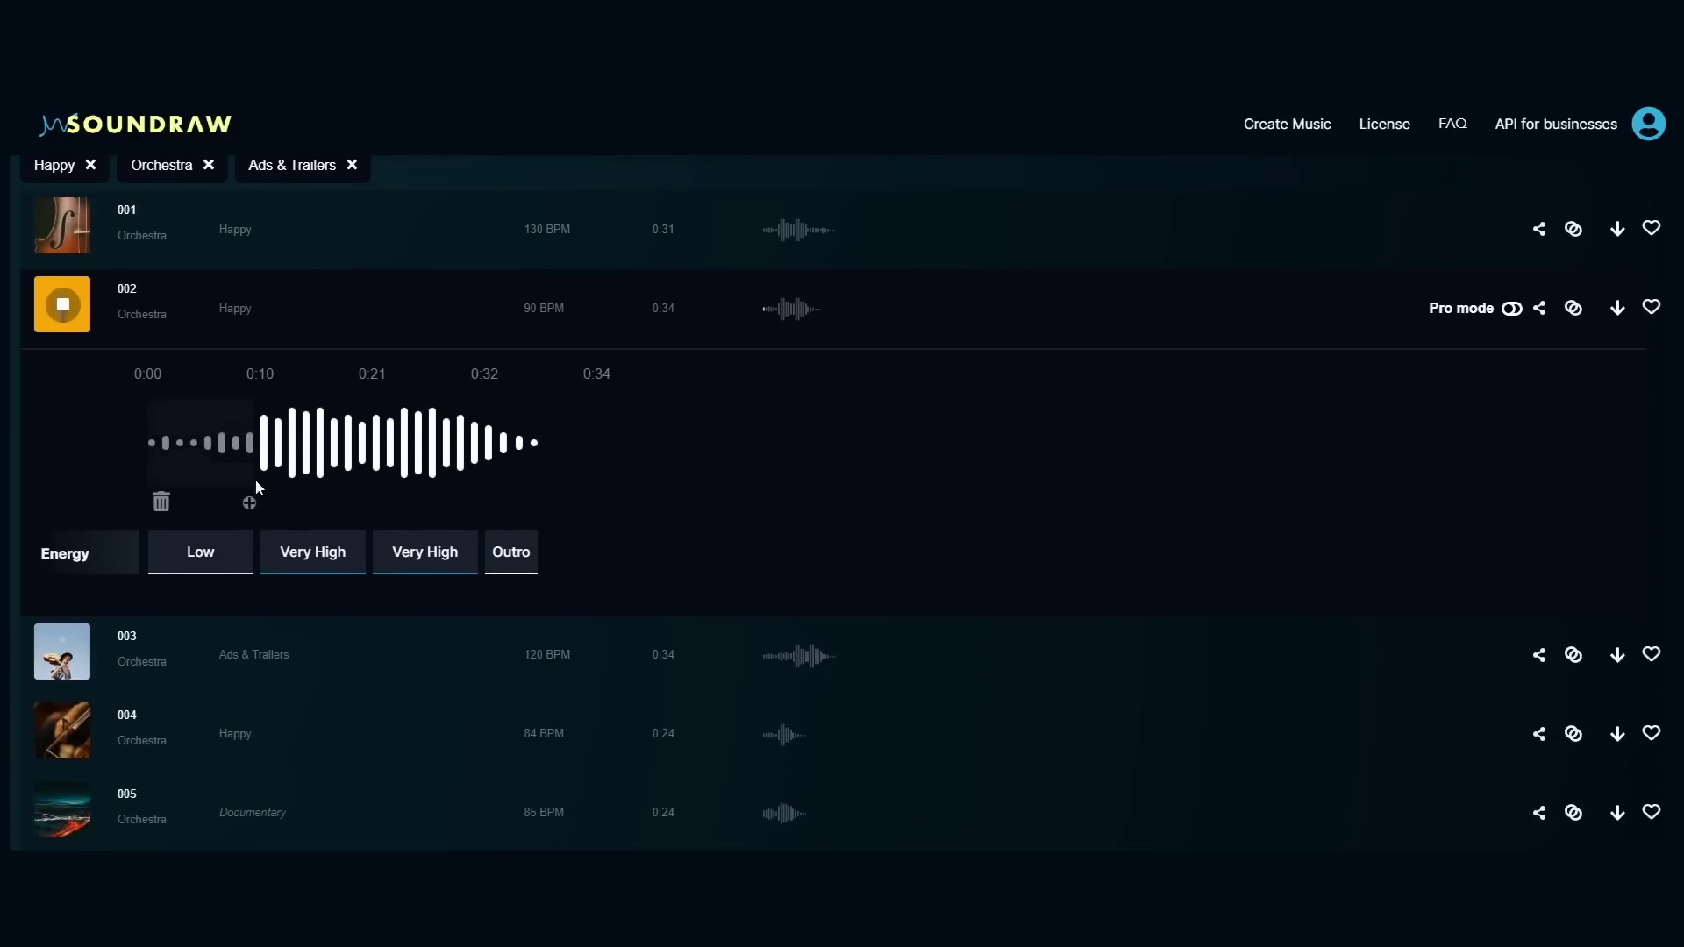
pyautogui.click(62, 656)
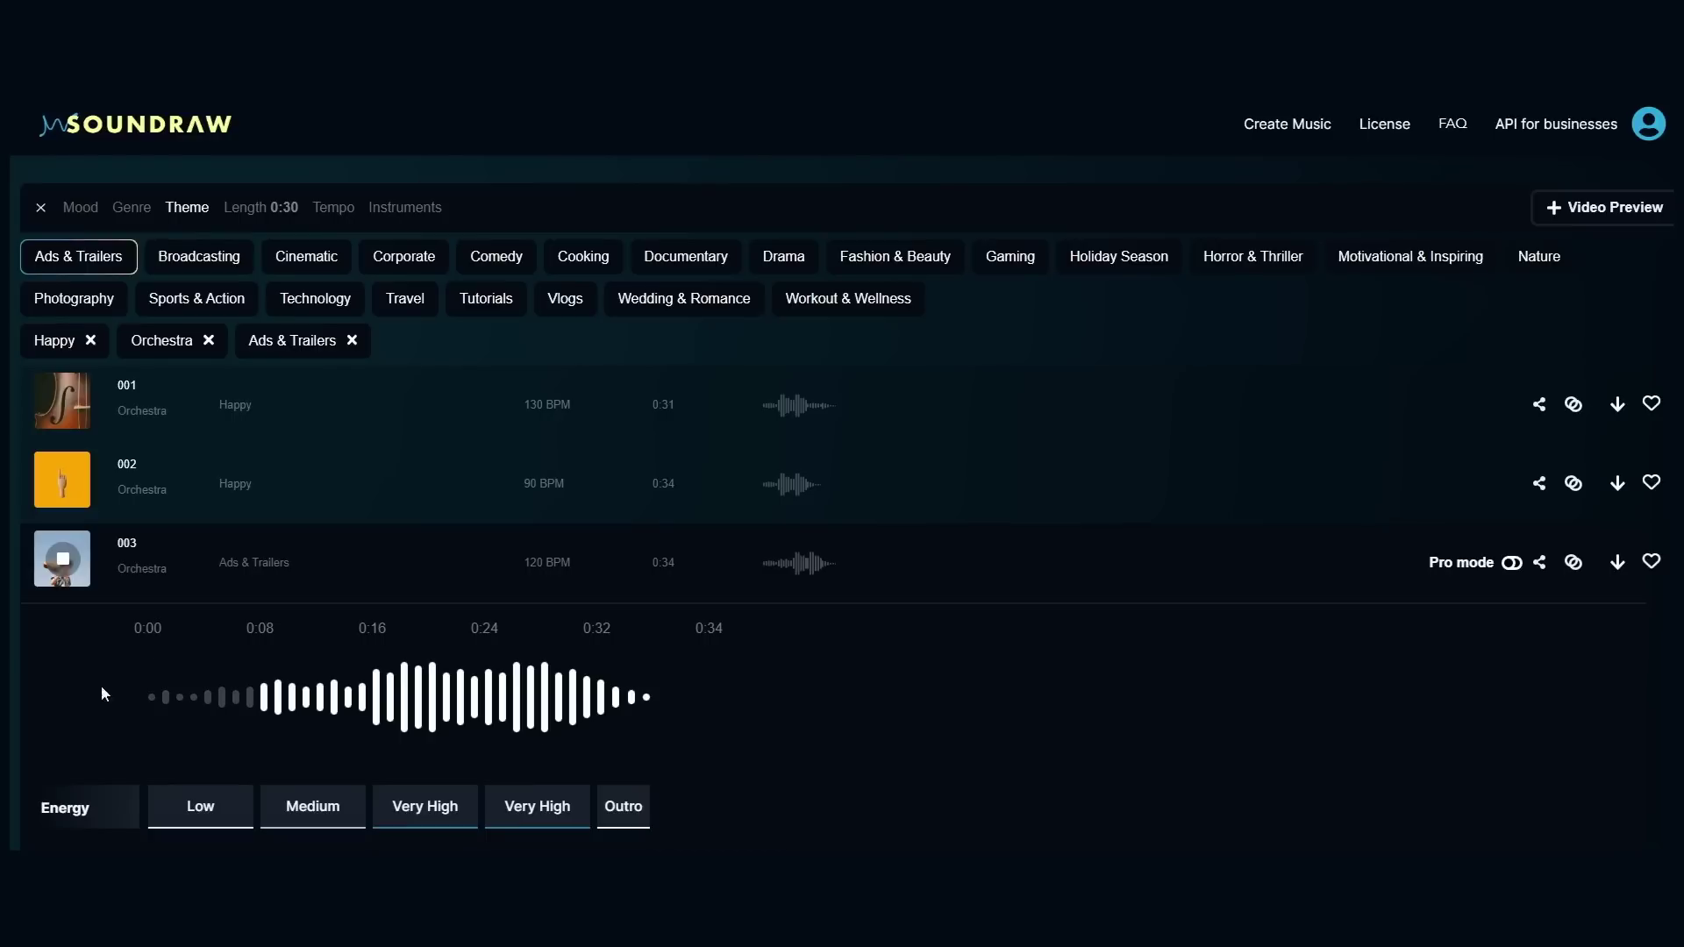
pyautogui.scroll(-1, 787, 699)
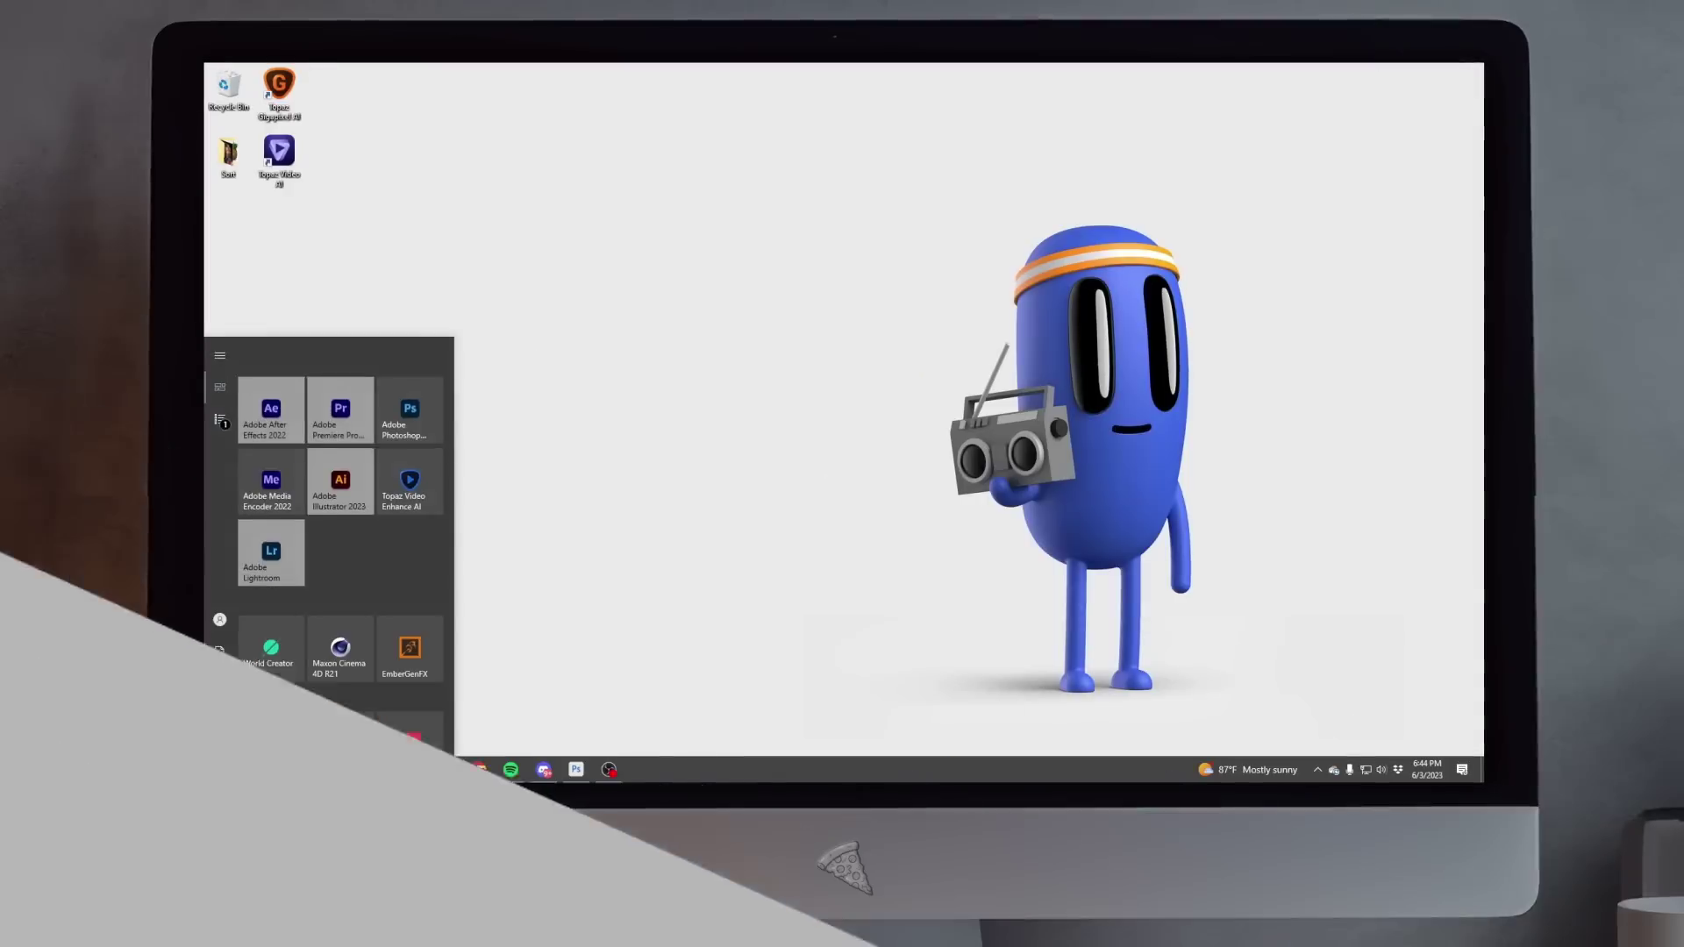
# Step: Launch After Effects and select one of the imported output clips
pyautogui.click(268, 397)
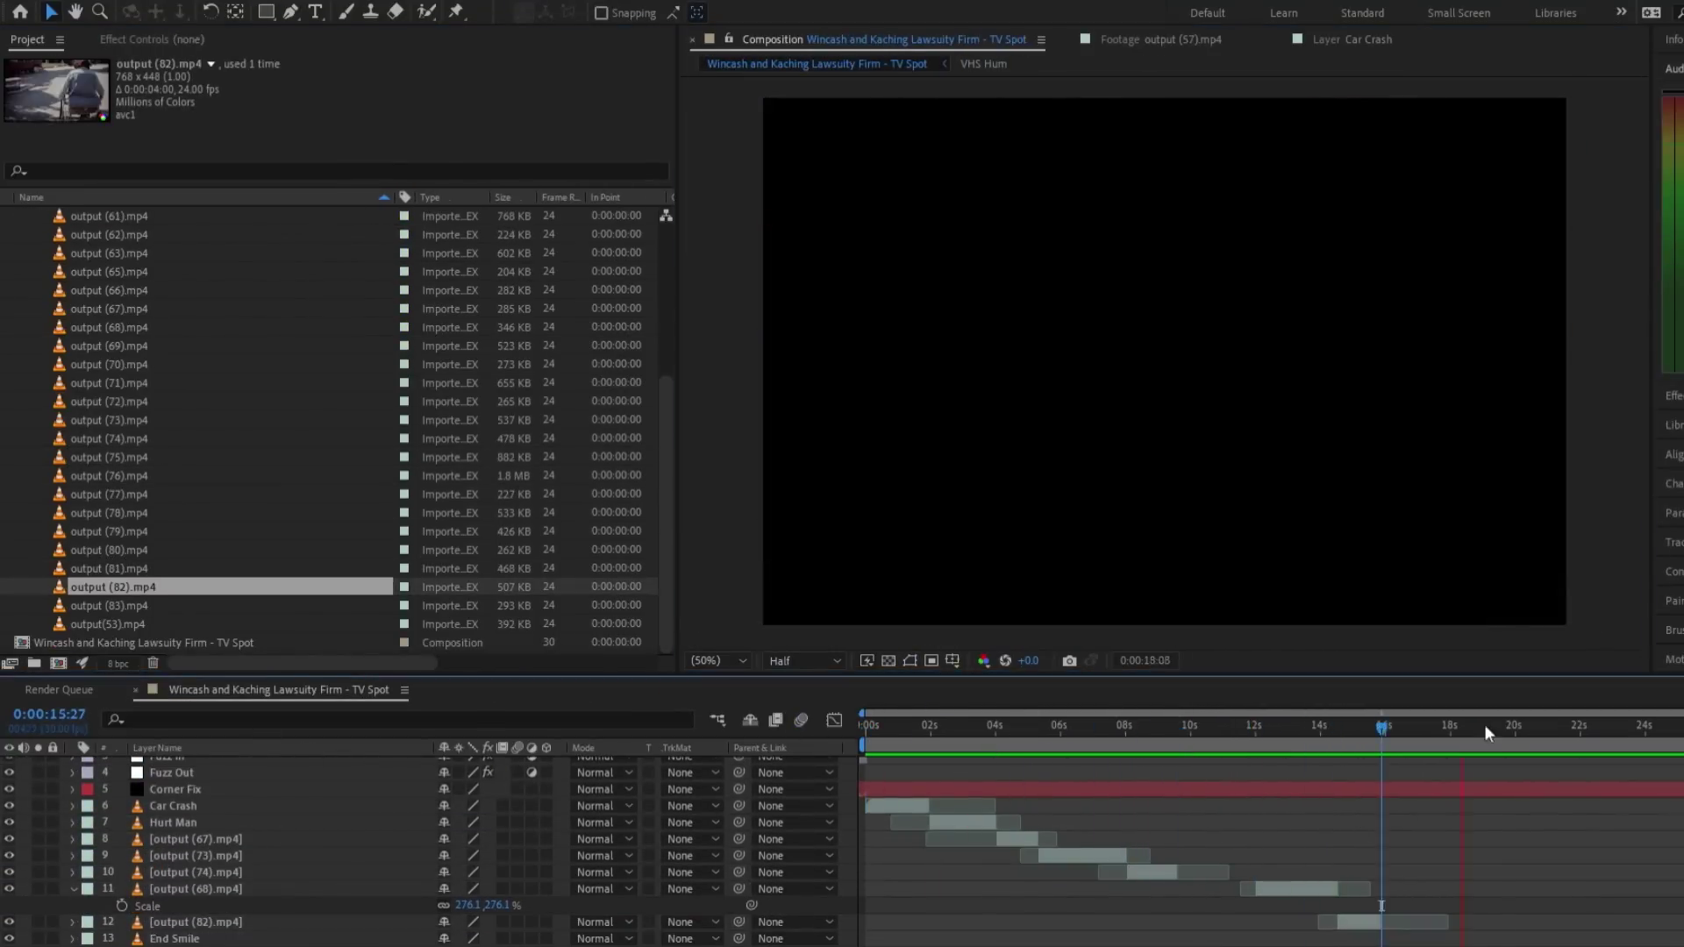
pyautogui.click(127, 605)
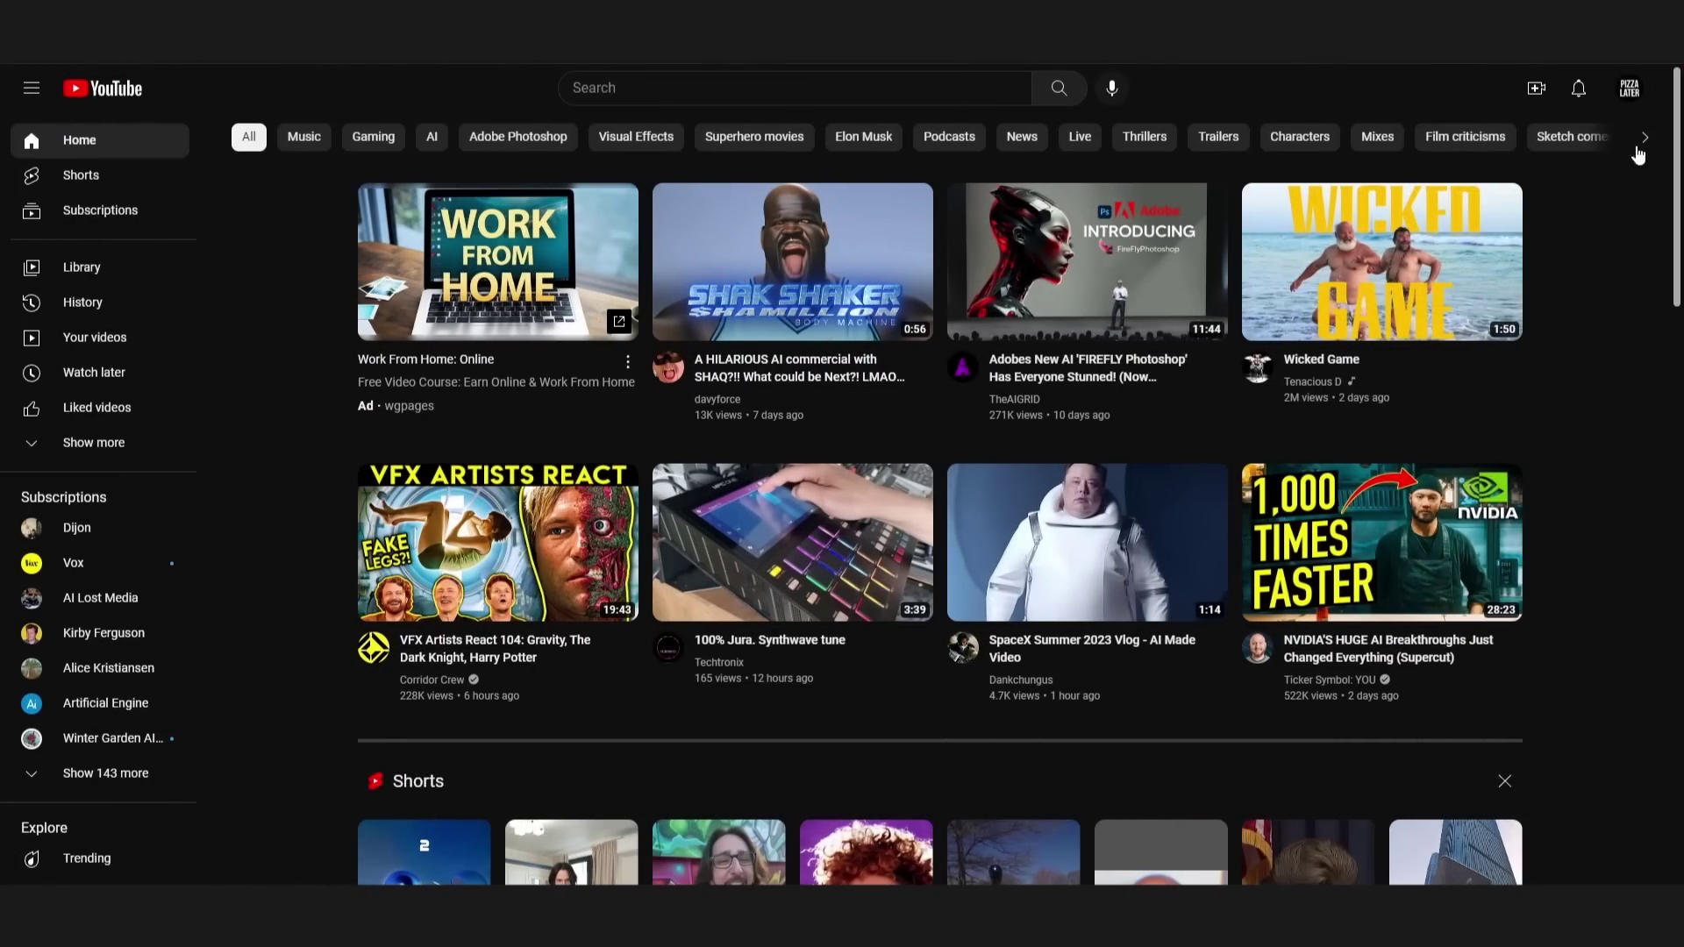
# Step: Open Your channel from the avatar menu and scroll down to Popular videos and Videos
pyautogui.click(1627, 98)
pyautogui.click(1513, 214)
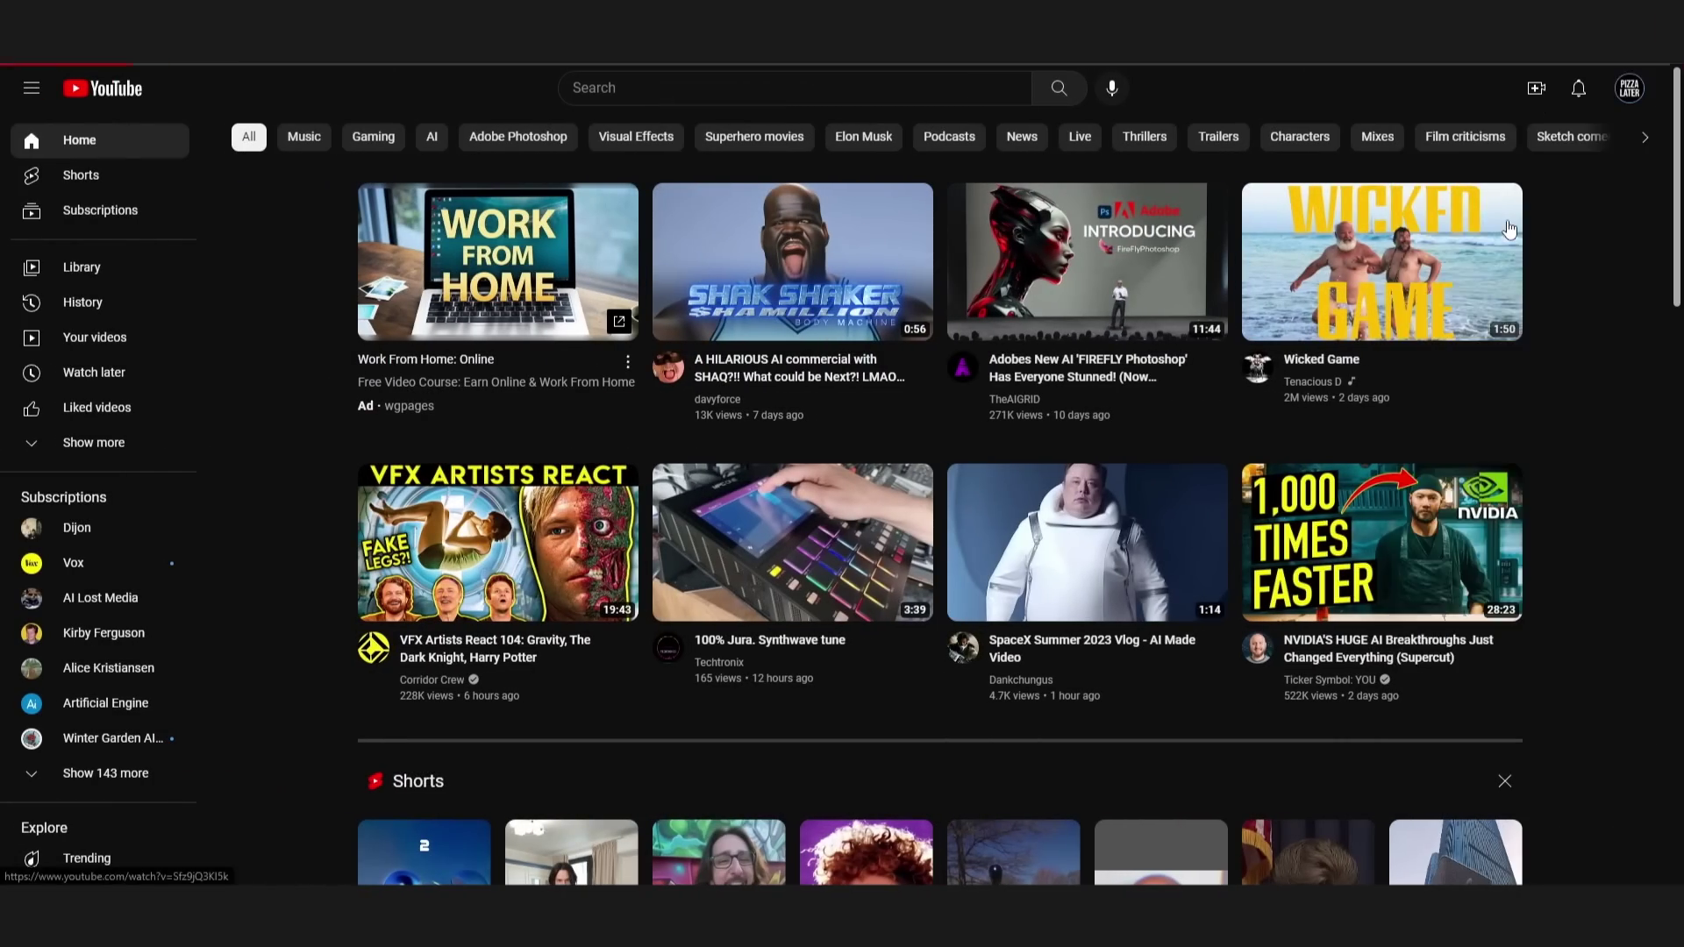
pyautogui.scroll(-3, 1545, 519)
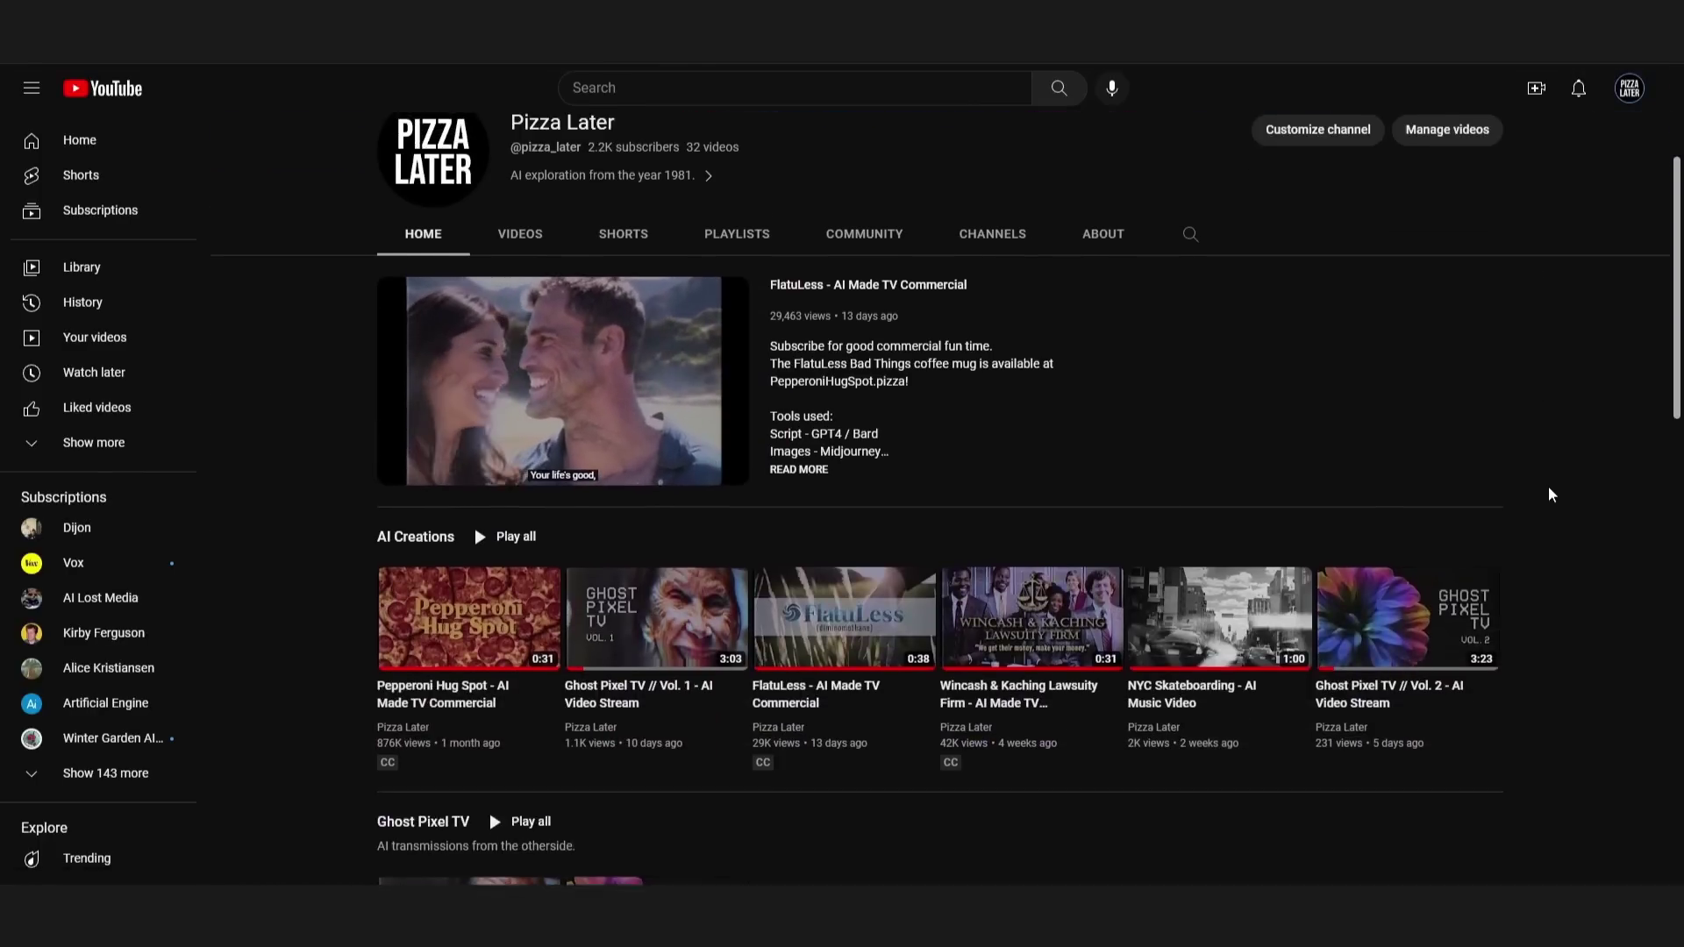
pyautogui.scroll(-2, 1549, 470)
pyautogui.scroll(-5, 1569, 466)
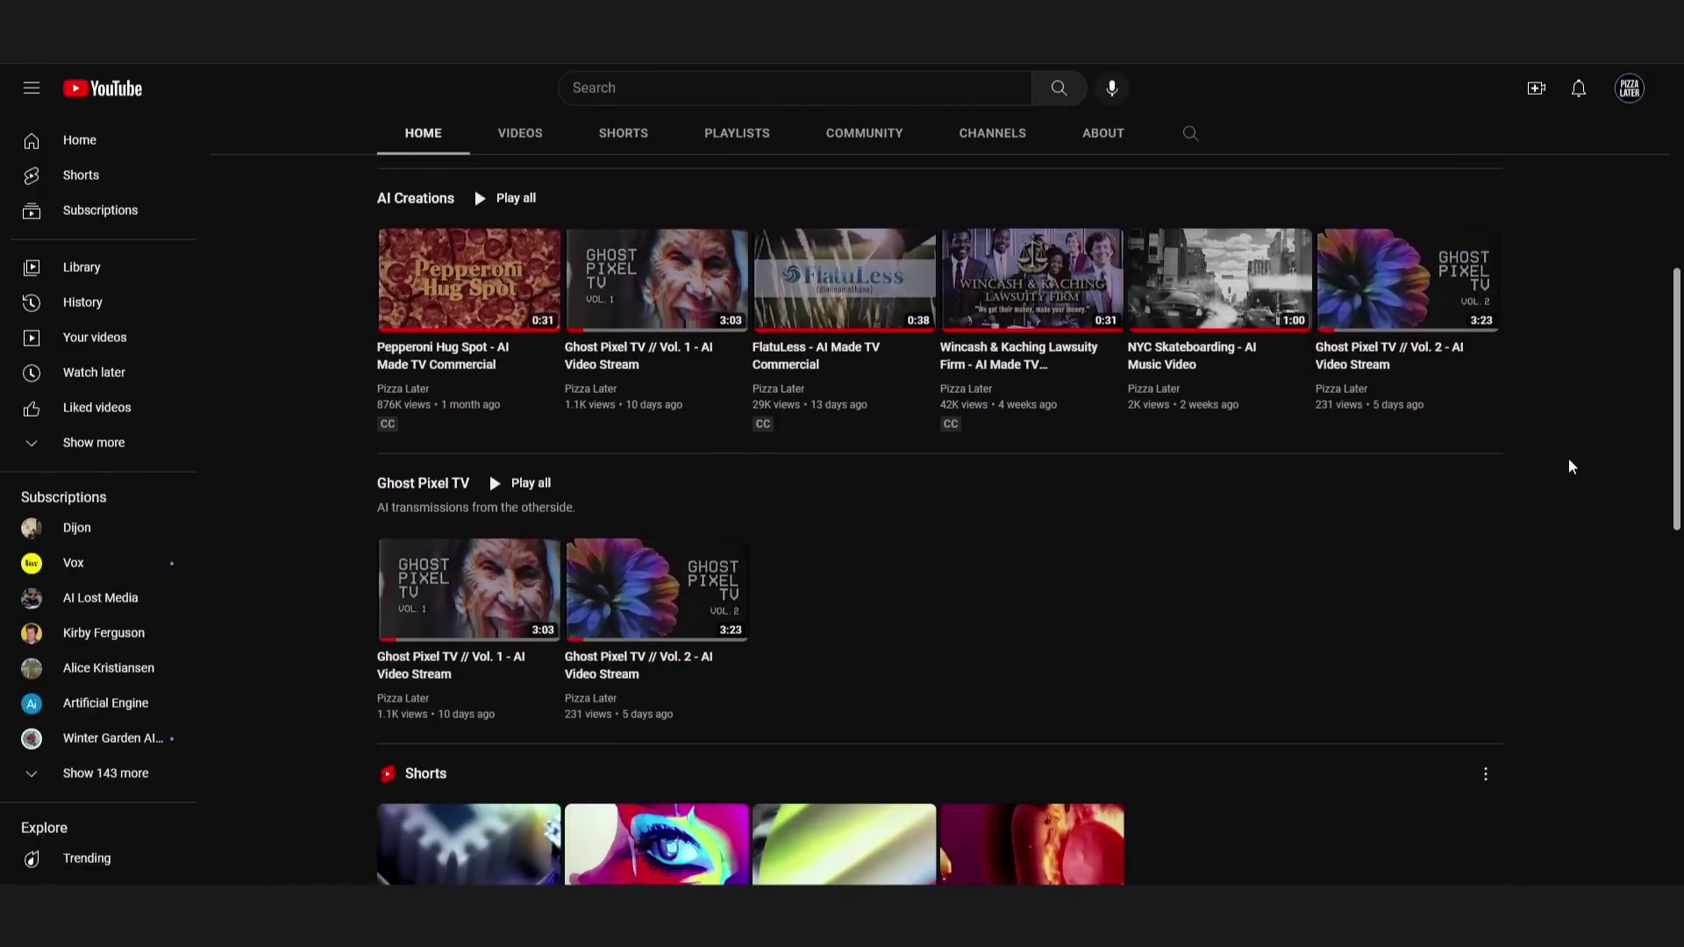
pyautogui.scroll(-5, 1570, 465)
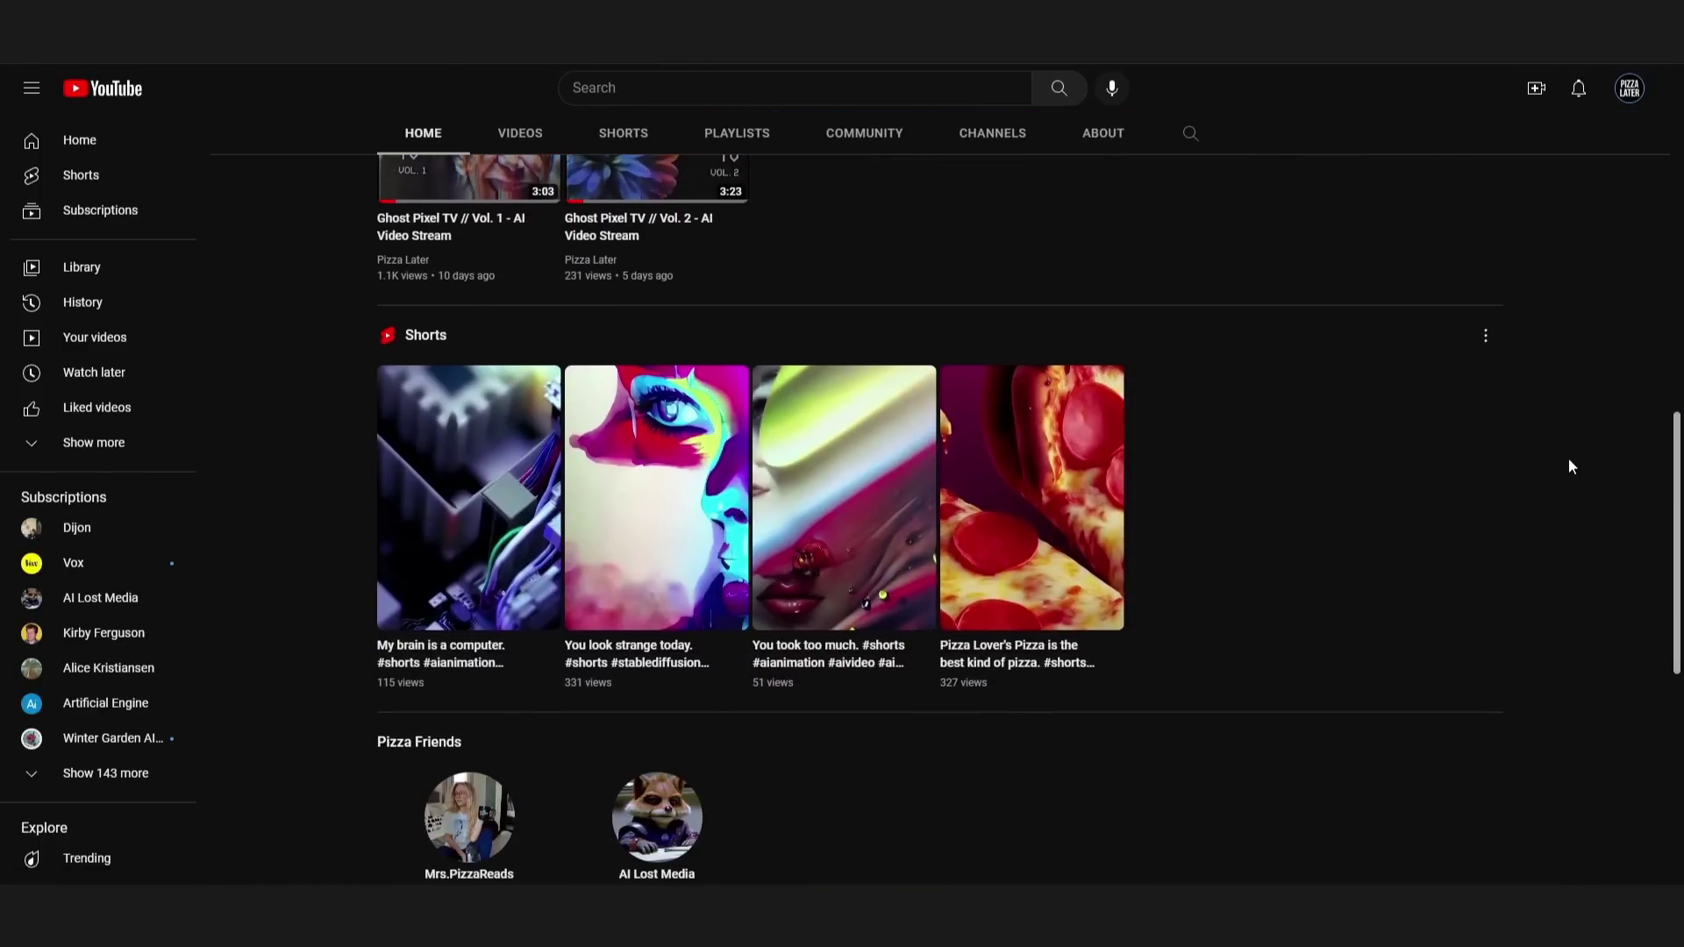
pyautogui.scroll(-3, 1570, 466)
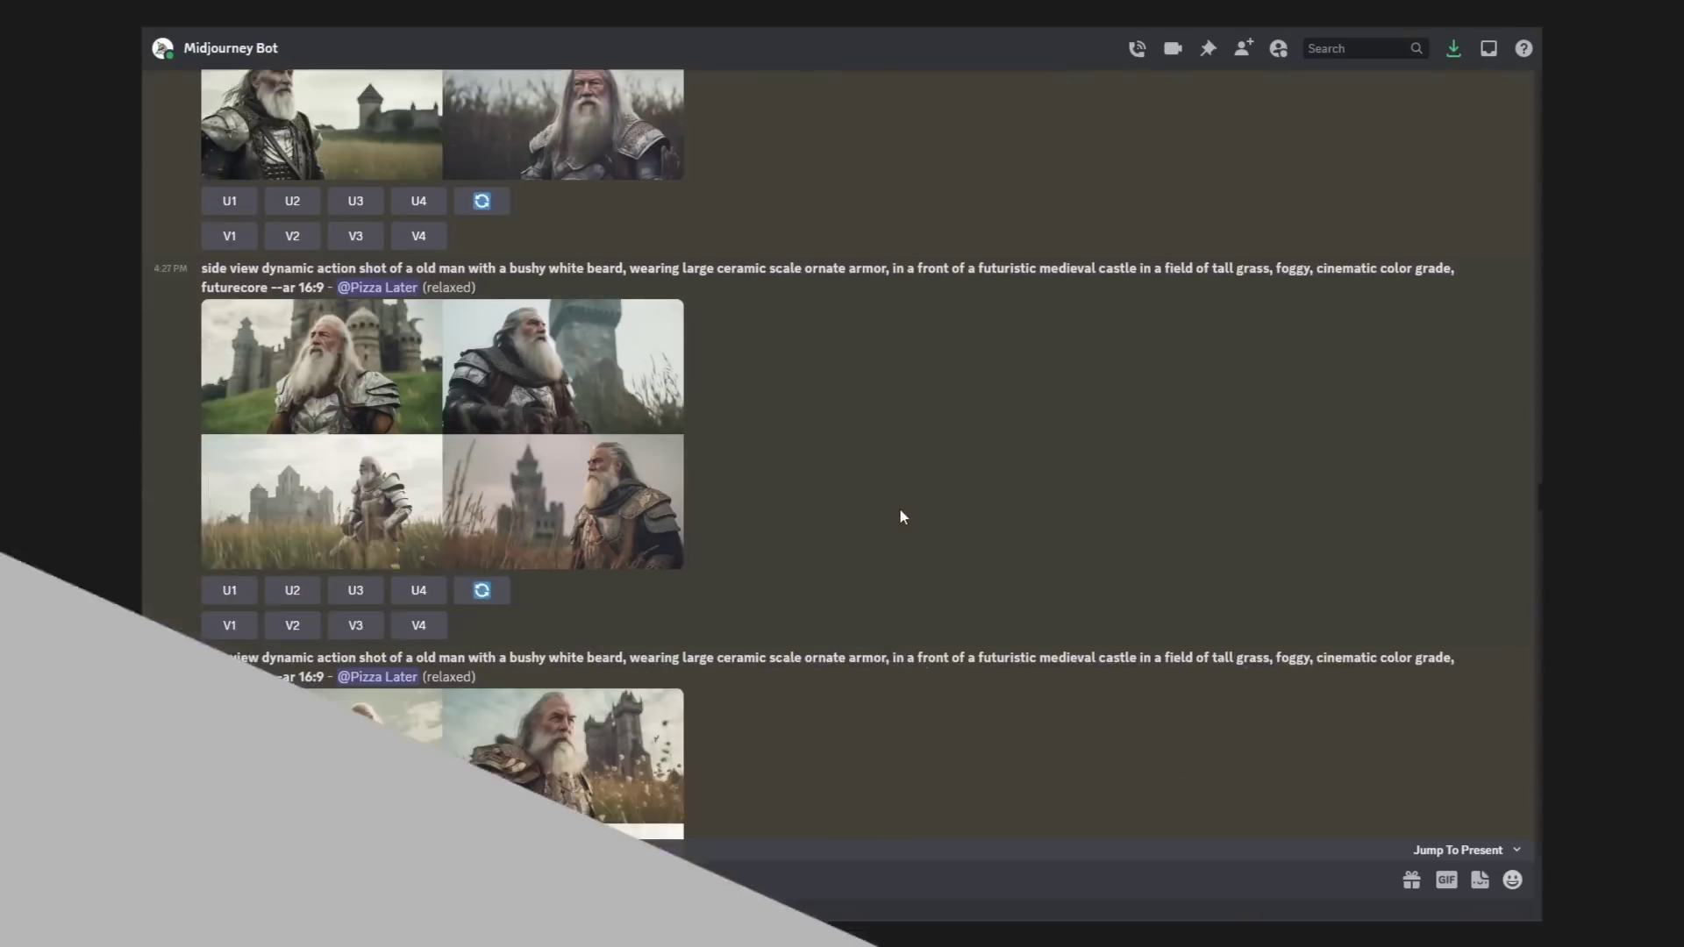
# Step: Browse the Midjourney DM, briefly enlarge the armoured old man grid, and reach the upscaled single images
pyautogui.scroll(-10, 898, 507)
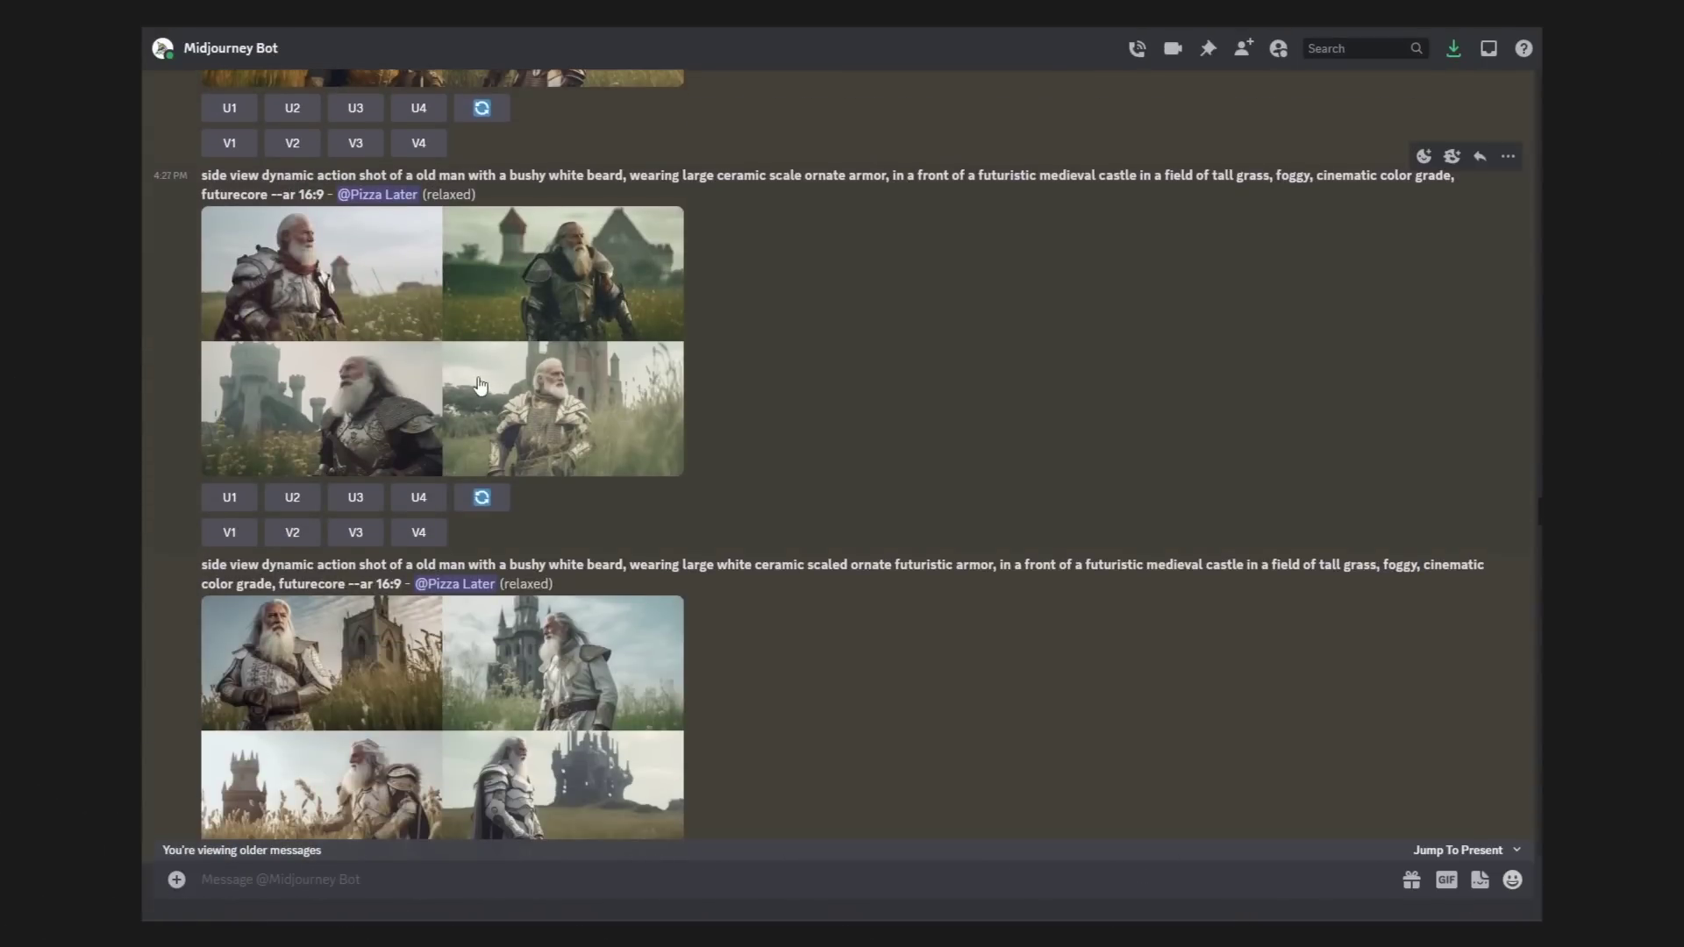
pyautogui.click(479, 386)
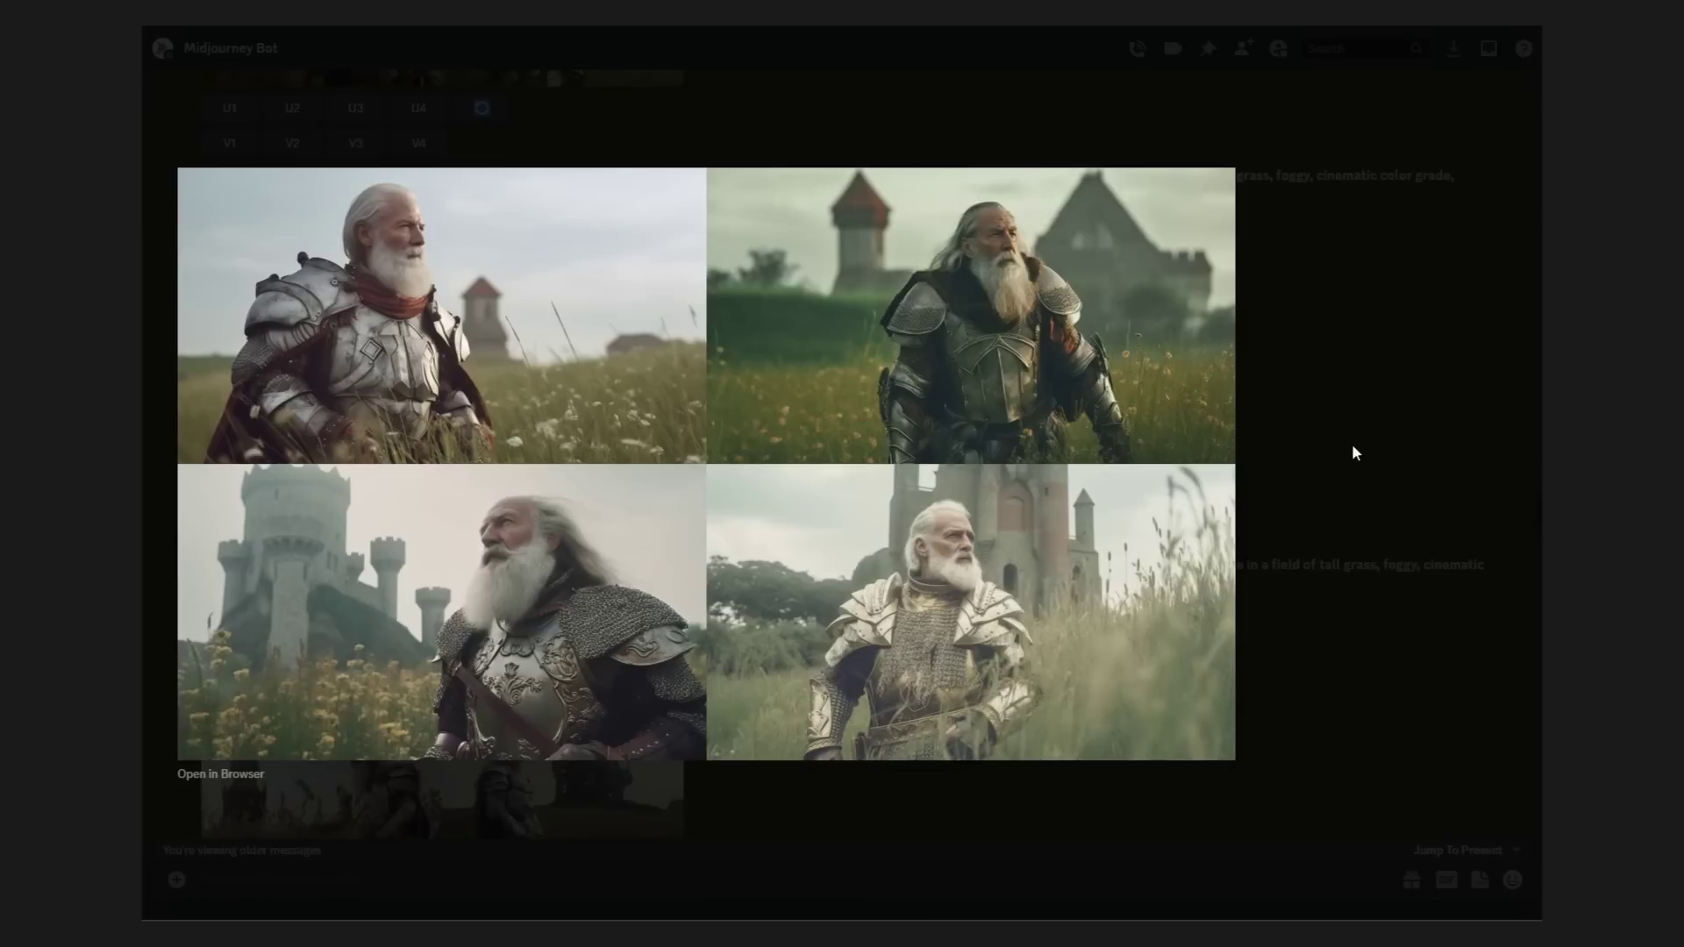
pyautogui.click(1352, 447)
pyautogui.scroll(-5, 1122, 478)
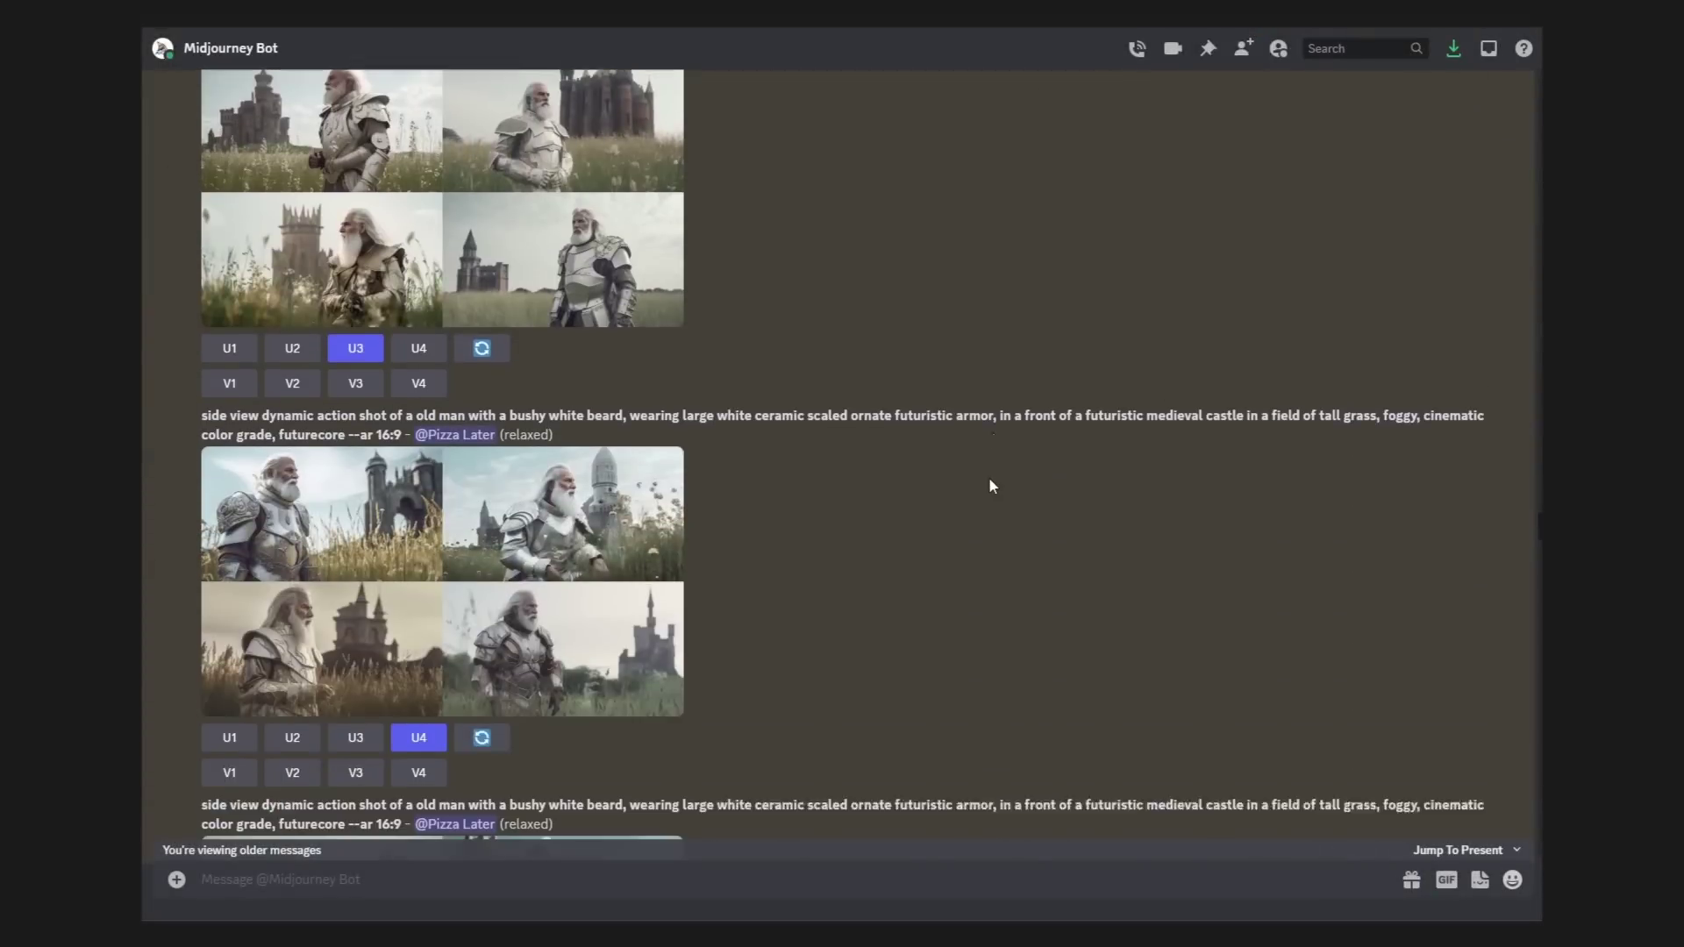
pyautogui.scroll(-12, 992, 485)
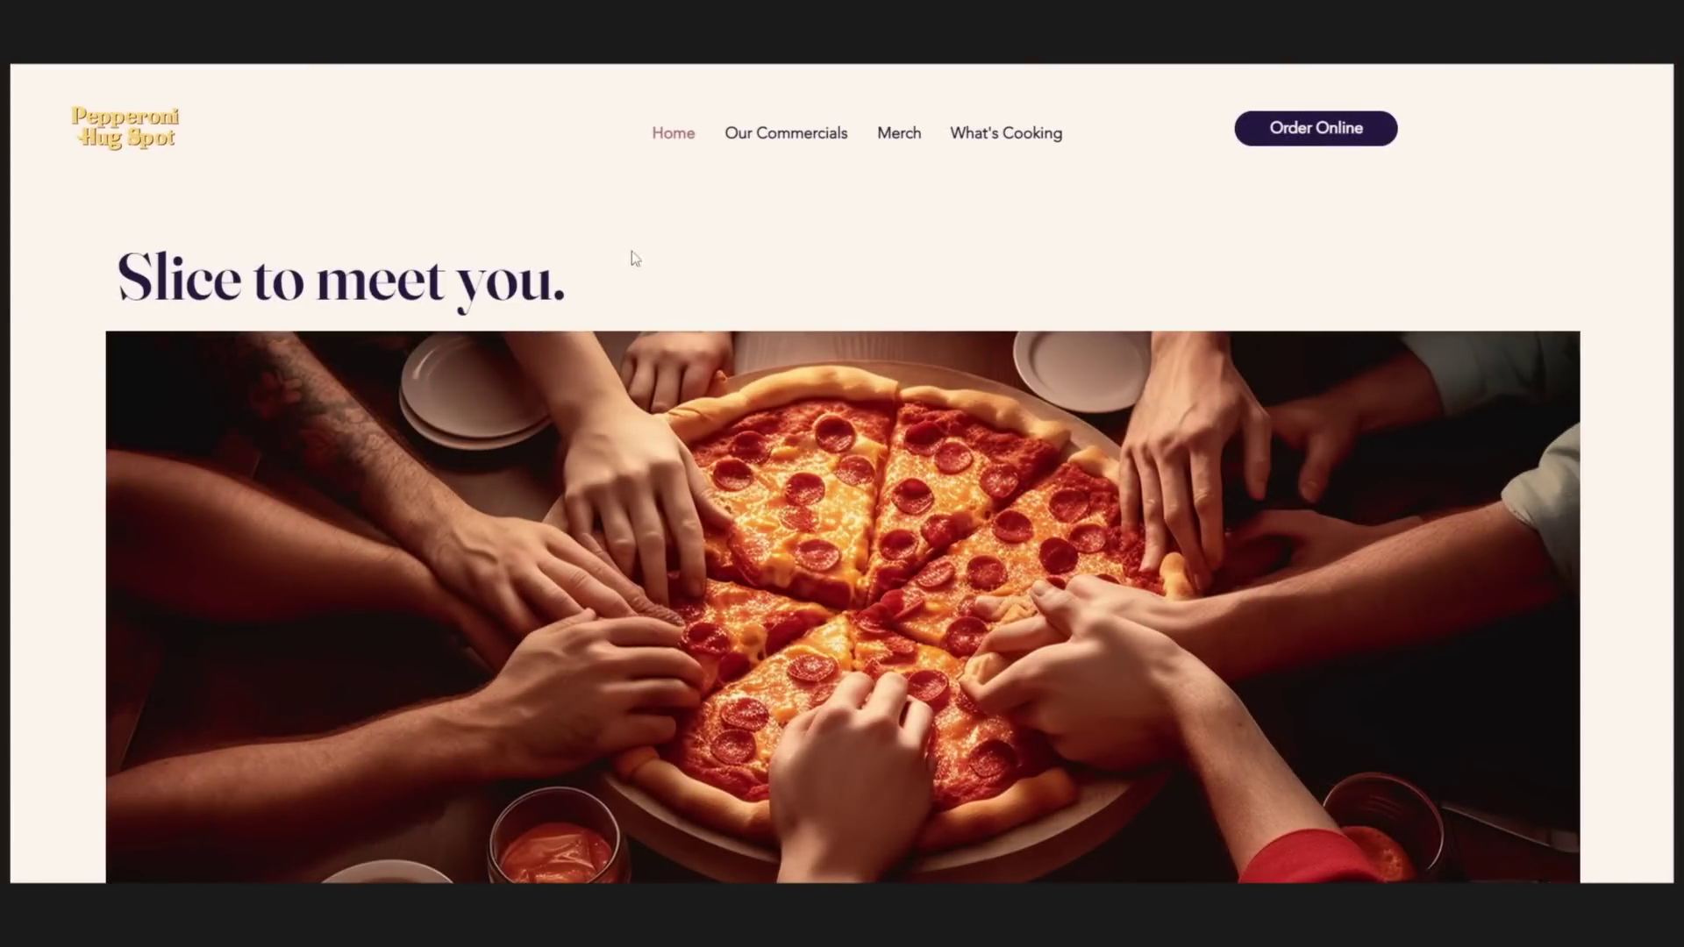
# Step: Go to the Merch page from the Pepperoni Hug Spot top navigation bar
pyautogui.click(904, 136)
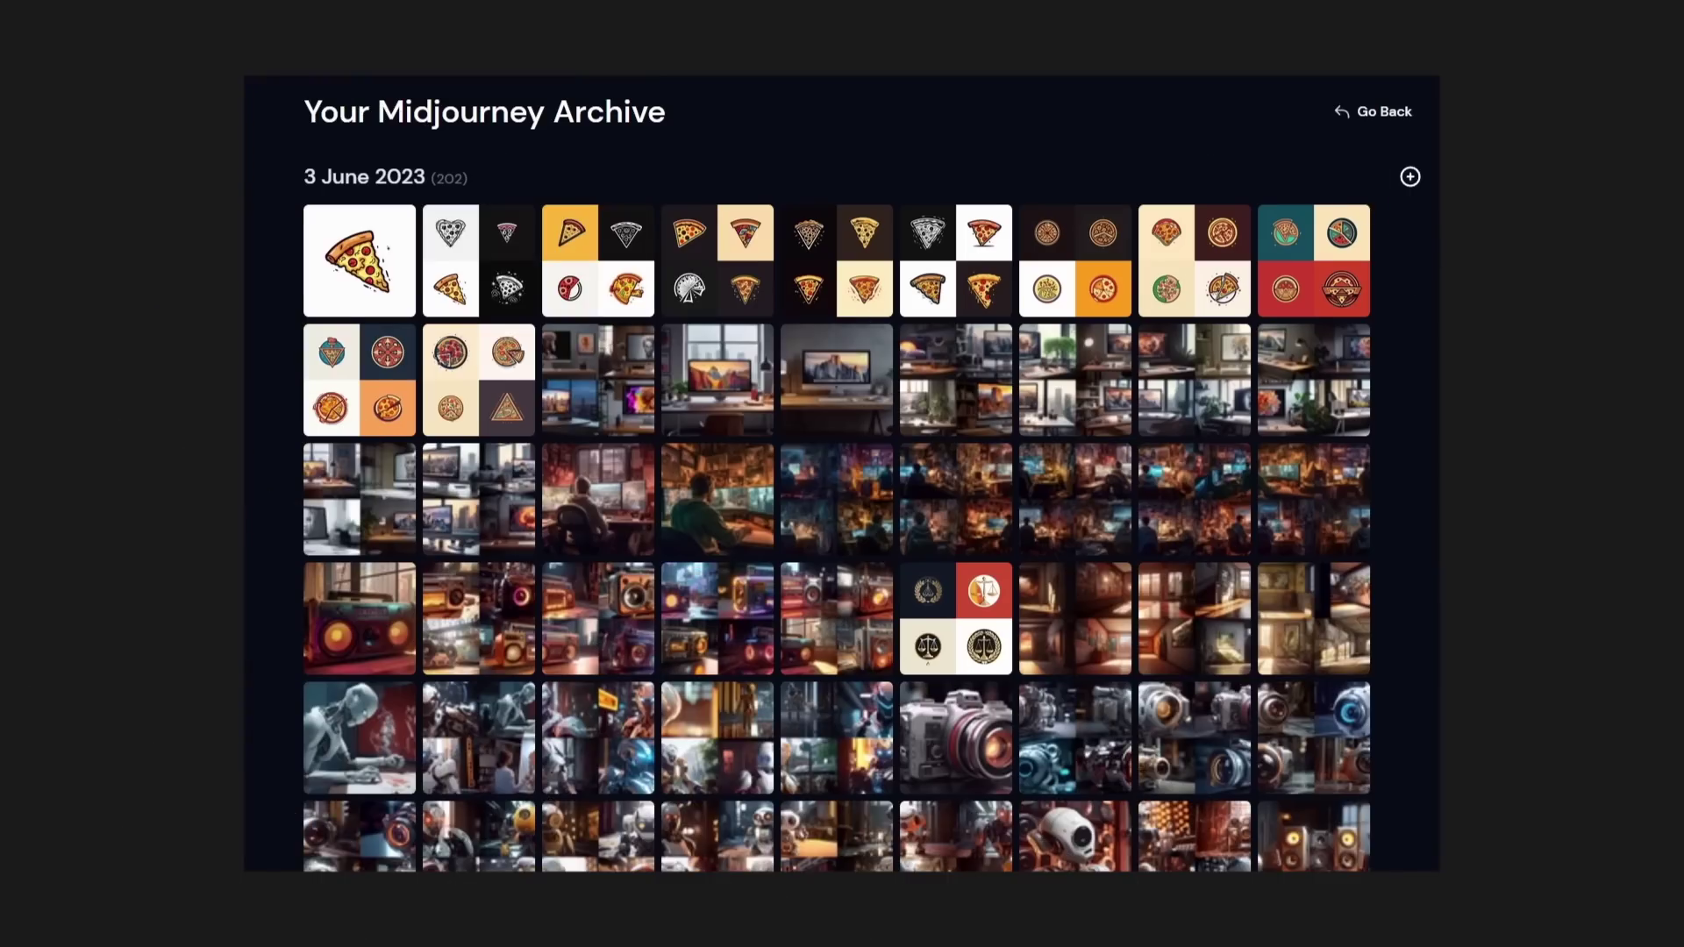
# Step: Scroll the Midjourney archive down past the 3 June 2023 images toward 22 May 2023
pyautogui.scroll(-10, 1403, 274)
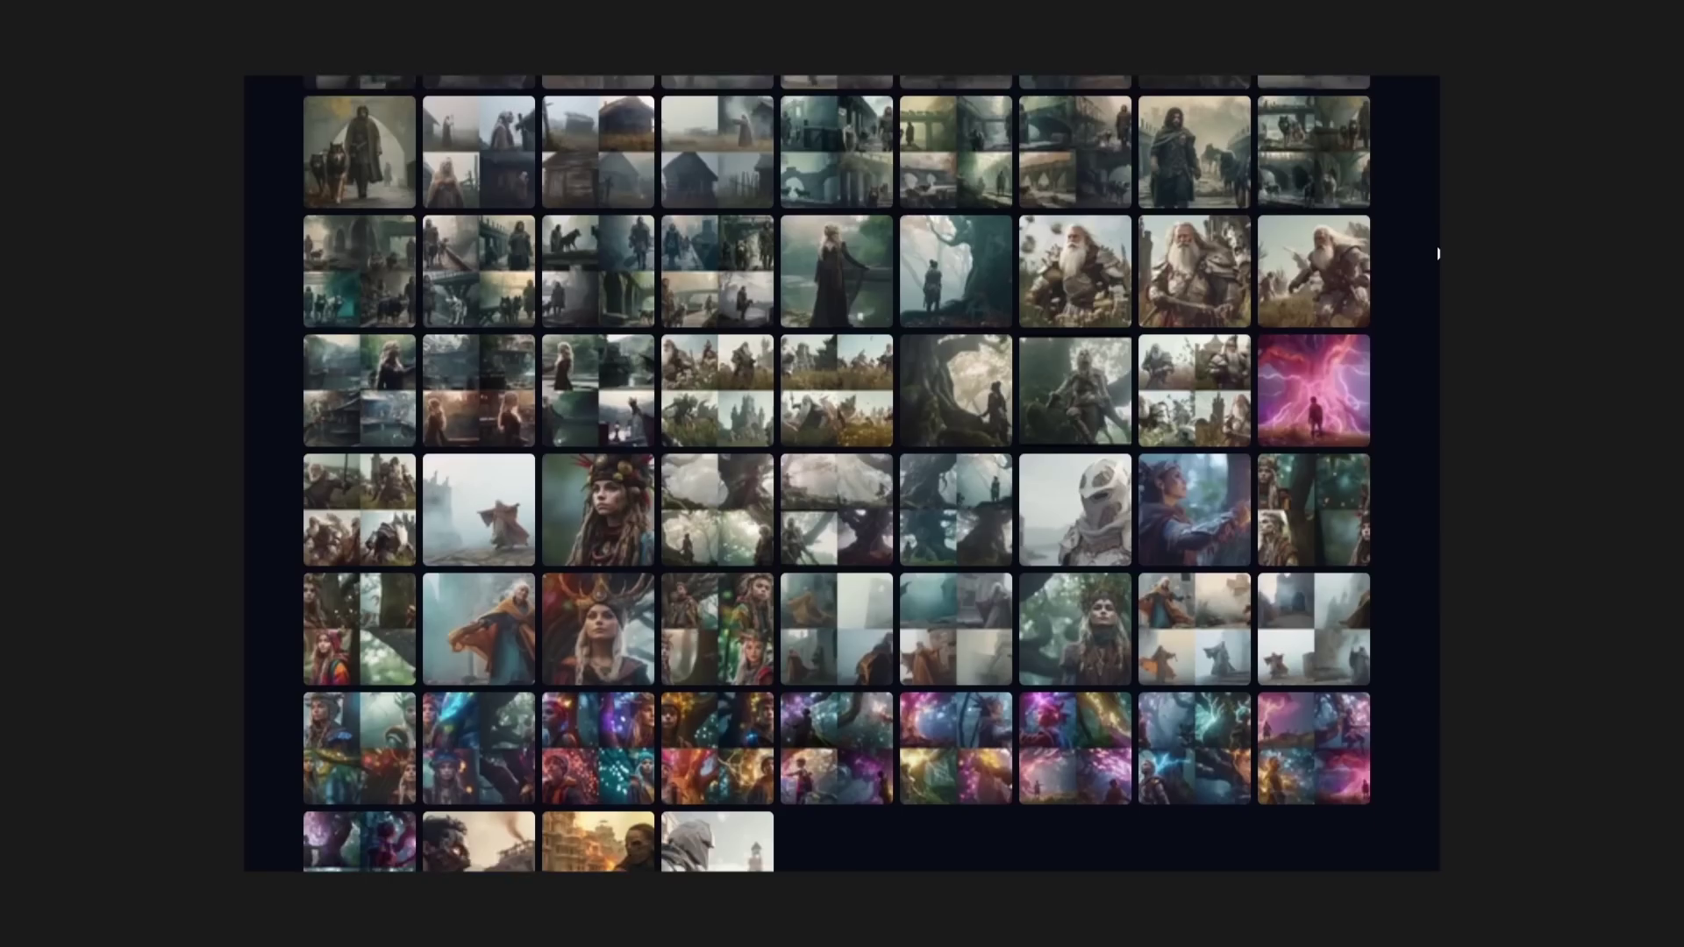